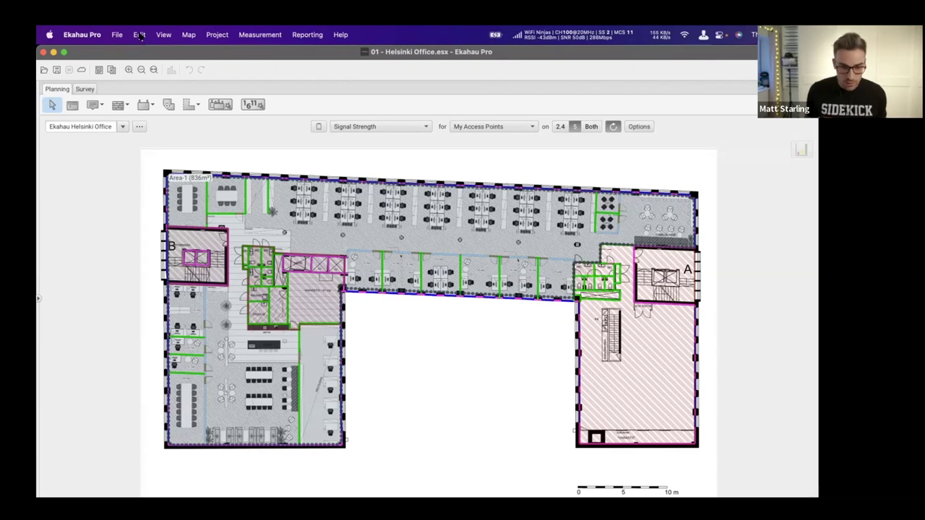
Step: Toggle the visibility of the areas on the floor plan off, on and off again, leaving them hidden
{"action": "left_click", "coordinate": [166, 36]}
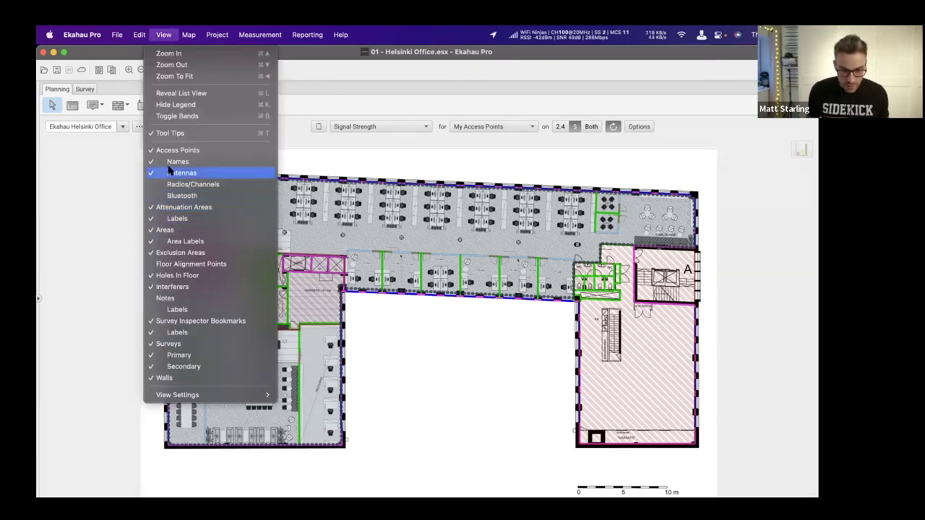
{"action": "left_click", "coordinate": [175, 230]}
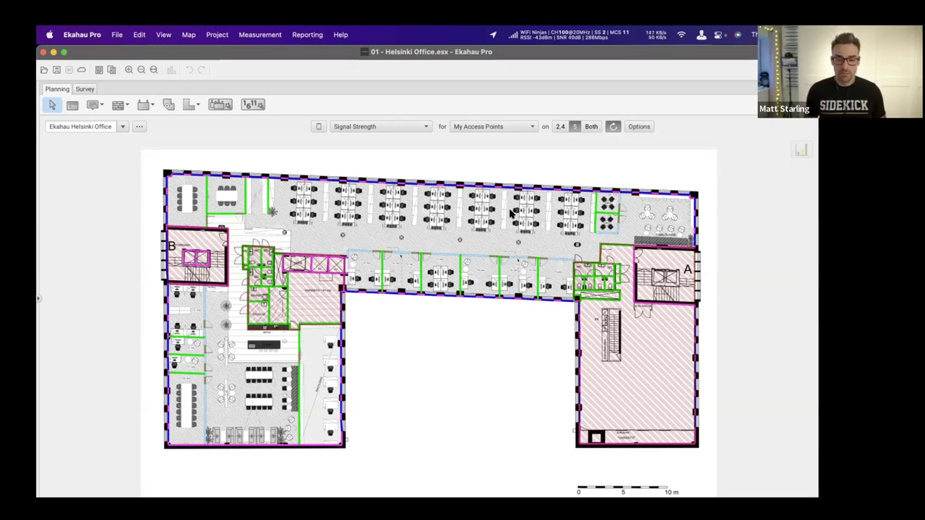
{"action": "left_click", "coordinate": [166, 36]}
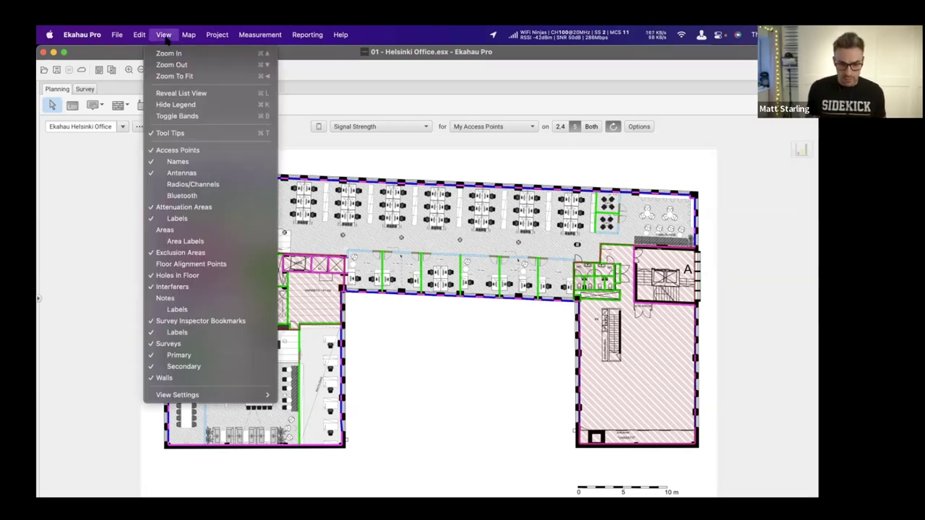
{"action": "left_click", "coordinate": [174, 230]}
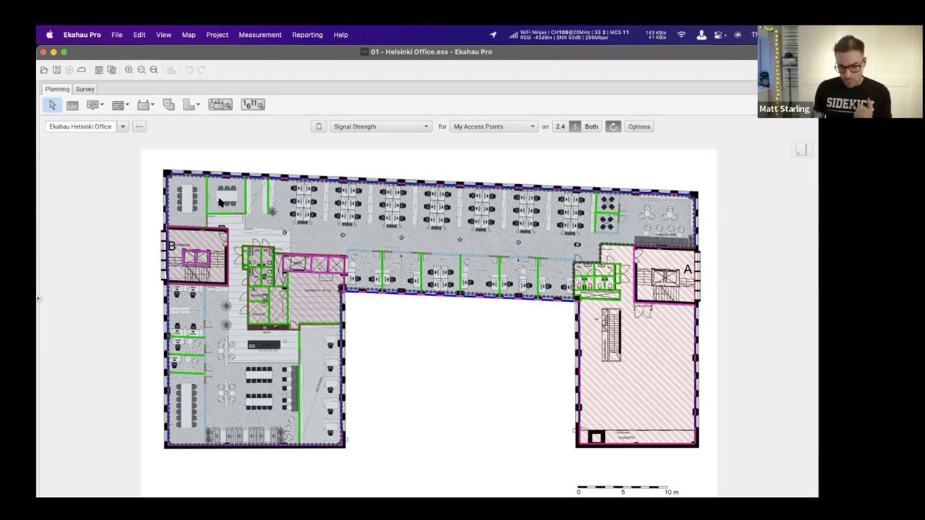
{"action": "left_click", "coordinate": [163, 35]}
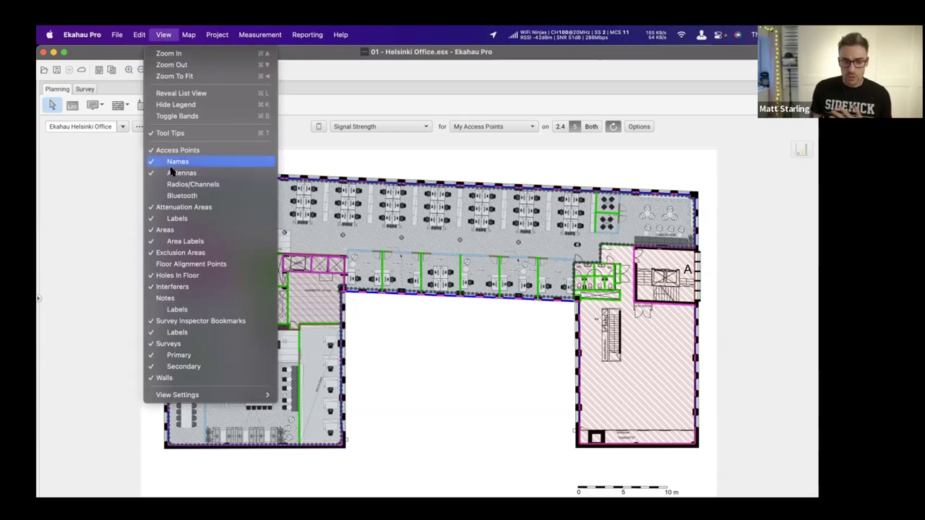
{"action": "left_click", "coordinate": [181, 228]}
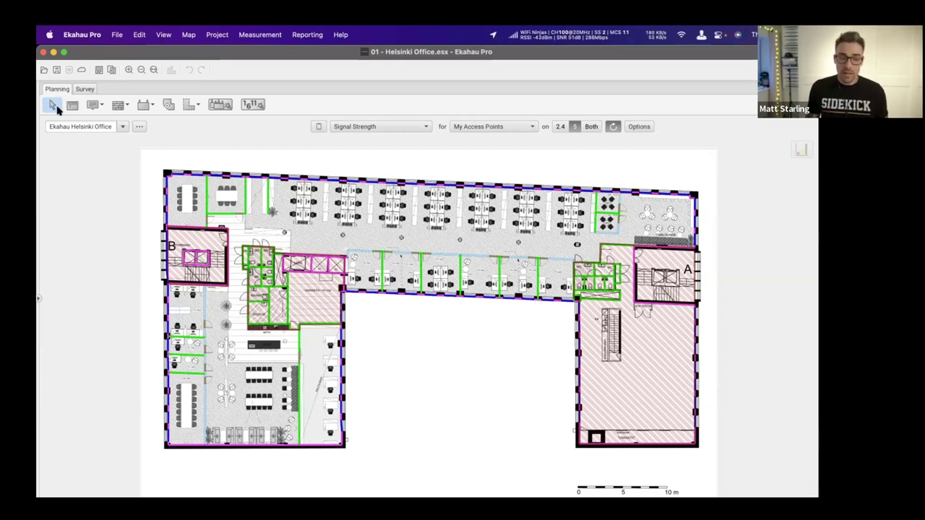
Step: Choose Aruba AP-535 as the simulated access point model and place one in the open area of the floor plan's lower-left wing
{"action": "left_click", "coordinate": [143, 106]}
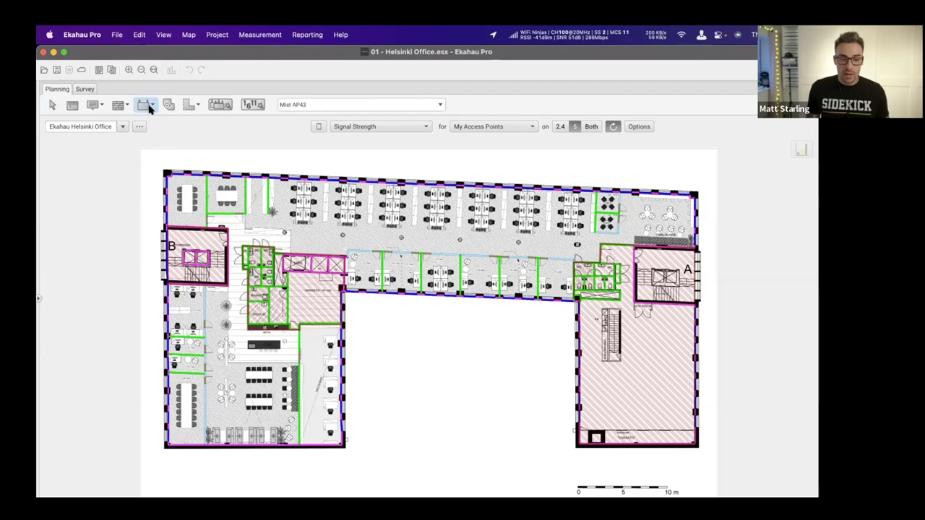
{"action": "left_click", "coordinate": [437, 105]}
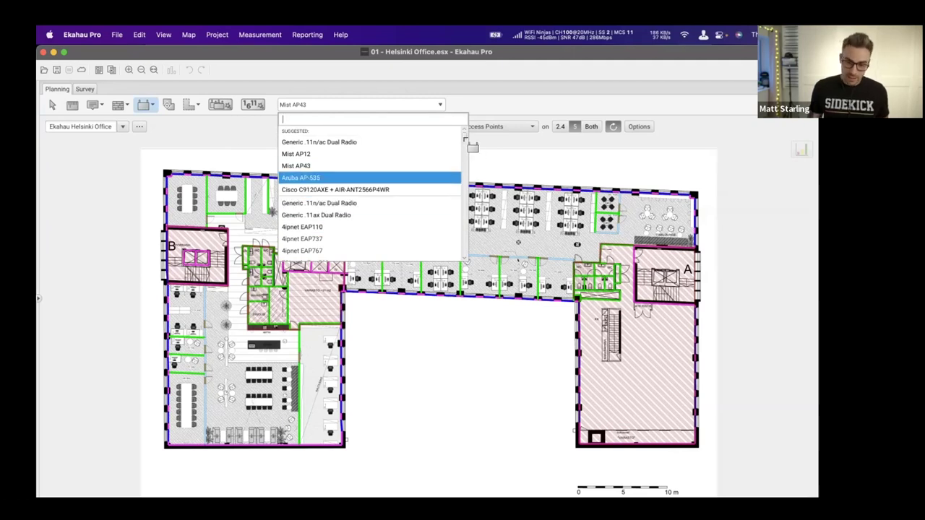
{"action": "scroll", "coordinate": [466, 152], "scroll_direction": "down", "scroll_amount": 10}
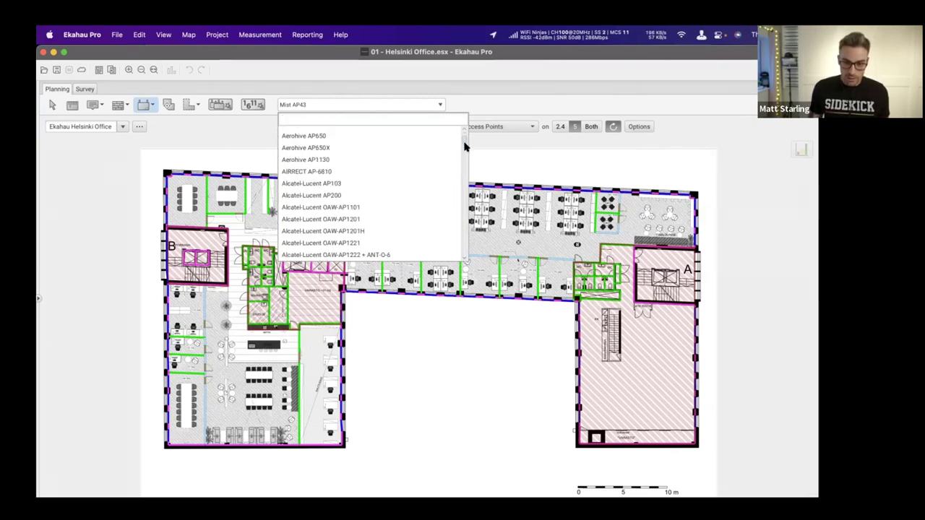
{"action": "left_click_drag", "start_coordinate": [466, 160], "coordinate": [463, 132]}
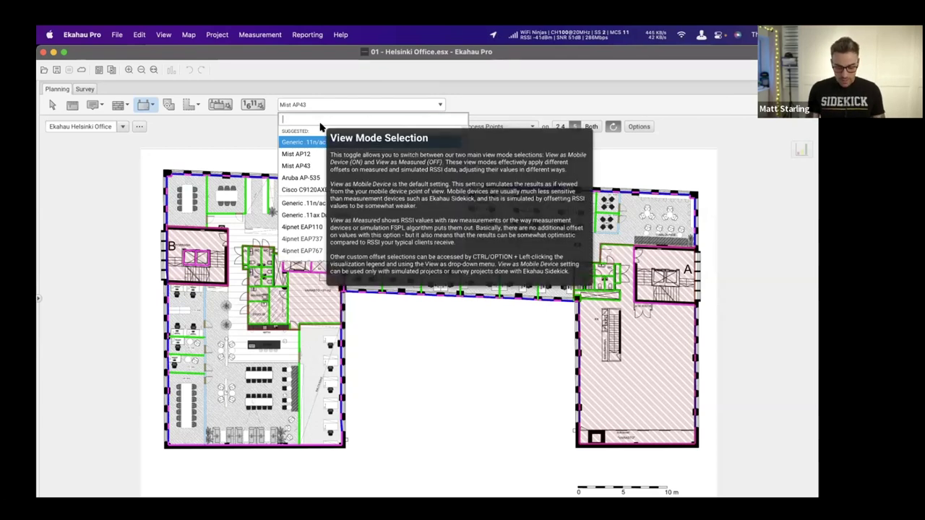
{"action": "type", "text": "aruba"}
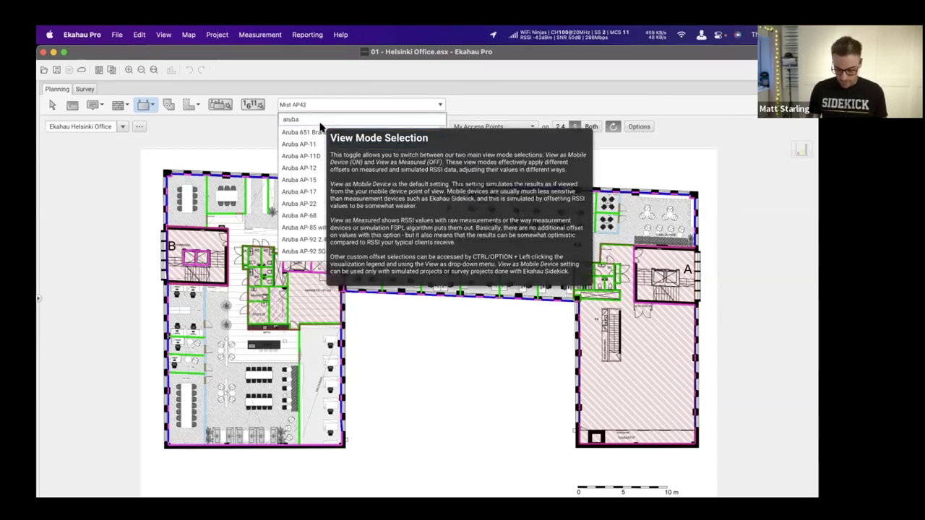
{"action": "type", "text": " ap5"}
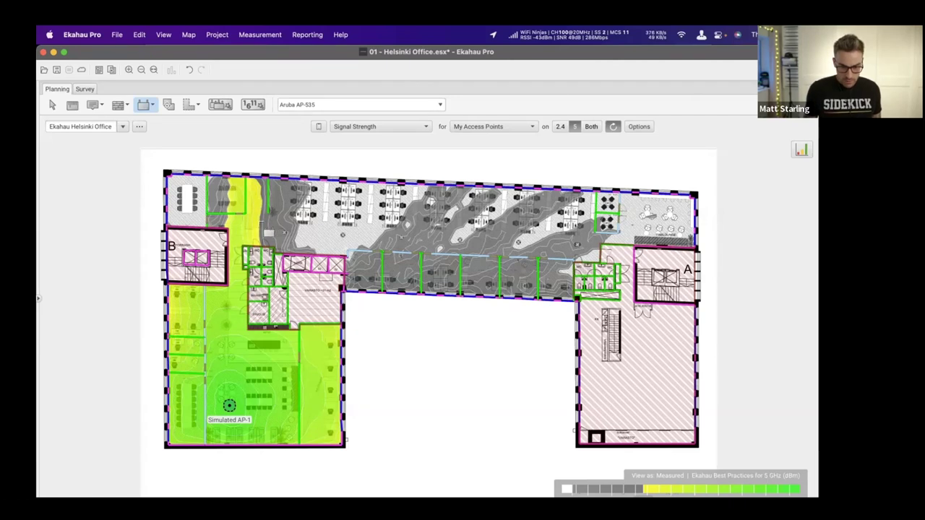
Step: Place three more Aruba AP-535 access points: in the upper-left meeting room, the middle room of the central row, and the upper-right lounge
{"action": "left_click", "coordinate": [226, 196]}
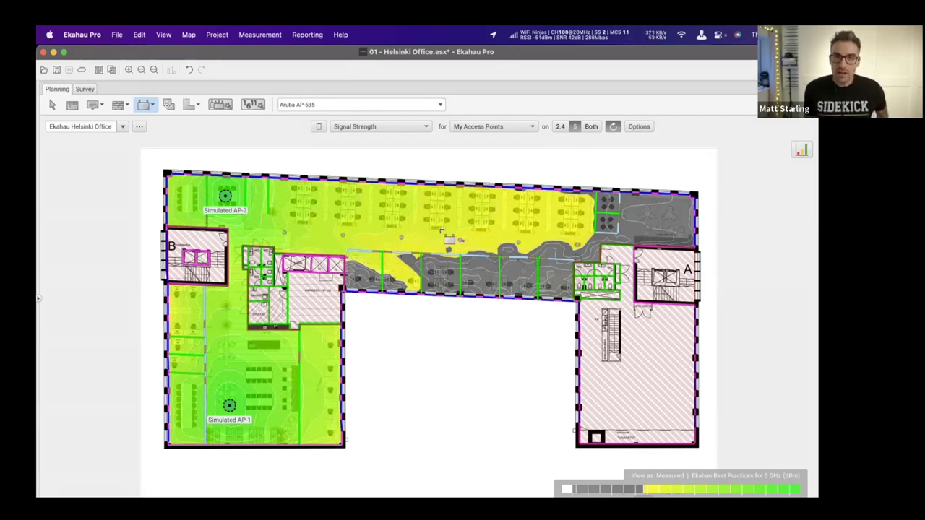
{"action": "left_click", "coordinate": [441, 277]}
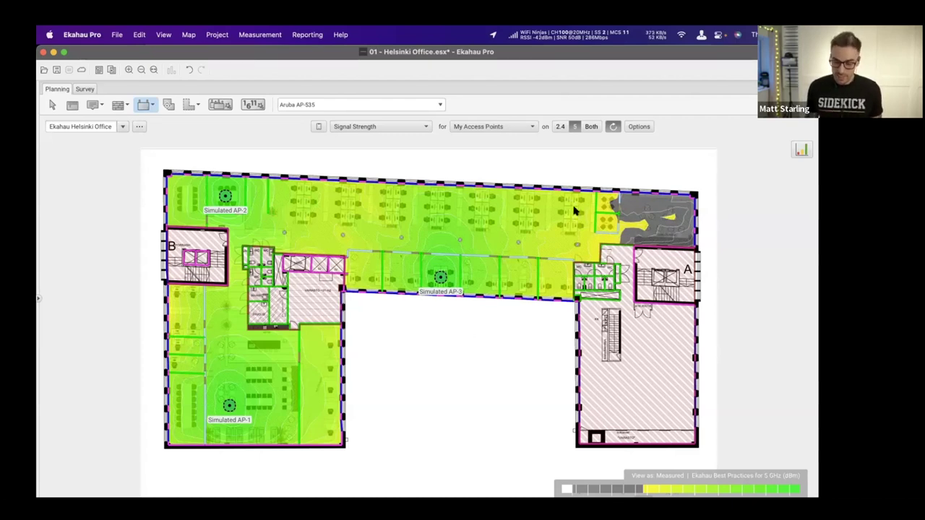
{"action": "left_click", "coordinate": [654, 219]}
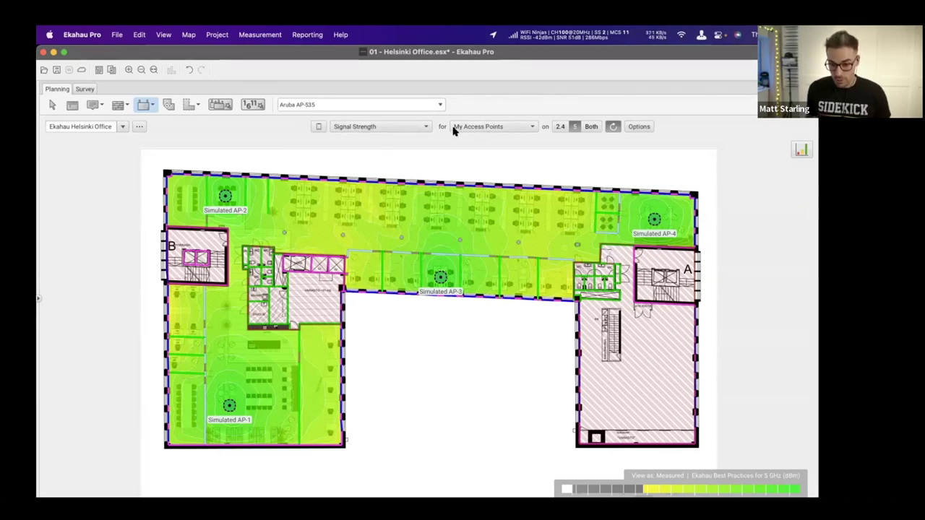
Step: View the signal strength on 2.4 GHz, return to 5 GHz, and reveal the access point list
{"action": "left_click", "coordinate": [564, 129]}
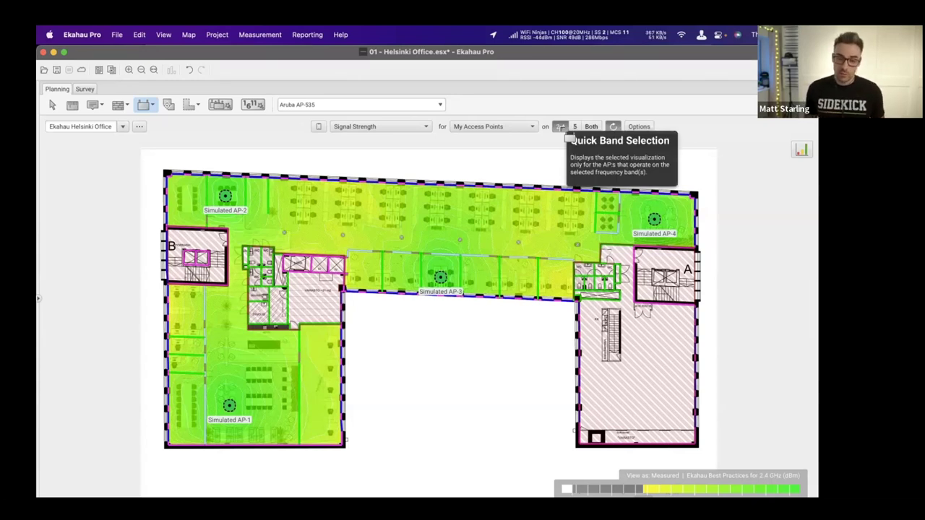
{"action": "left_click", "coordinate": [574, 126]}
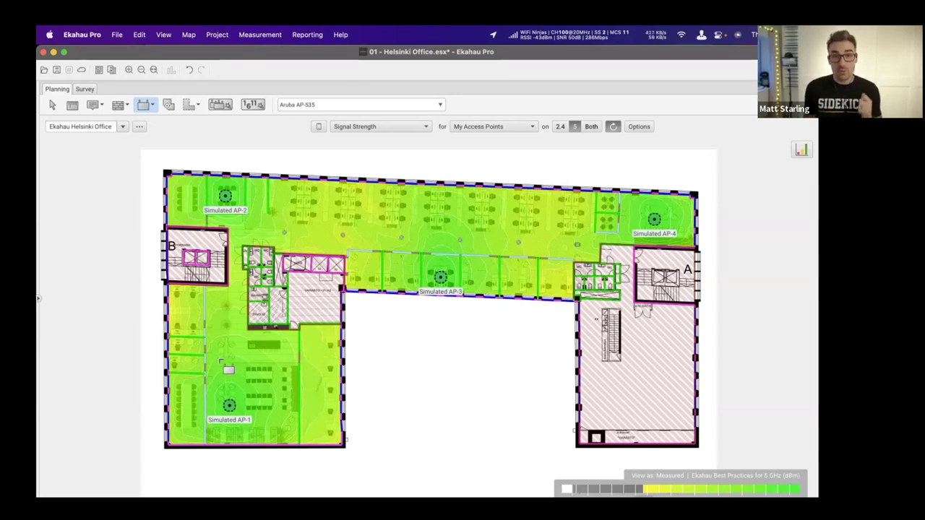
{"action": "left_click", "coordinate": [40, 300]}
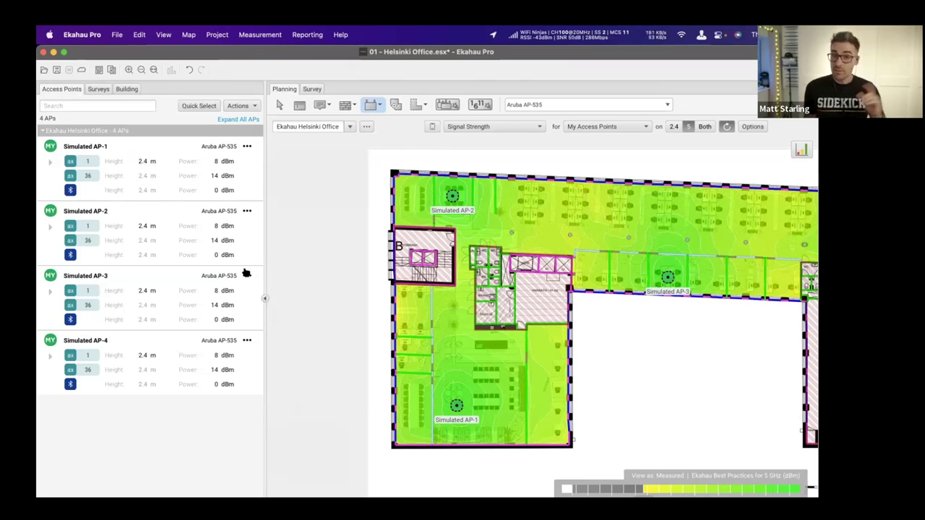
Step: Set the length unit to Feet in the preferences and save
{"action": "left_click", "coordinate": [84, 36]}
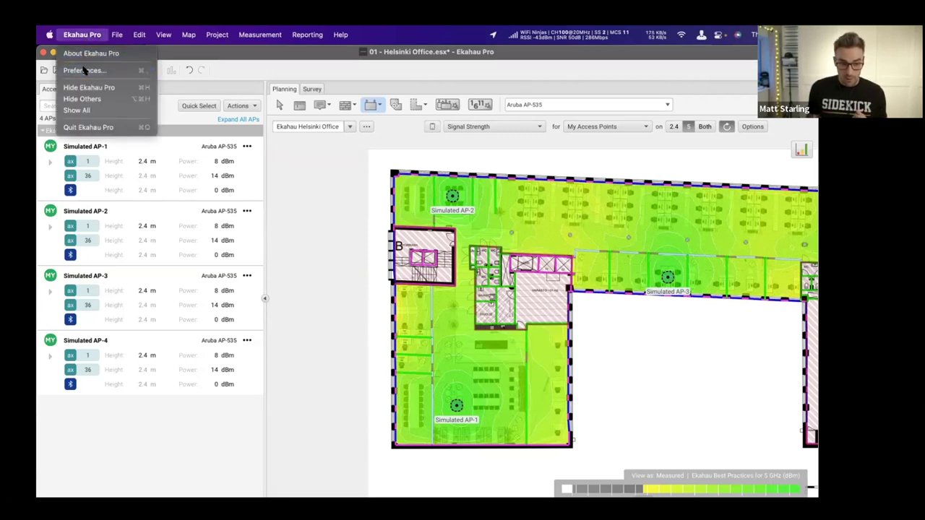
{"action": "left_click", "coordinate": [88, 70]}
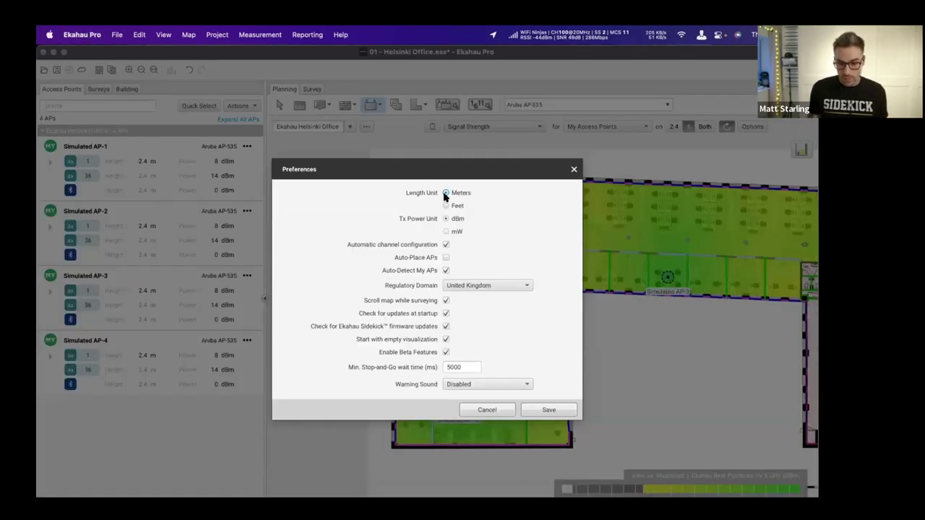
{"action": "left_click", "coordinate": [446, 206]}
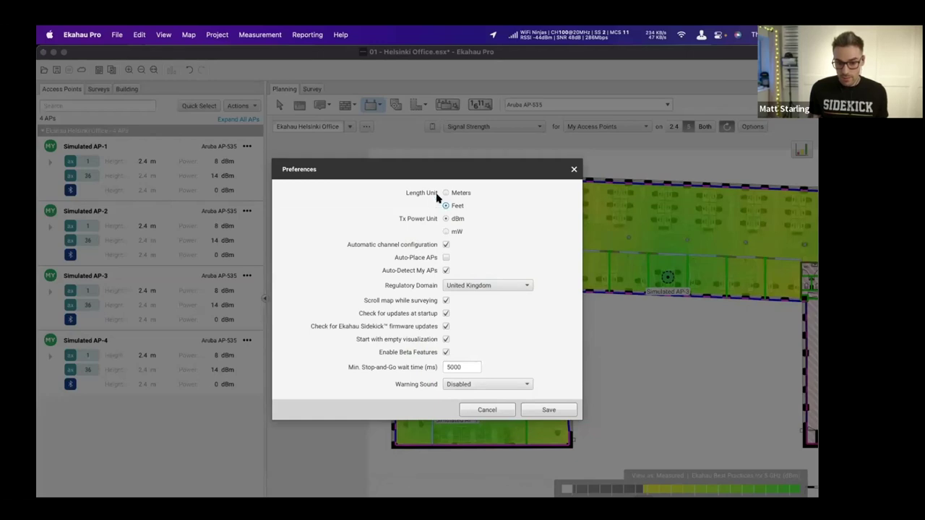
{"action": "left_click", "coordinate": [545, 410]}
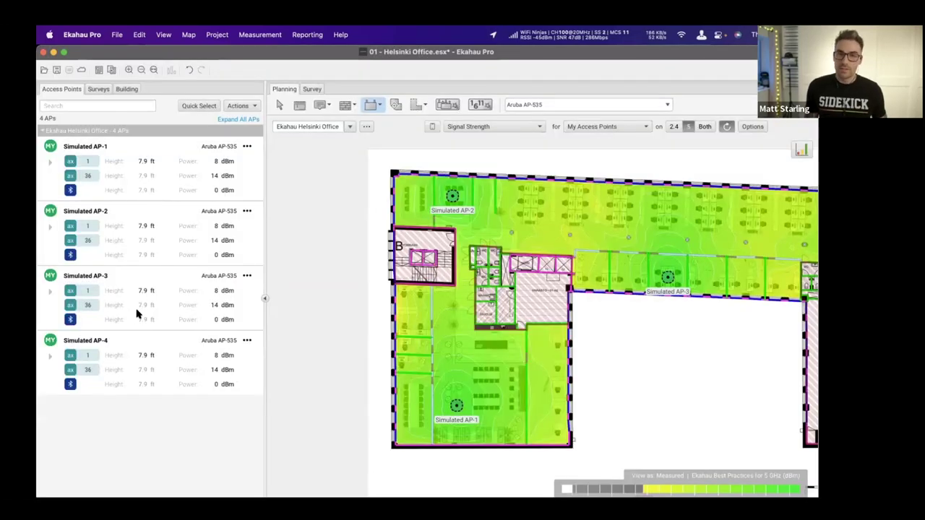
Step: Switch the length unit back to Meters in the preferences and save
{"action": "left_click", "coordinate": [88, 35]}
{"action": "left_click", "coordinate": [91, 70]}
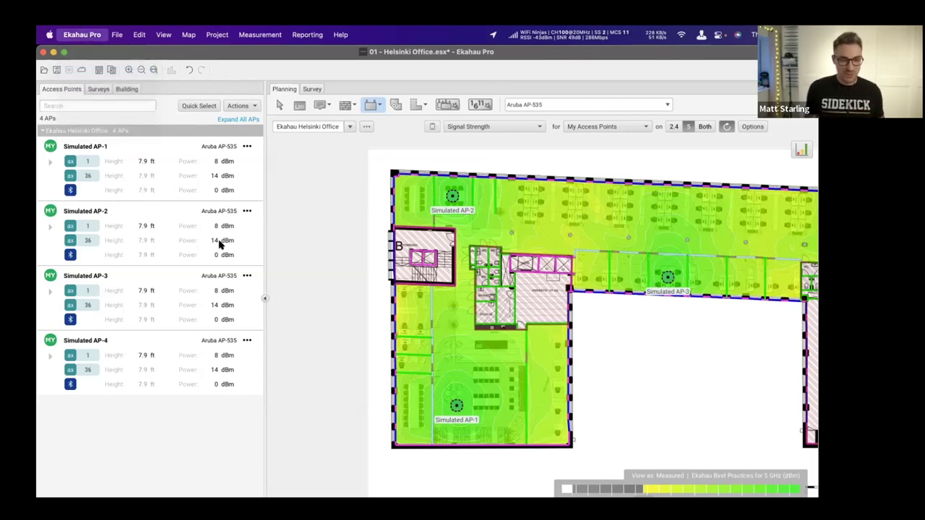
{"action": "left_click", "coordinate": [446, 192]}
{"action": "left_click", "coordinate": [546, 410]}
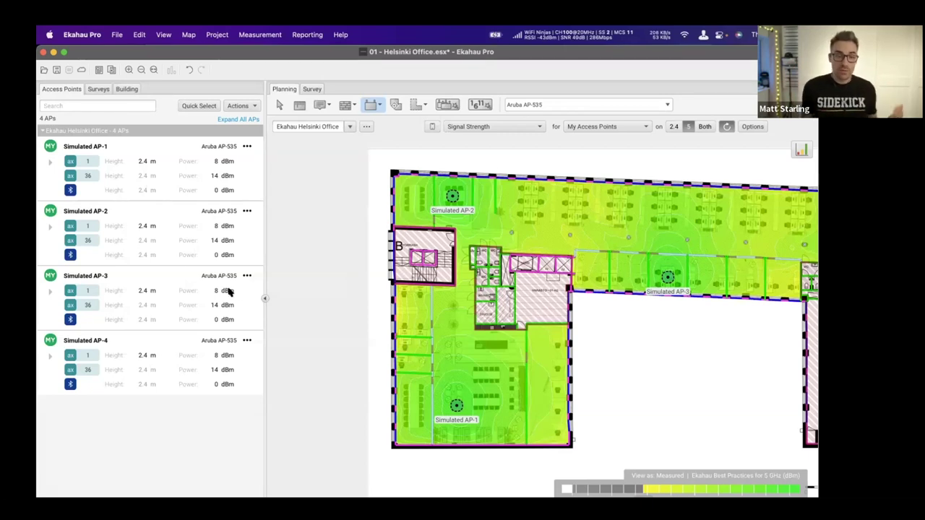
Step: Select all four access points and set their height to 3 m with a multiple access point edit
{"action": "left_click", "coordinate": [243, 107]}
{"action": "left_click", "coordinate": [246, 119]}
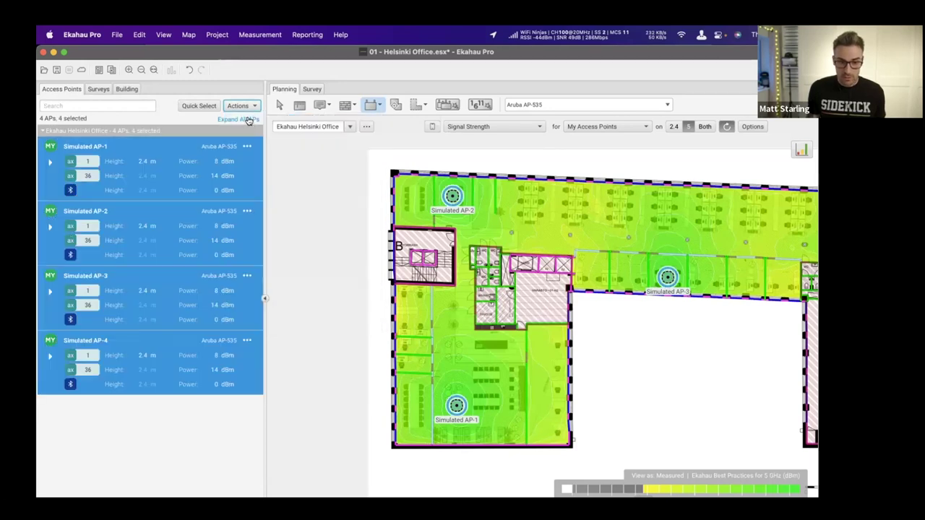
{"action": "left_click", "coordinate": [244, 107]}
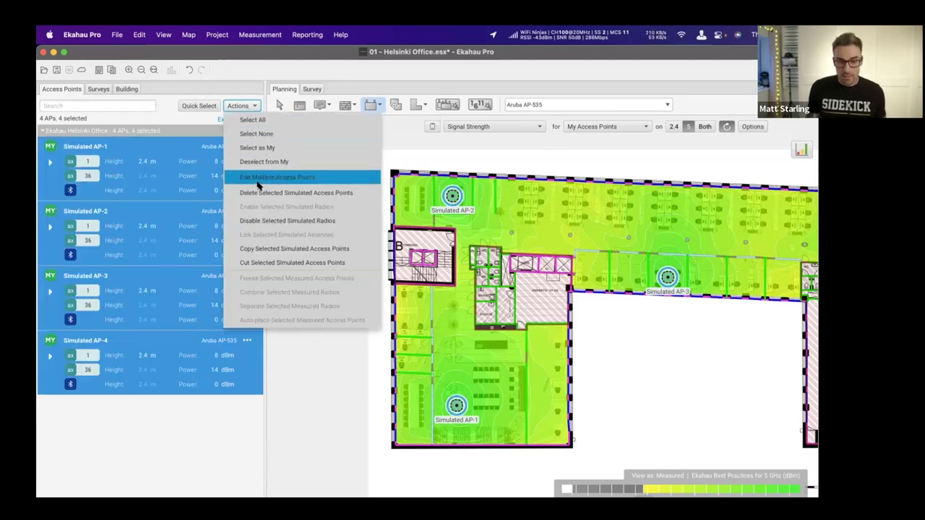
{"action": "left_click", "coordinate": [258, 179]}
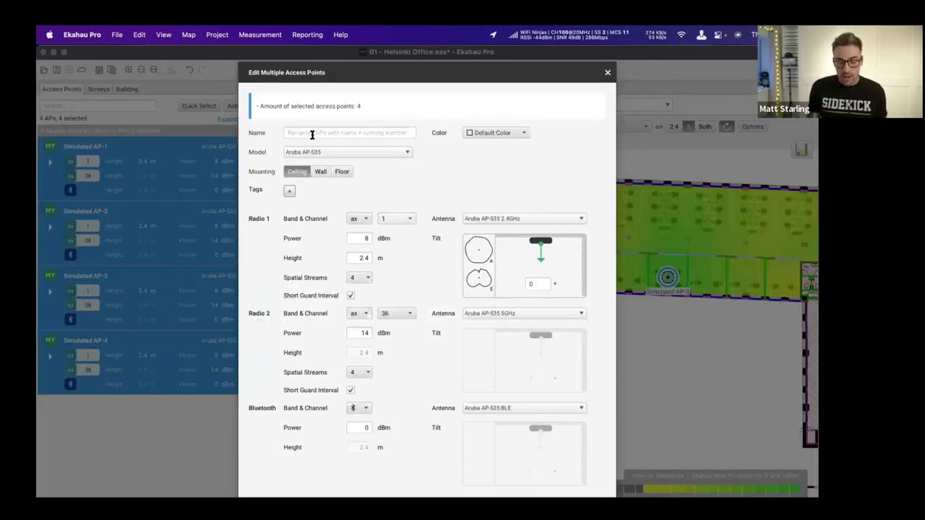
{"action": "double_click", "coordinate": [359, 258]}
{"action": "type", "text": "3"}
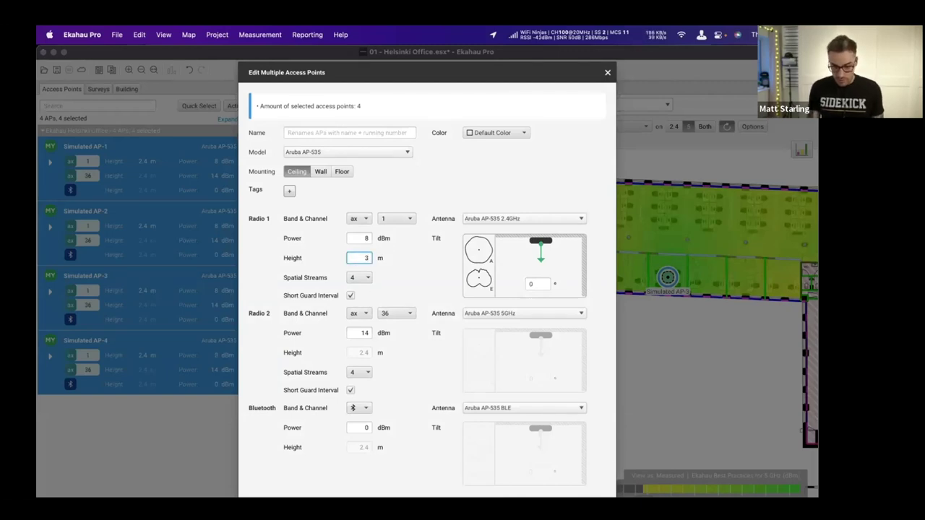
{"action": "key", "text": "Return"}
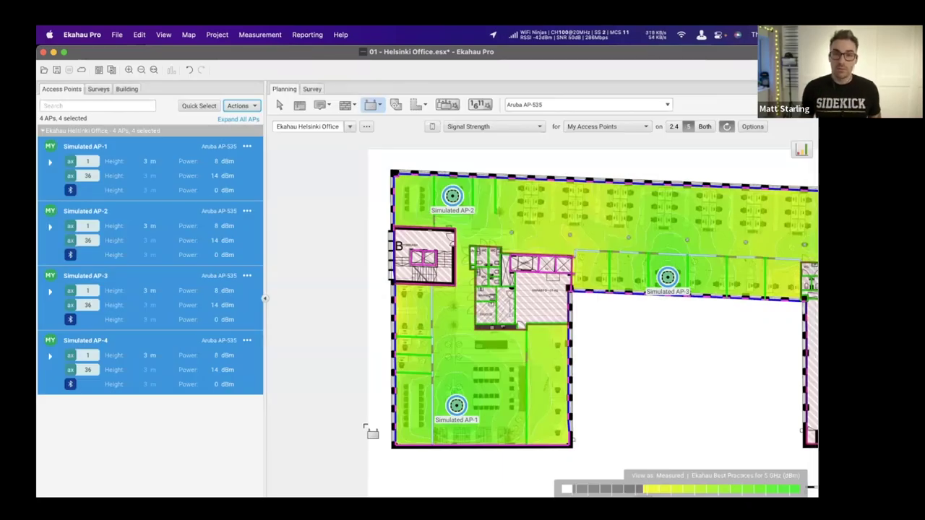
Step: Return the height of all four selected access points to 2.4 m with another multiple access point edit
{"action": "left_click", "coordinate": [251, 106]}
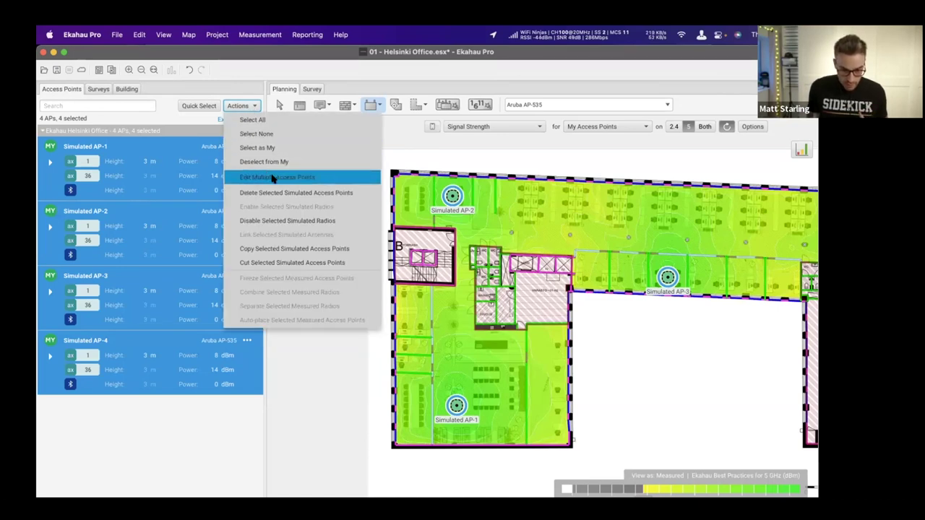
{"action": "left_click", "coordinate": [274, 178]}
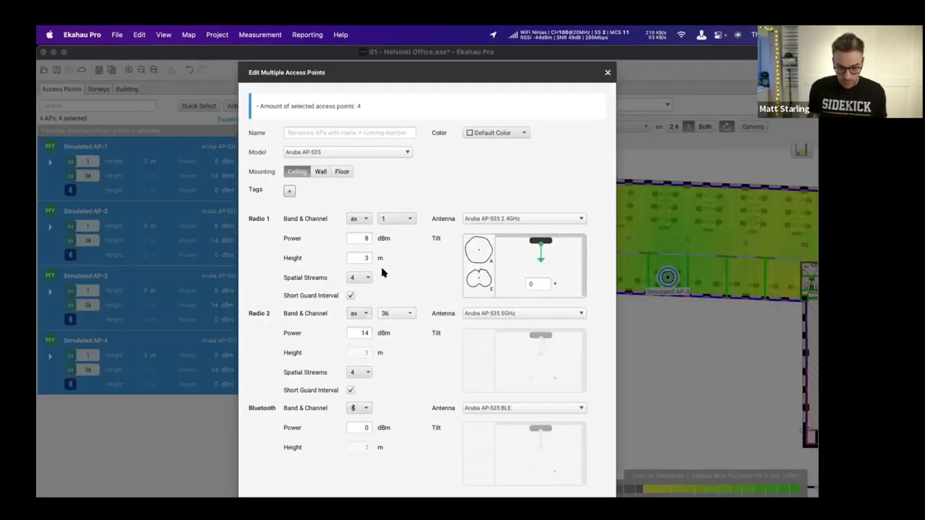
{"action": "left_click", "coordinate": [366, 257]}
{"action": "type", "text": "2.4"}
{"action": "key", "text": "Return"}
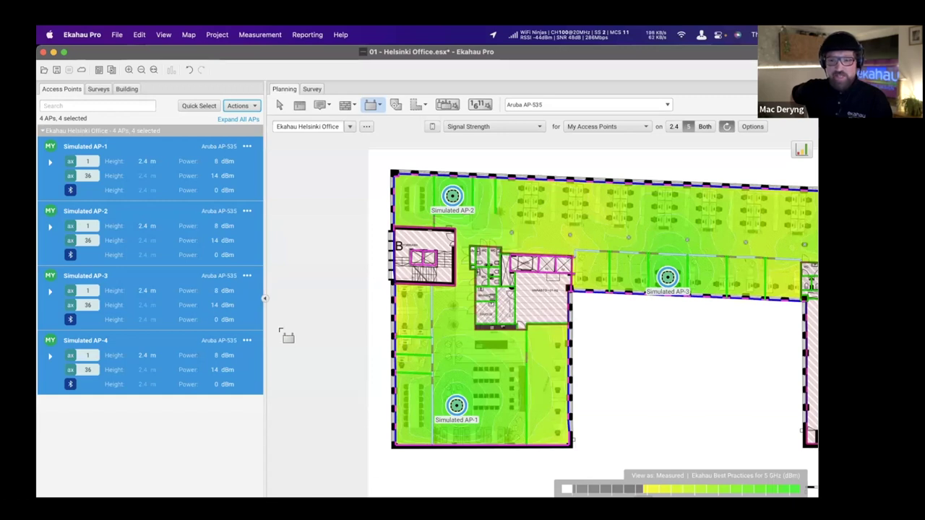
Step: Hide the access point list and display the Secondary Signal Strength heatmap for the floor plan
{"action": "left_click_drag", "start_coordinate": [267, 305], "coordinate": [38, 298]}
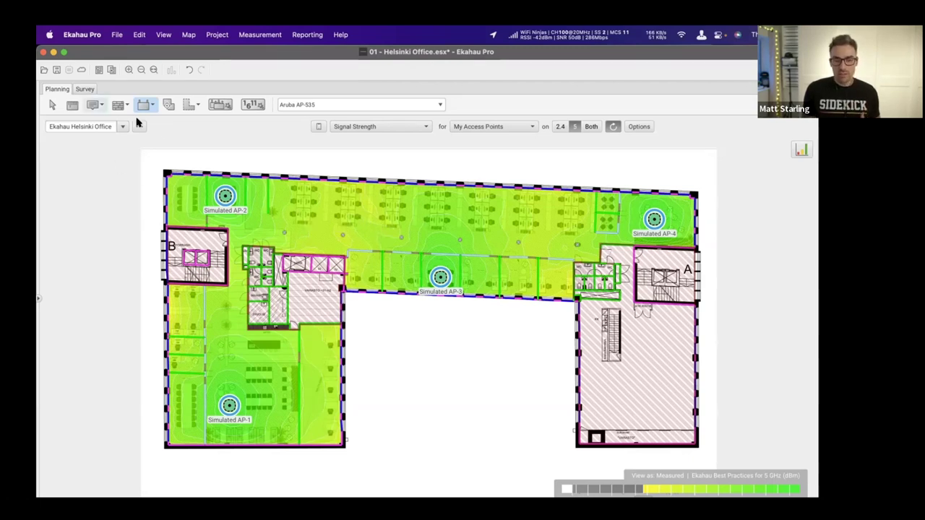
{"action": "left_click", "coordinate": [419, 126]}
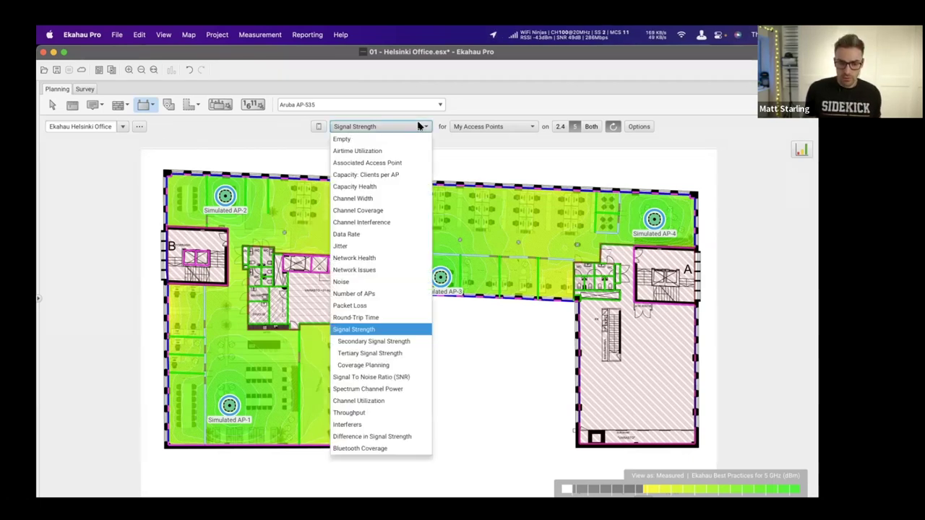
{"action": "left_click", "coordinate": [374, 340]}
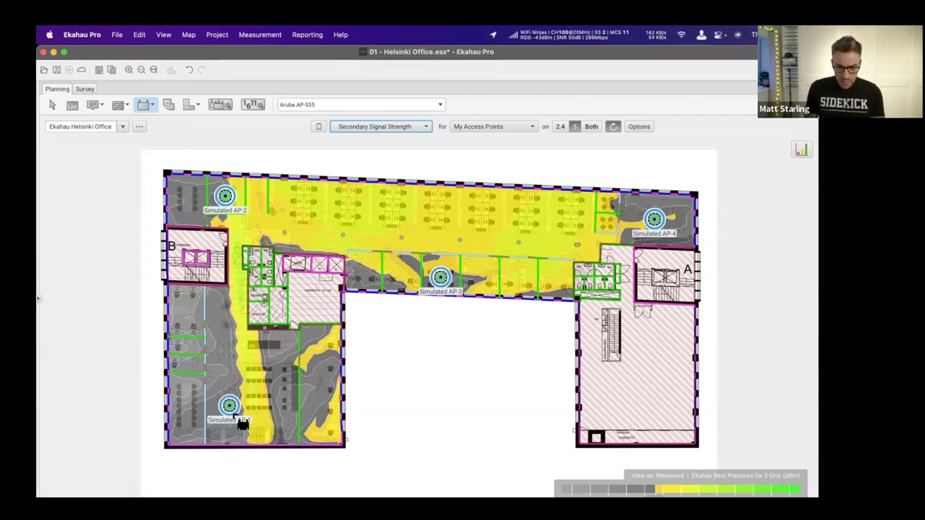
Step: Move Simulated AP-1 into the southwest meeting room and add three AP-535 access points: one in the southern room along the inner facade, two in the northern open office
{"action": "left_click_drag", "start_coordinate": [231, 410], "coordinate": [187, 408]}
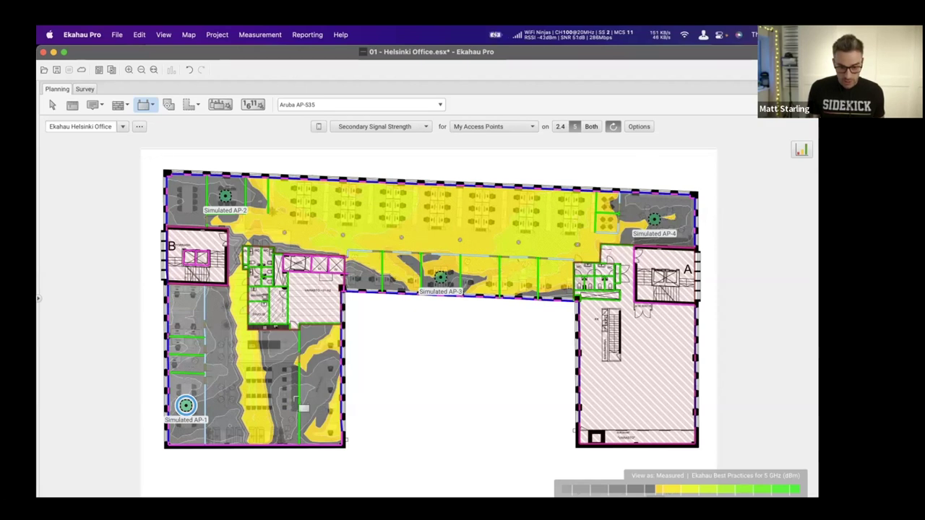
{"action": "left_click", "coordinate": [314, 396]}
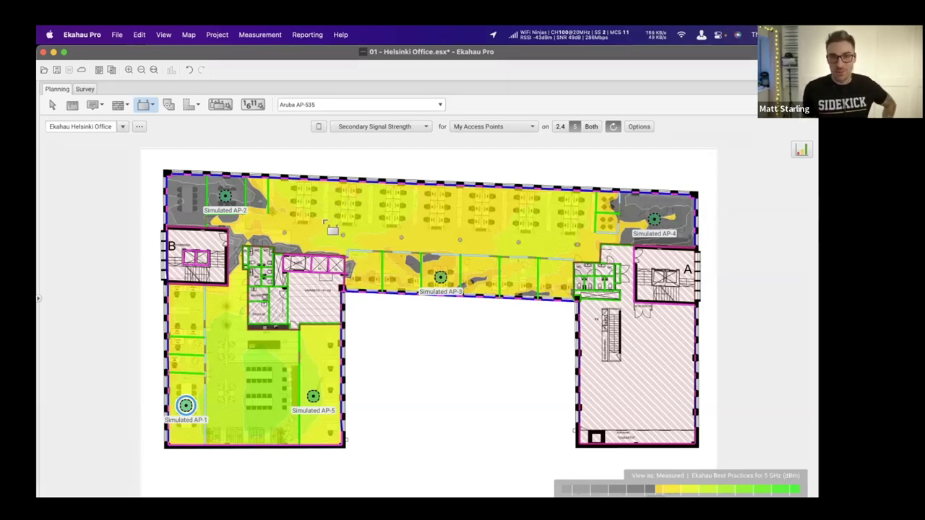
{"action": "left_click", "coordinate": [318, 205]}
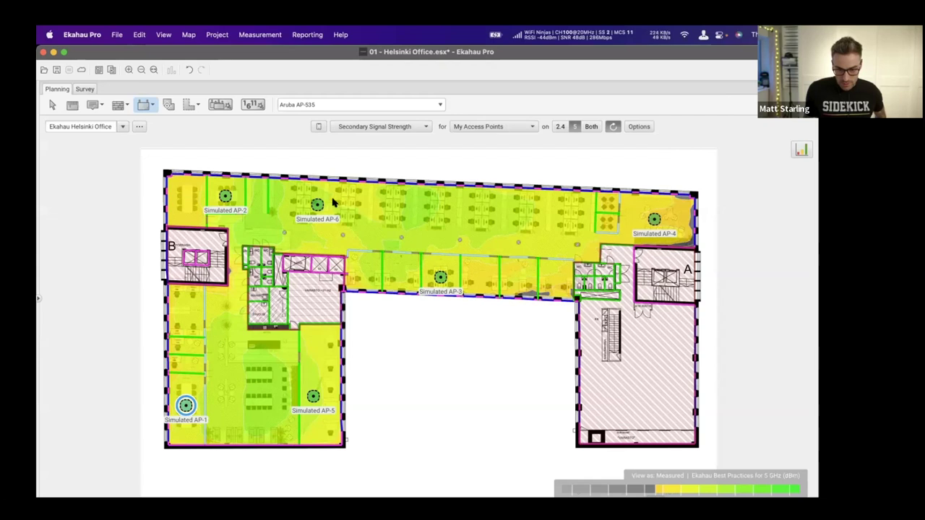
{"action": "left_click_drag", "start_coordinate": [318, 205], "coordinate": [323, 205]}
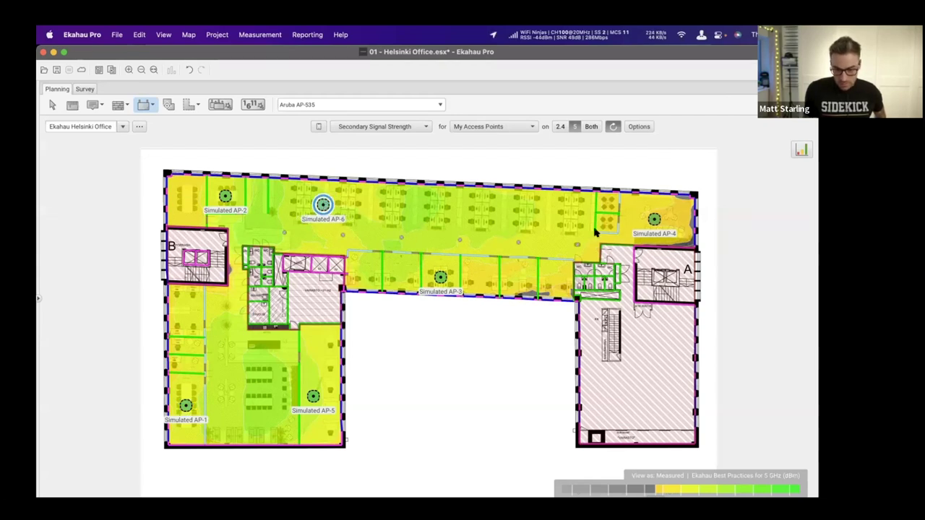
{"action": "left_click", "coordinate": [542, 216]}
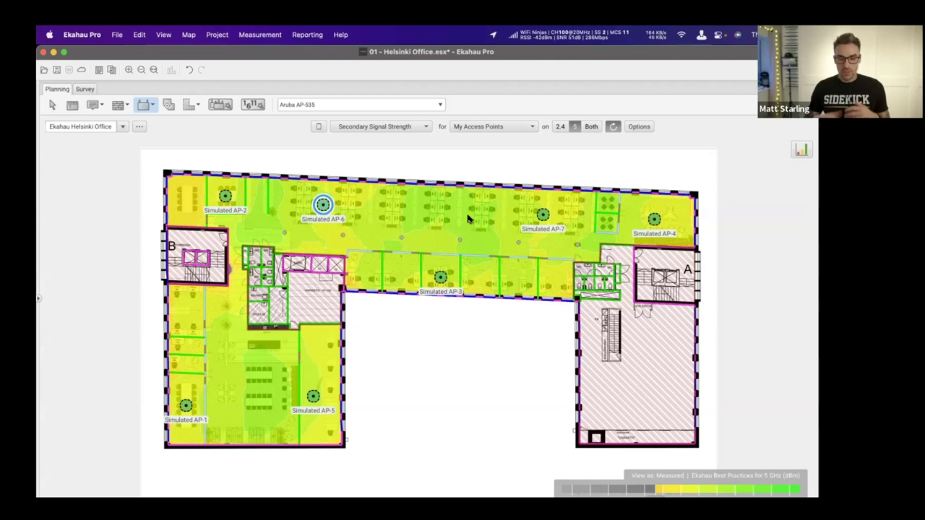
Step: Check the Secondary Signal Strength heatmap on 2.4 GHz, and return the heatmap to 5 GHz
{"action": "left_click", "coordinate": [560, 127]}
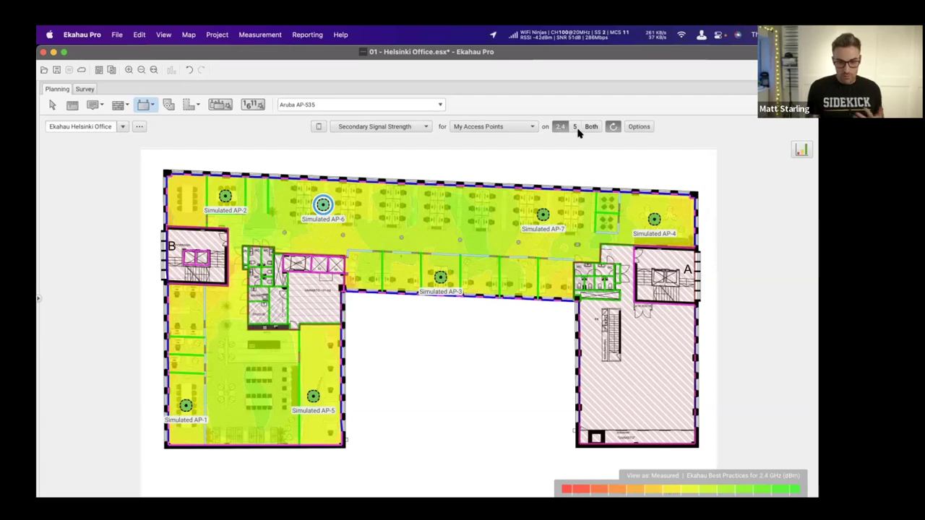
{"action": "left_click", "coordinate": [576, 126]}
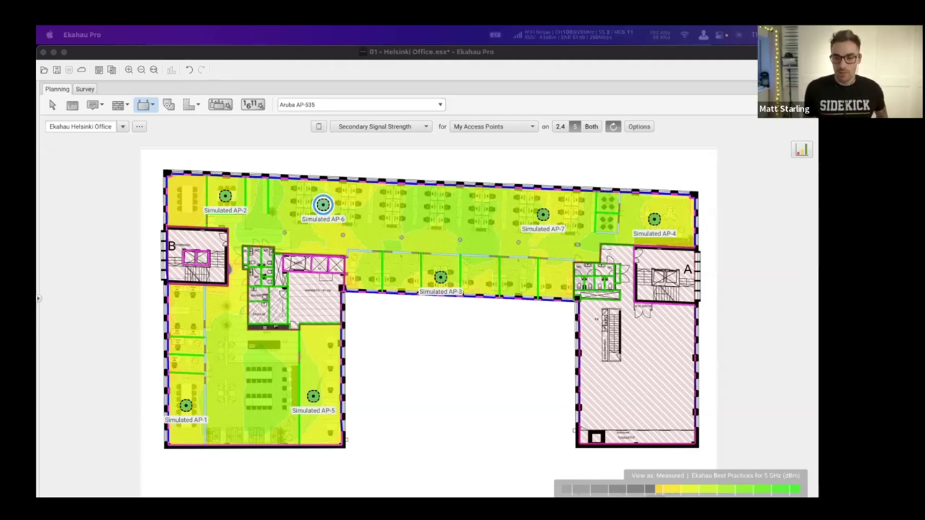
Step: Leave the Helsinki Office project without saving its changes, and display the Signal Strength heatmap in the 02 - Dorm Rooms project
{"action": "key", "text": "super+q"}
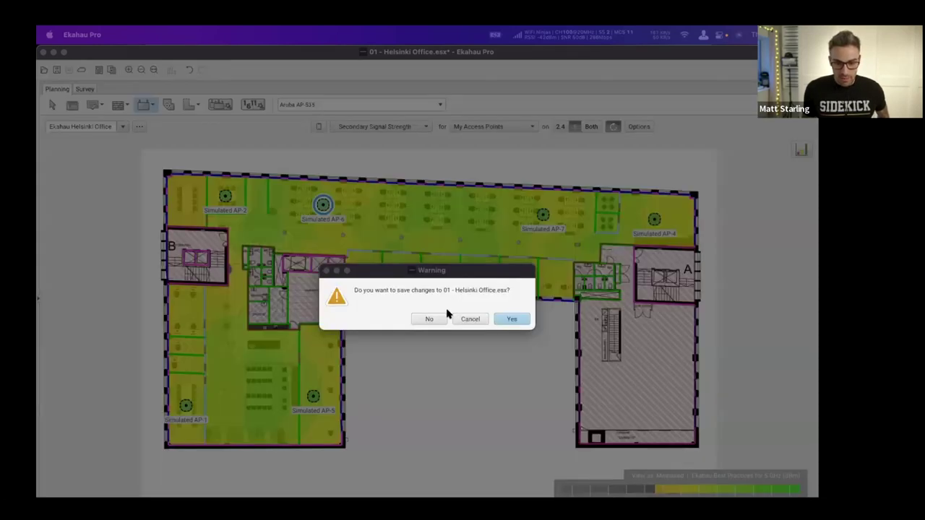
{"action": "left_click", "coordinate": [429, 318]}
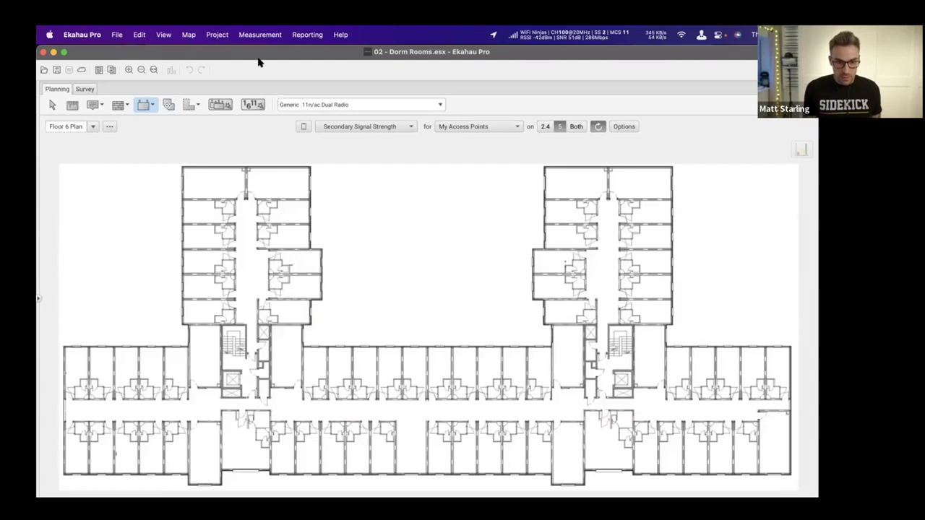
{"action": "left_click", "coordinate": [351, 126]}
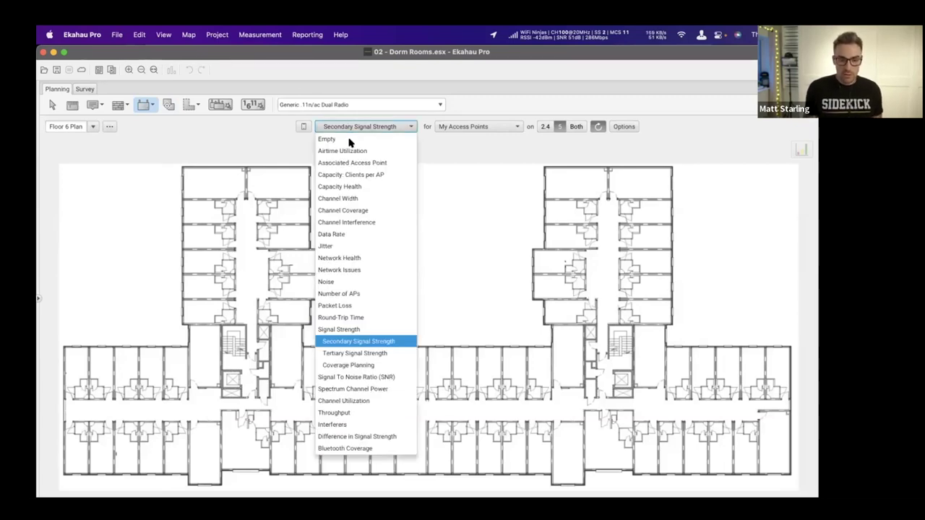
{"action": "left_click", "coordinate": [355, 330]}
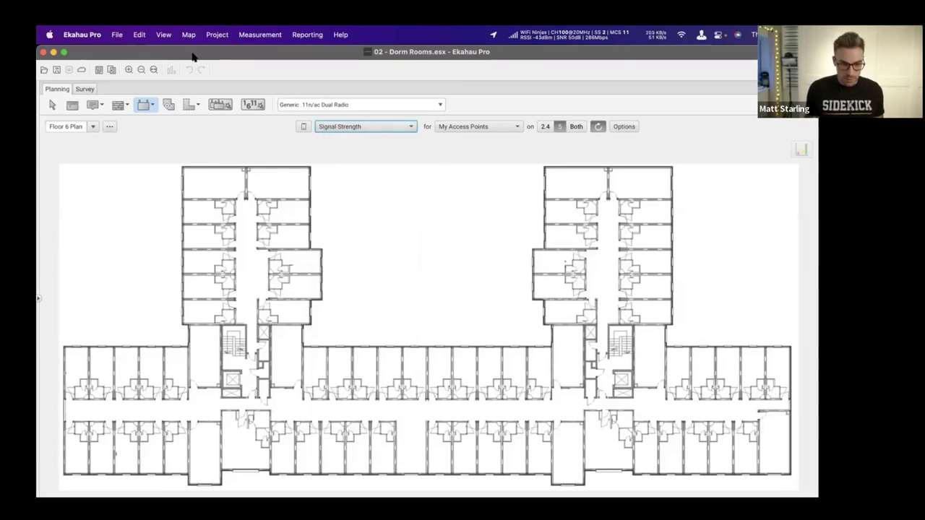
Step: Show the walls and exclusion areas on the Floor 6 plan, checking the areas in between and hiding them again
{"action": "left_click", "coordinate": [163, 34]}
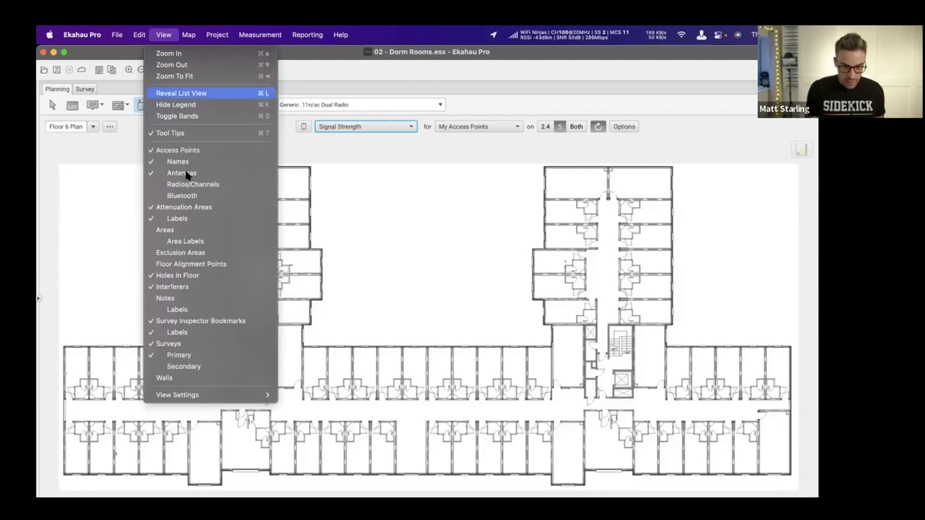
{"action": "left_click", "coordinate": [173, 379]}
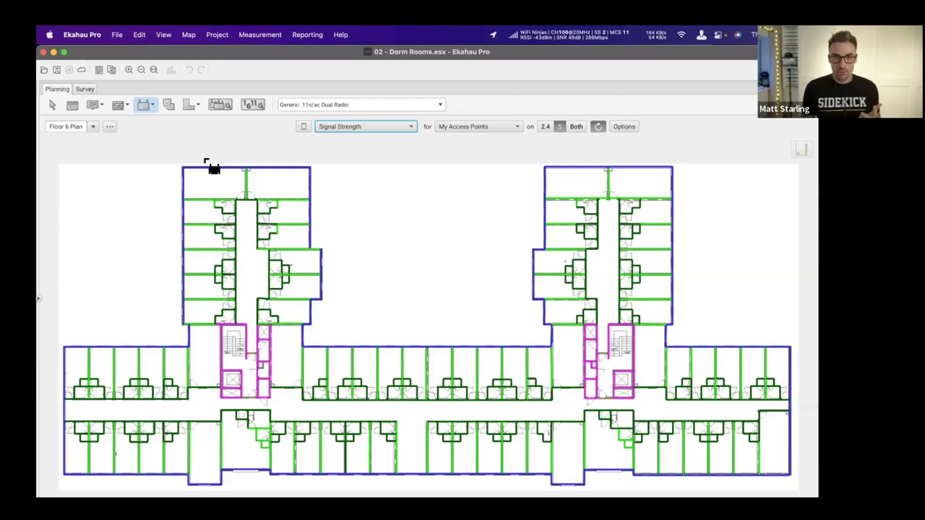
{"action": "left_click", "coordinate": [159, 34]}
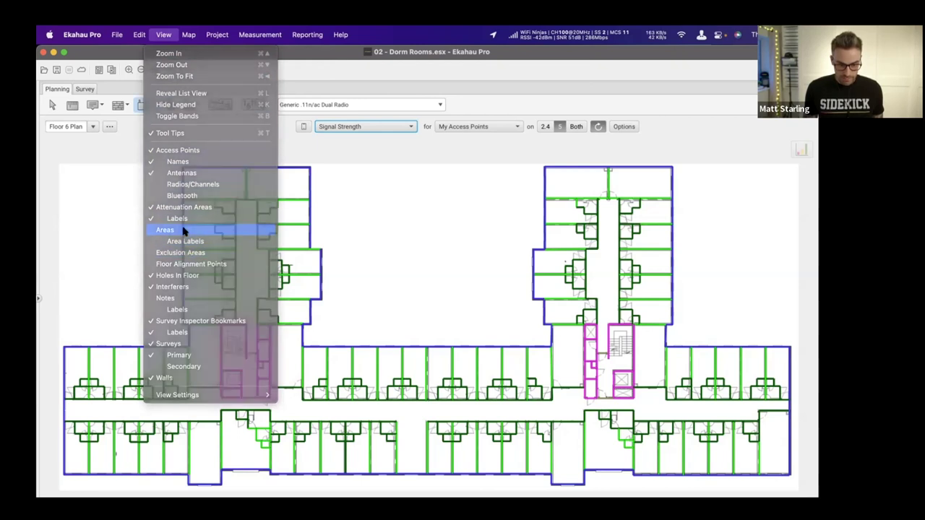
{"action": "left_click", "coordinate": [183, 230]}
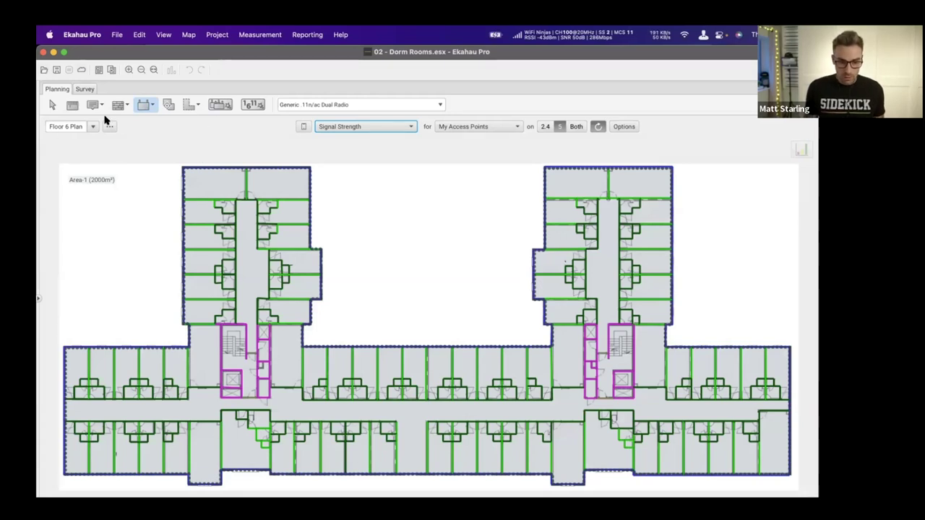
{"action": "left_click", "coordinate": [163, 34]}
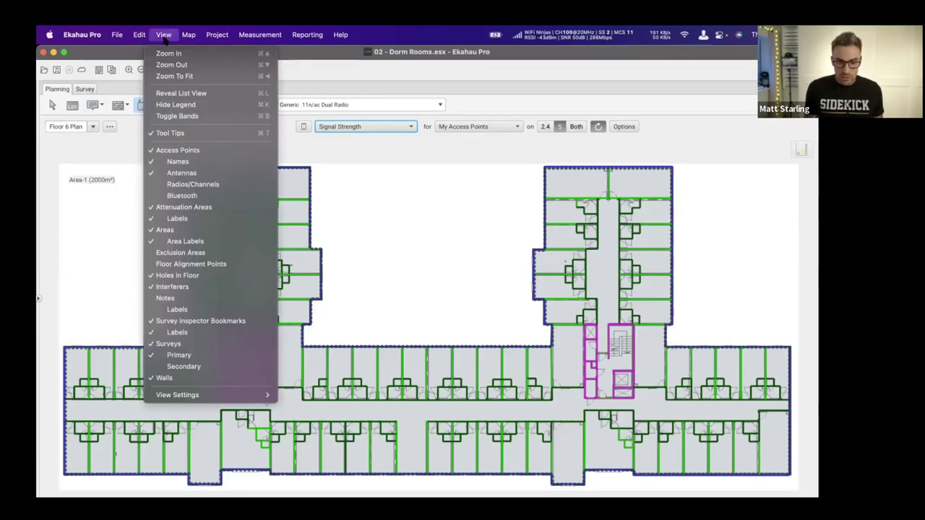
{"action": "left_click", "coordinate": [174, 229]}
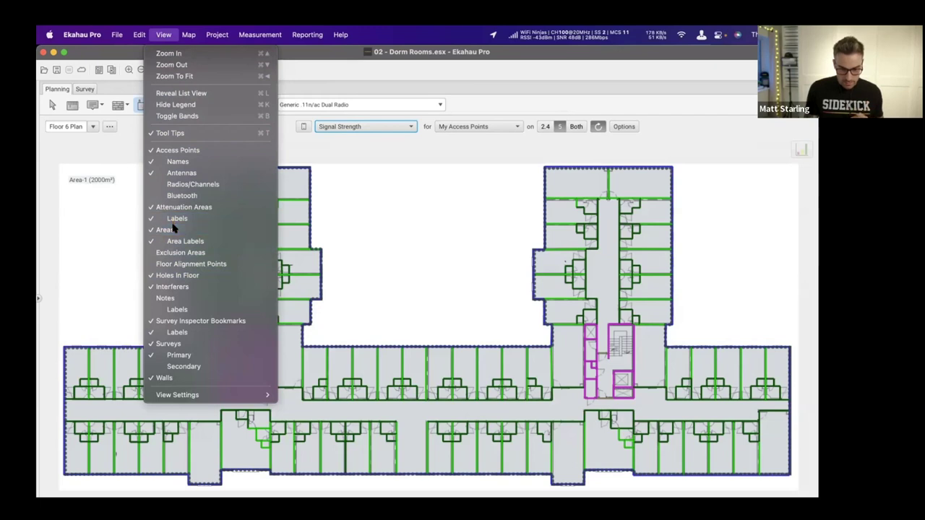
{"action": "left_click", "coordinate": [170, 36]}
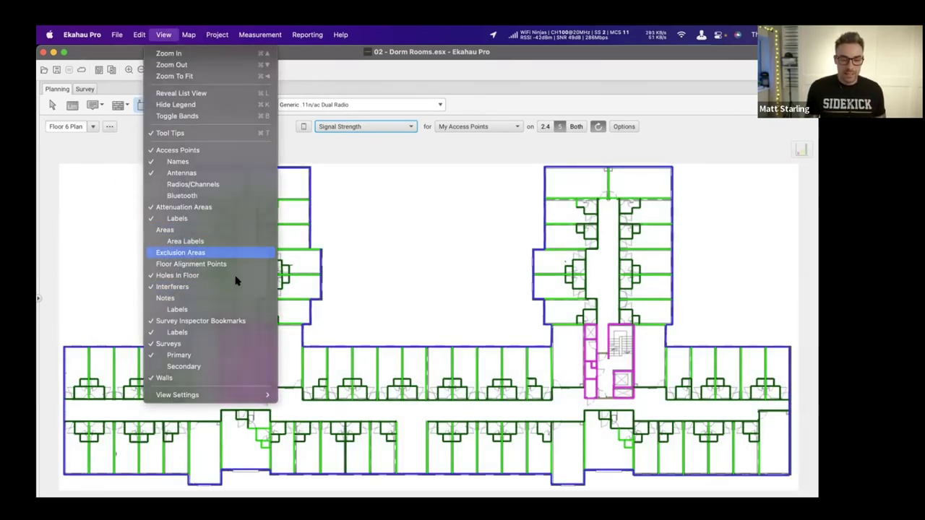
{"action": "left_click", "coordinate": [189, 256]}
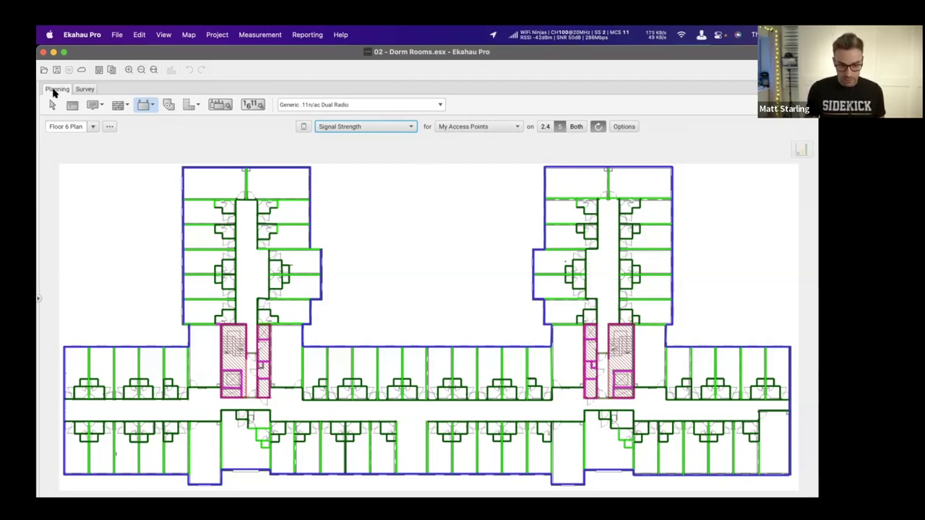
Step: Choose the Mist AP43 model and place one simulated access point in the middle of the central corridor
{"action": "left_click", "coordinate": [418, 104]}
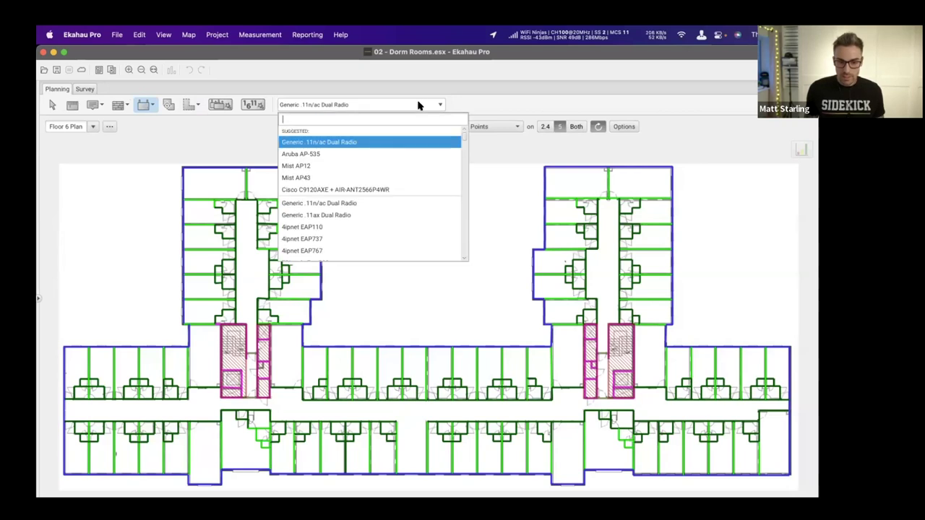
{"action": "left_click", "coordinate": [306, 177]}
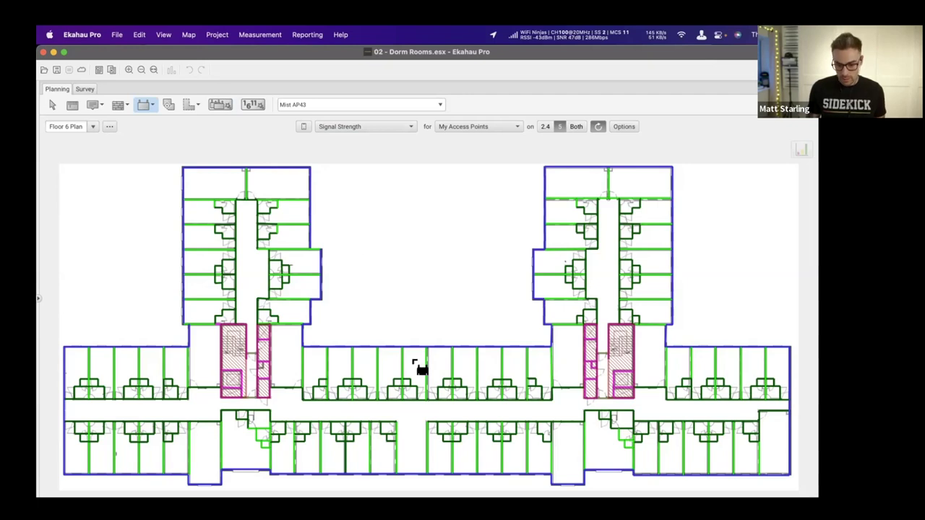
{"action": "left_click", "coordinate": [451, 410]}
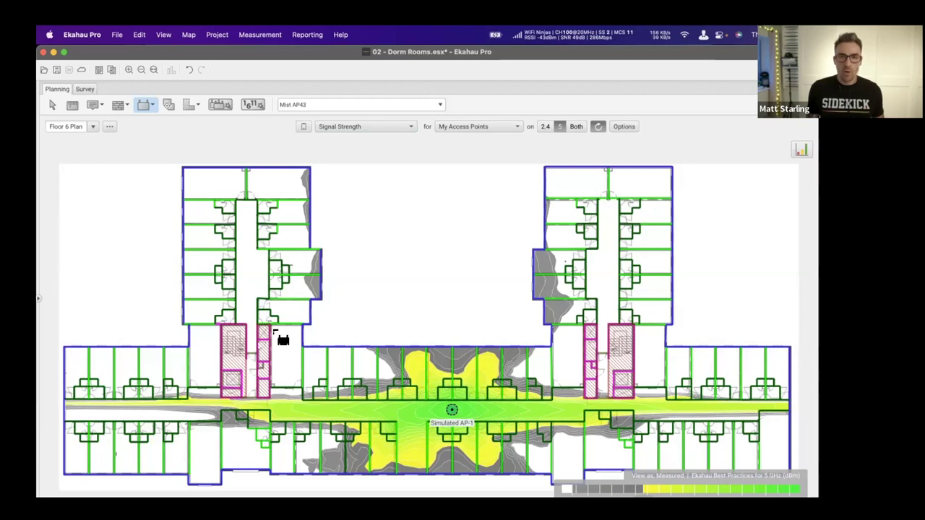
Step: Try the access point in a dorm room south of the corridor, and move it back to the corridor
{"action": "left_click", "coordinate": [52, 104]}
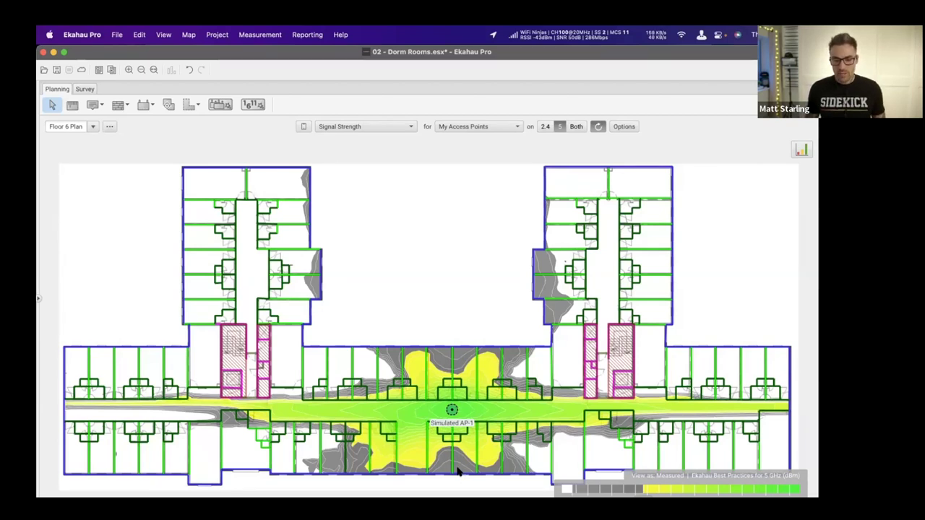
{"action": "mouse_move", "coordinate": [456, 471]}
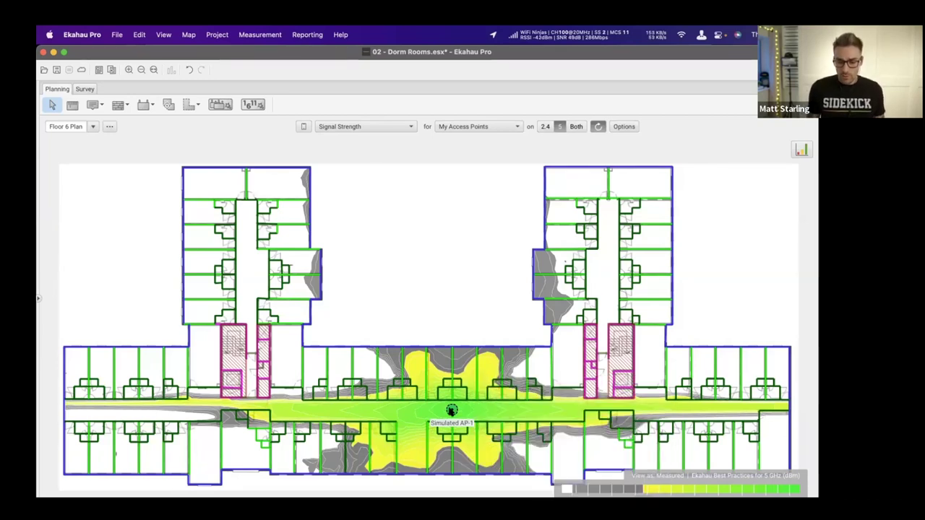
{"action": "left_click", "coordinate": [451, 411]}
{"action": "left_click_drag", "start_coordinate": [451, 410], "coordinate": [466, 457]}
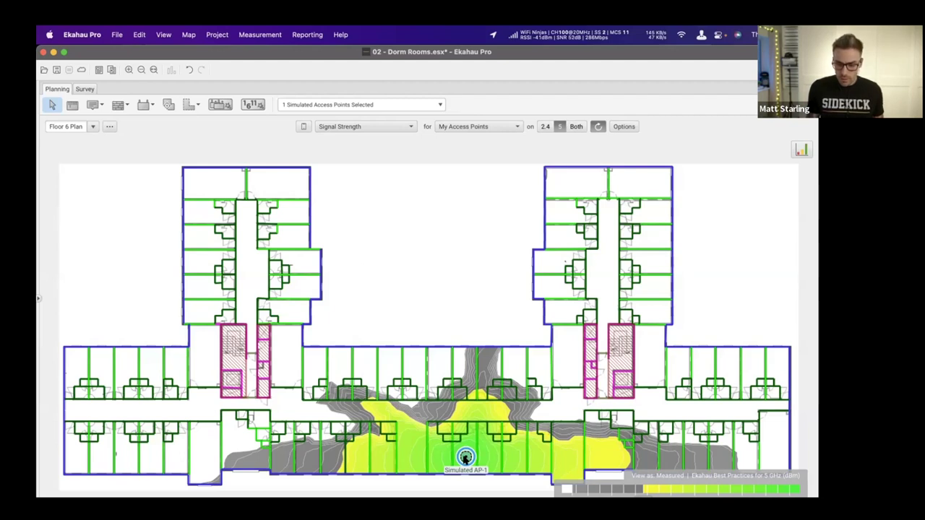
{"action": "left_click_drag", "start_coordinate": [465, 457], "coordinate": [454, 411]}
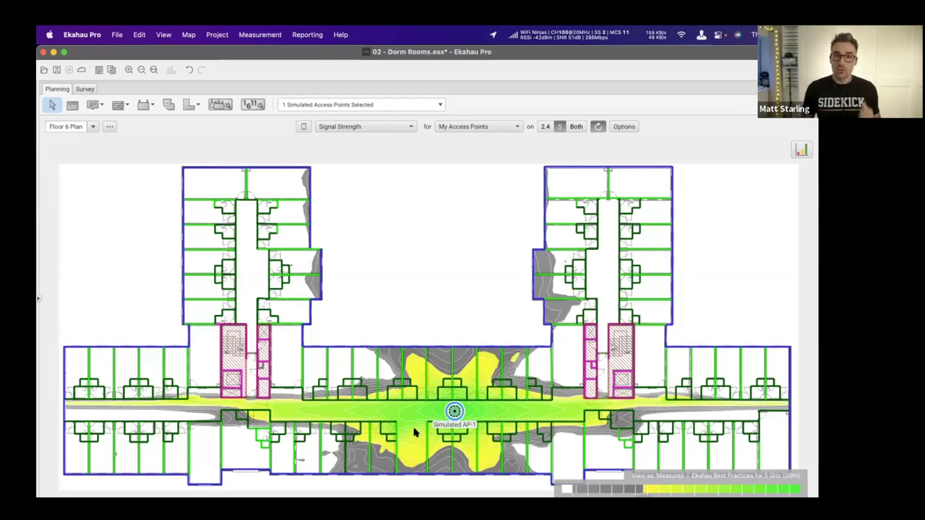
Step: Examine the signal strength along the western part of the corridor, near the exclusion areas at the stairs and elevators
{"action": "mouse_move", "coordinate": [415, 432]}
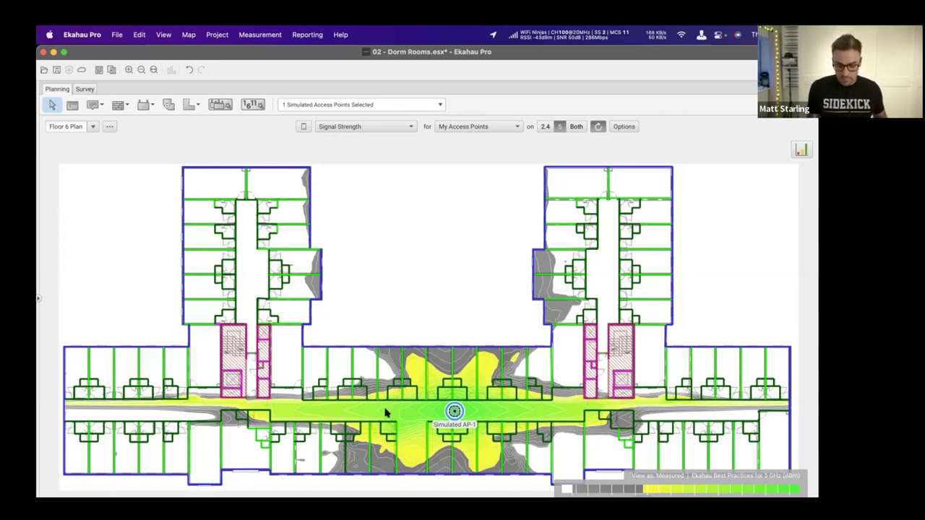
{"action": "scroll", "coordinate": [209, 403], "scroll_direction": "up", "scroll_amount": 2}
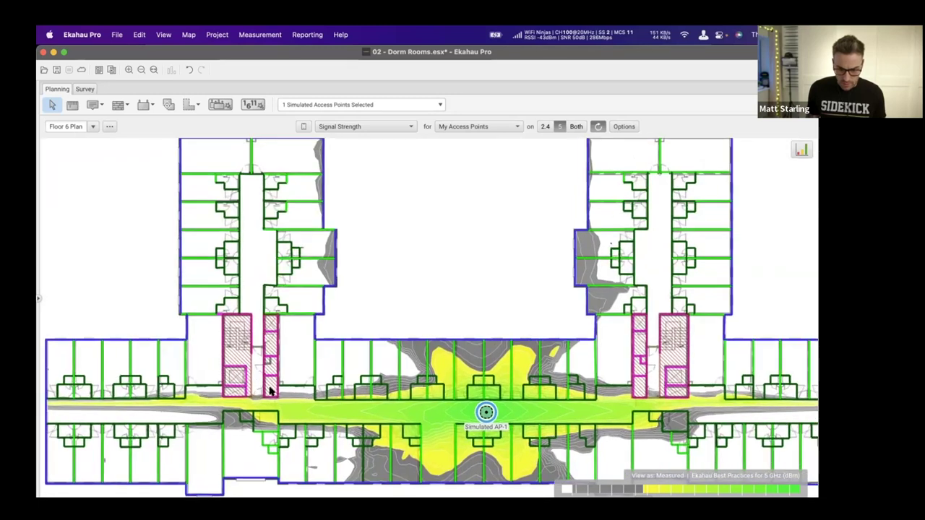
{"action": "scroll", "coordinate": [458, 427], "scroll_direction": "up", "scroll_amount": 3}
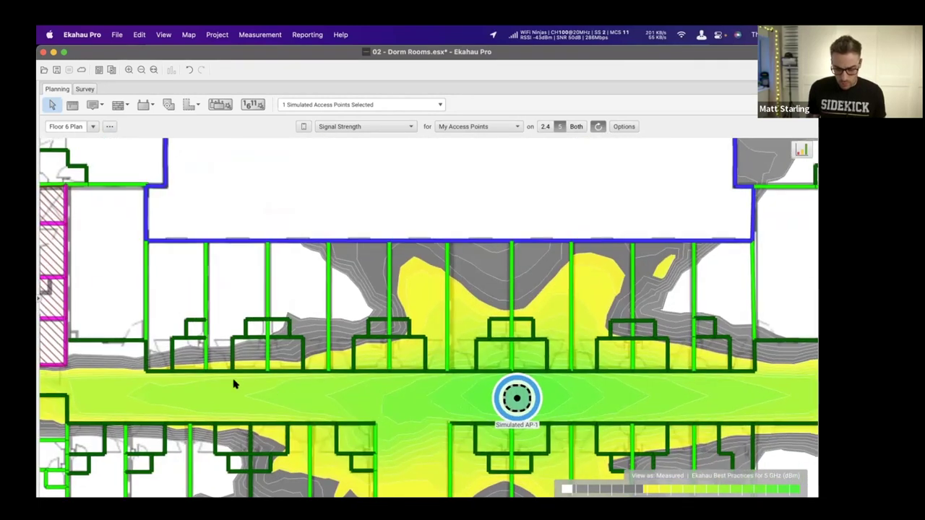
{"action": "scroll", "coordinate": [236, 395], "scroll_direction": "left", "scroll_amount": 8}
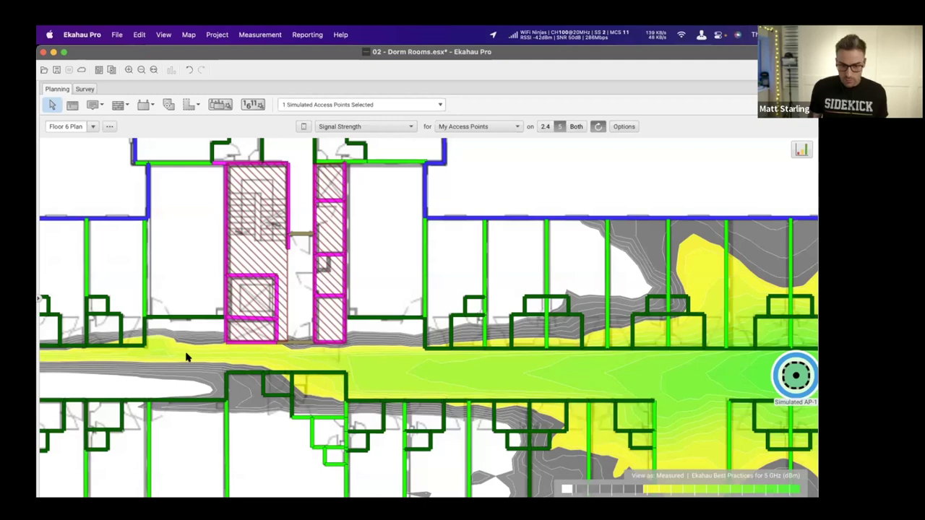
{"action": "mouse_move", "coordinate": [185, 357]}
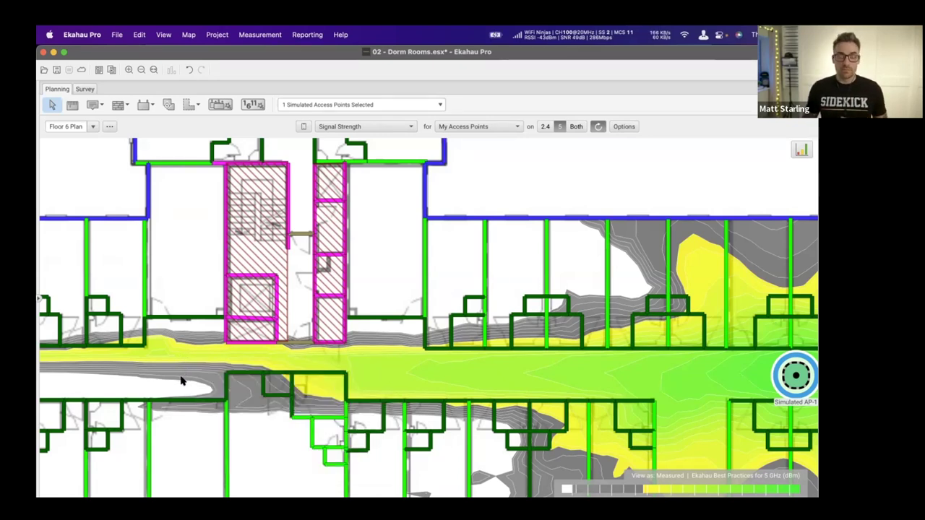
{"action": "mouse_move", "coordinate": [182, 381]}
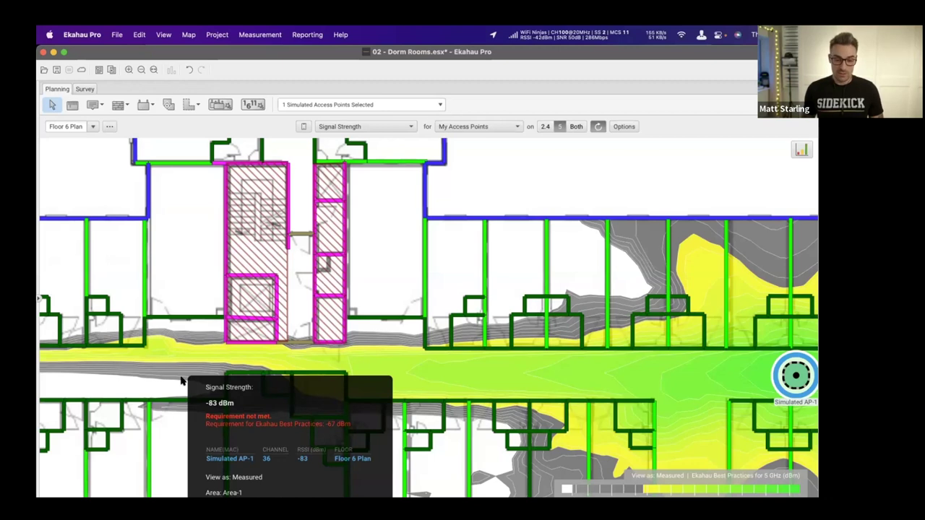
Step: Move the simulated access point from the corridor into a dorm room directly south of it
{"action": "scroll", "coordinate": [397, 319], "scroll_direction": "down", "scroll_amount": 5}
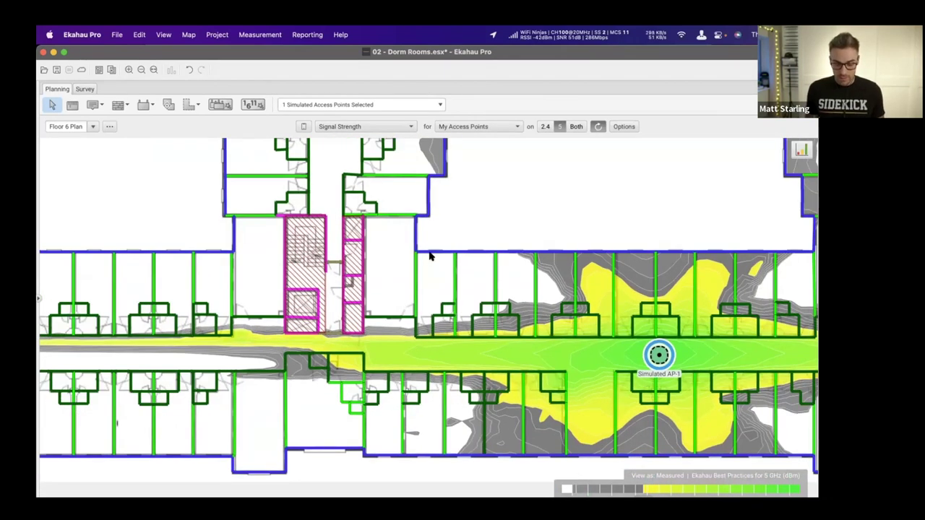
{"action": "key", "text": "super+0"}
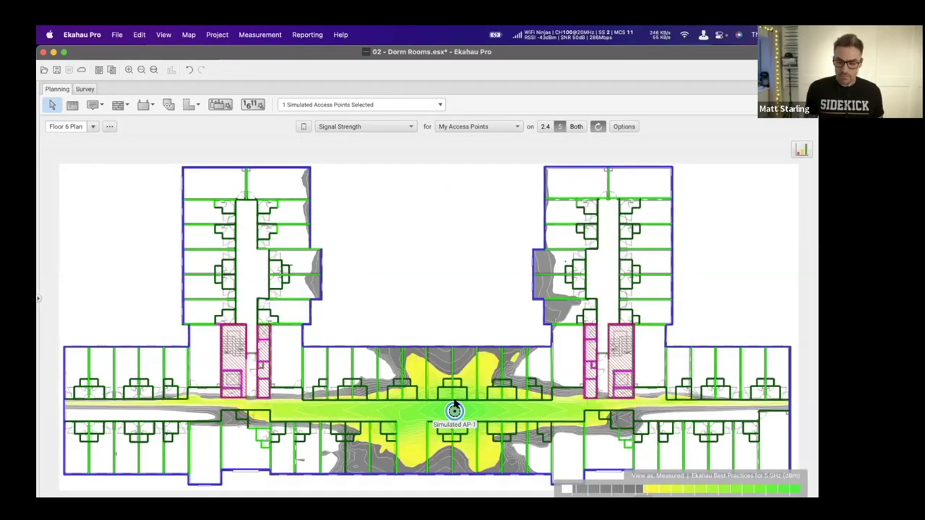
{"action": "left_click_drag", "start_coordinate": [452, 412], "coordinate": [447, 467]}
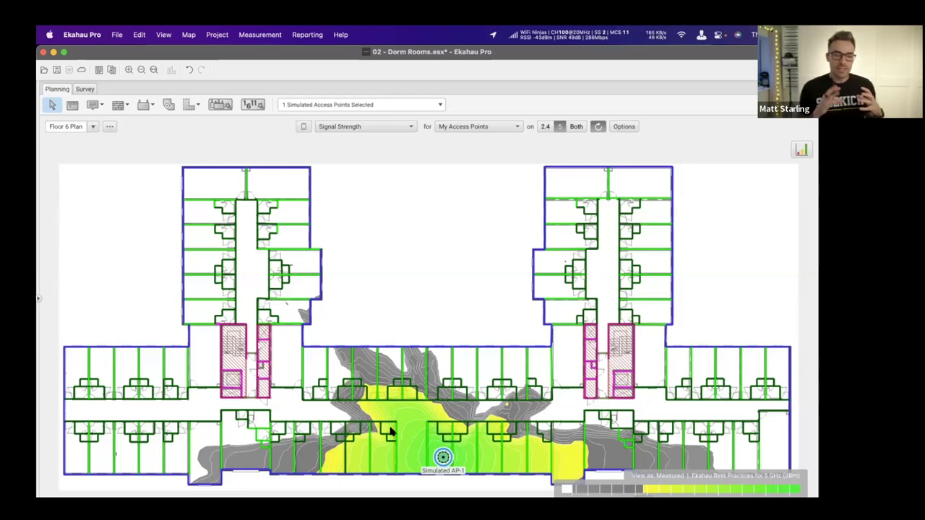
{"action": "mouse_move", "coordinate": [390, 431]}
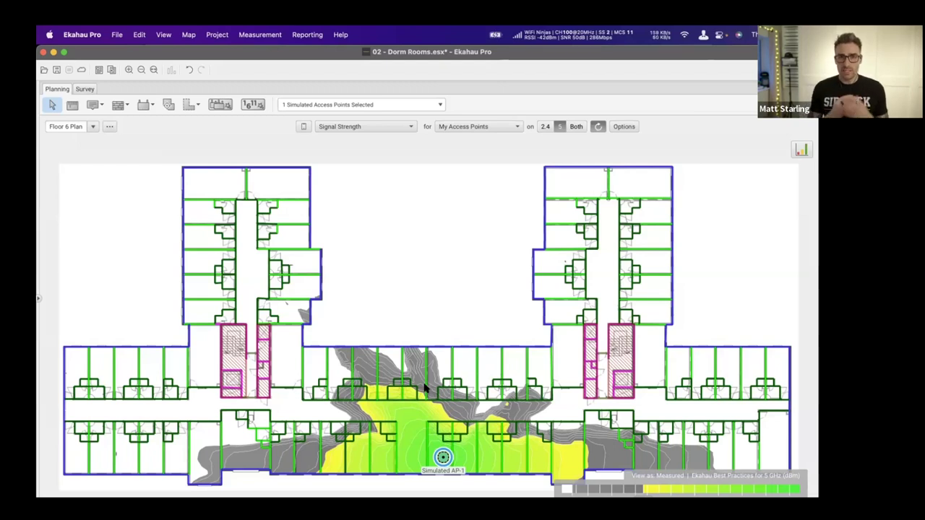
{"action": "mouse_move", "coordinate": [424, 389]}
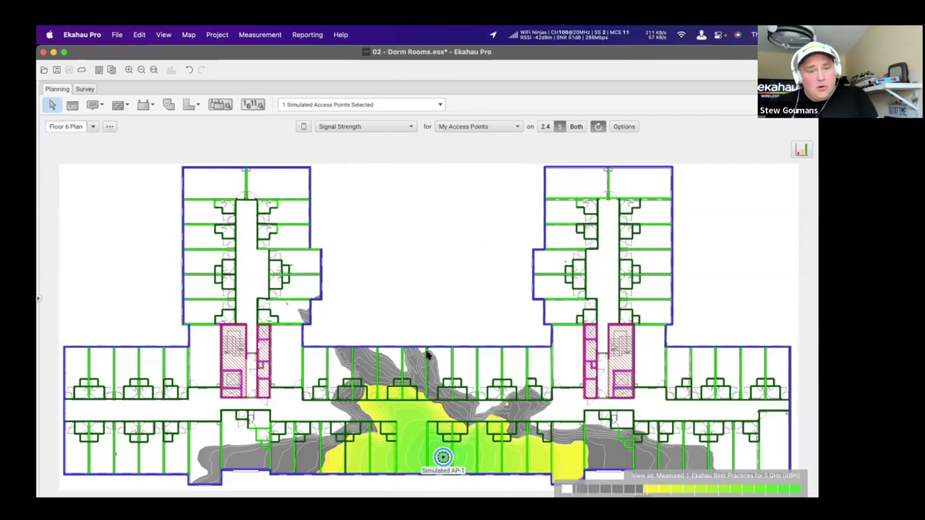
{"action": "mouse_move", "coordinate": [427, 355]}
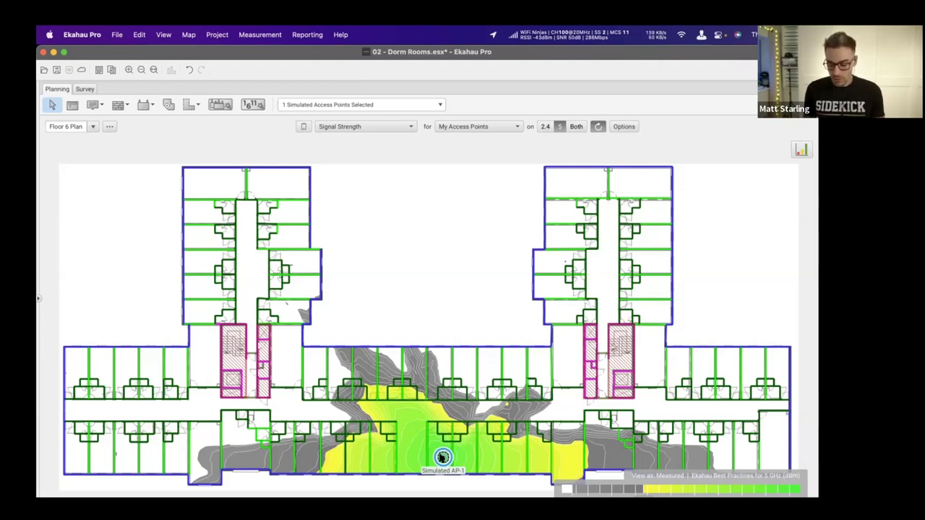
Step: Delete the simulated access point from the dorm room and hide the walls on the floor plan
{"action": "key", "text": "Delete"}
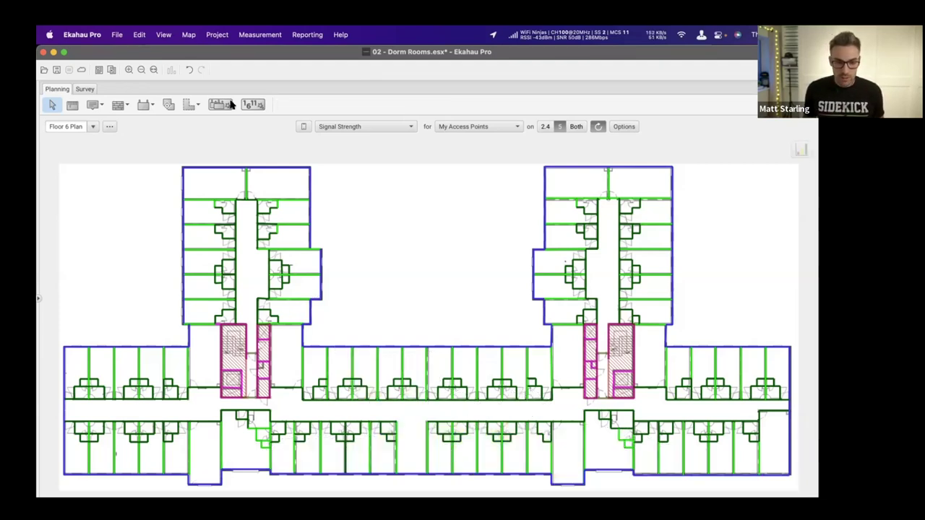
{"action": "left_click", "coordinate": [161, 35]}
{"action": "left_click", "coordinate": [173, 378]}
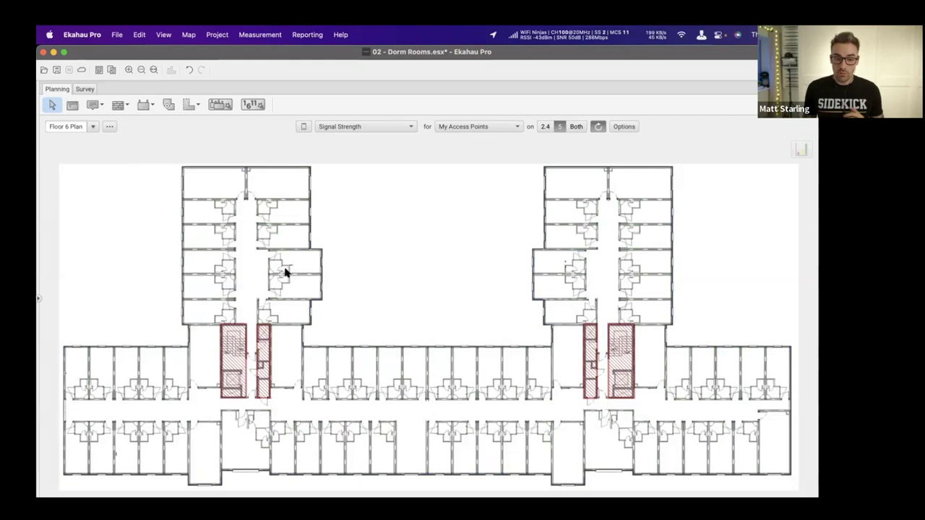
Step: Place a simulated Mist AP12 in the westernmost dorm room south of the corridor
{"action": "left_click", "coordinate": [143, 105]}
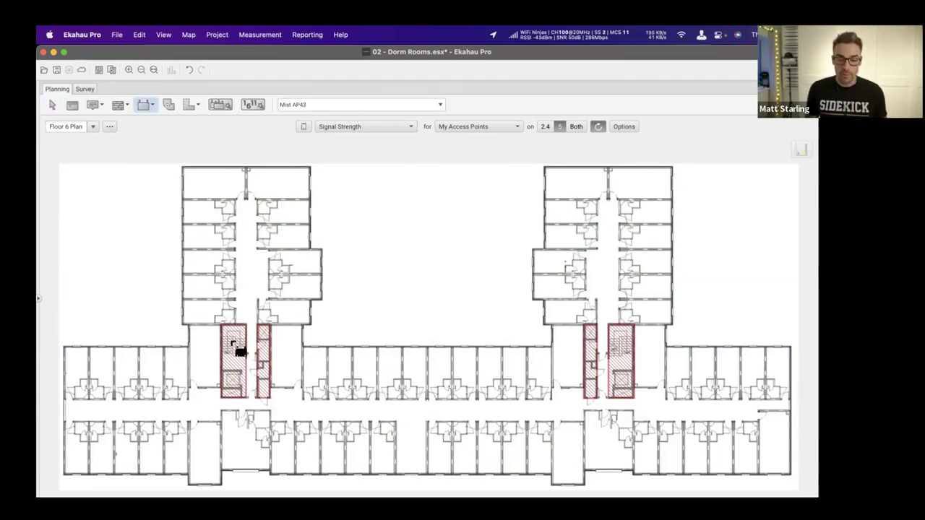
{"action": "left_click", "coordinate": [345, 108]}
{"action": "left_click", "coordinate": [305, 179]}
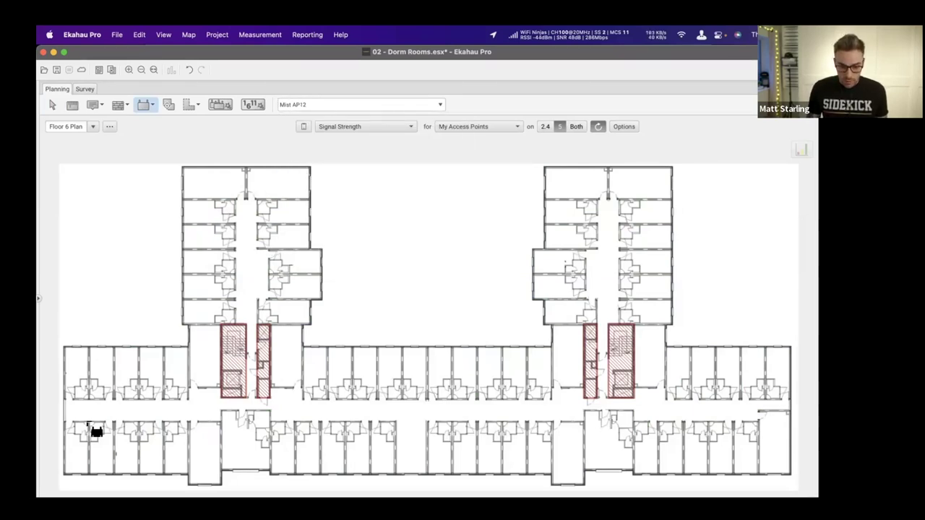
{"action": "left_click", "coordinate": [73, 457]}
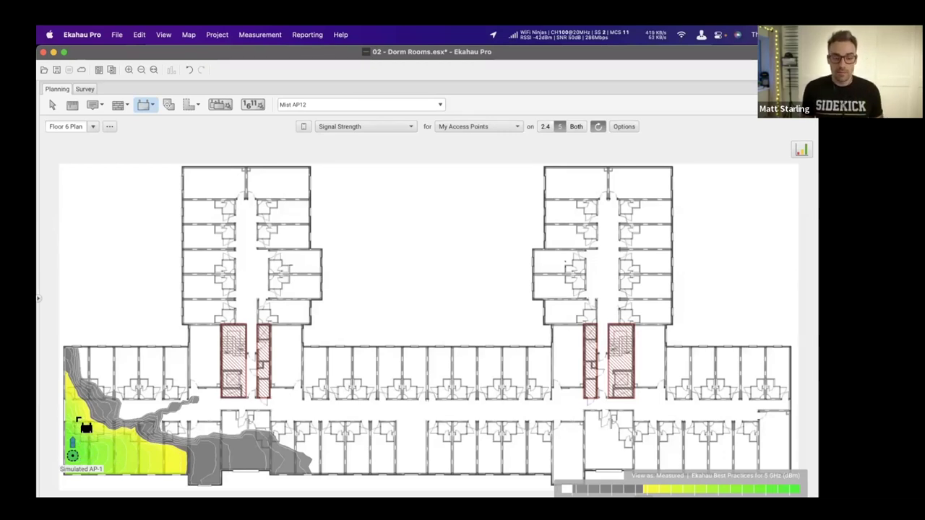
Step: Open the new access point for editing and set its mounting height to 0.5 m
{"action": "left_click", "coordinate": [52, 105]}
{"action": "left_click", "coordinate": [39, 298]}
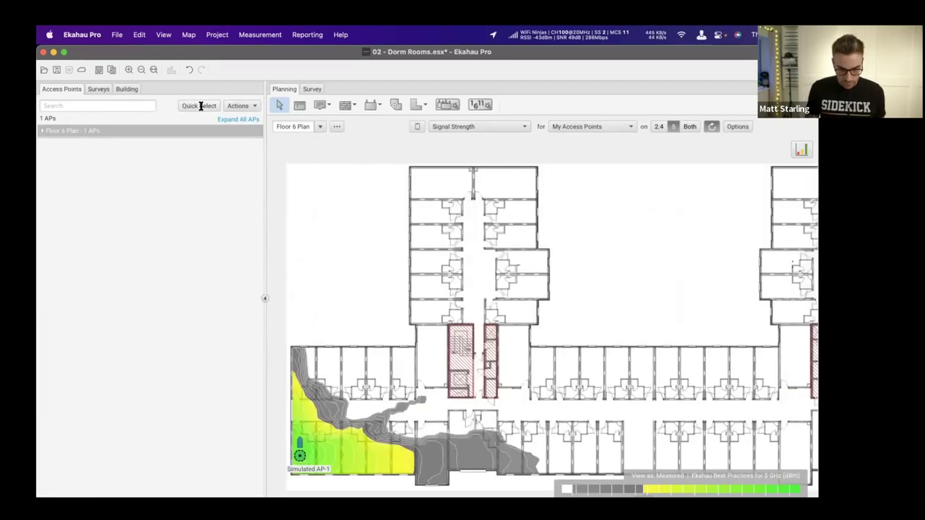
{"action": "left_click", "coordinate": [78, 133]}
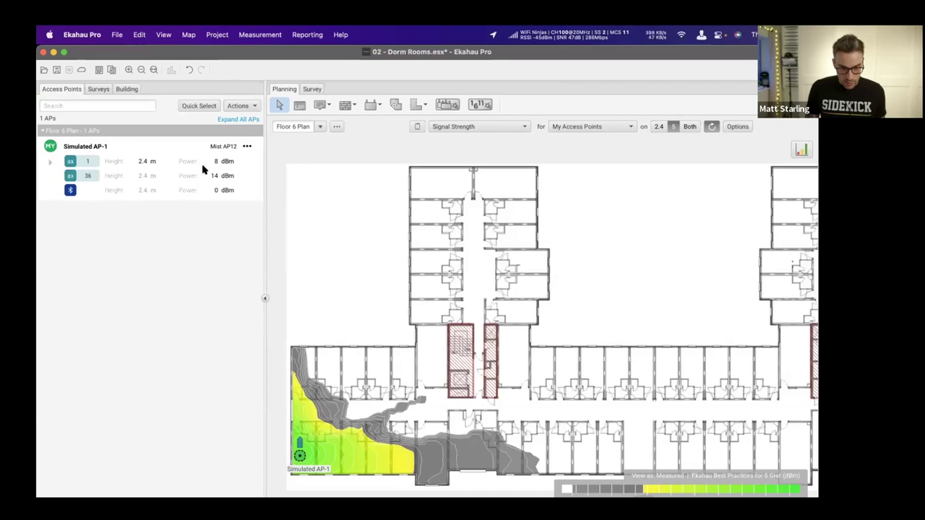
{"action": "left_click", "coordinate": [246, 147]}
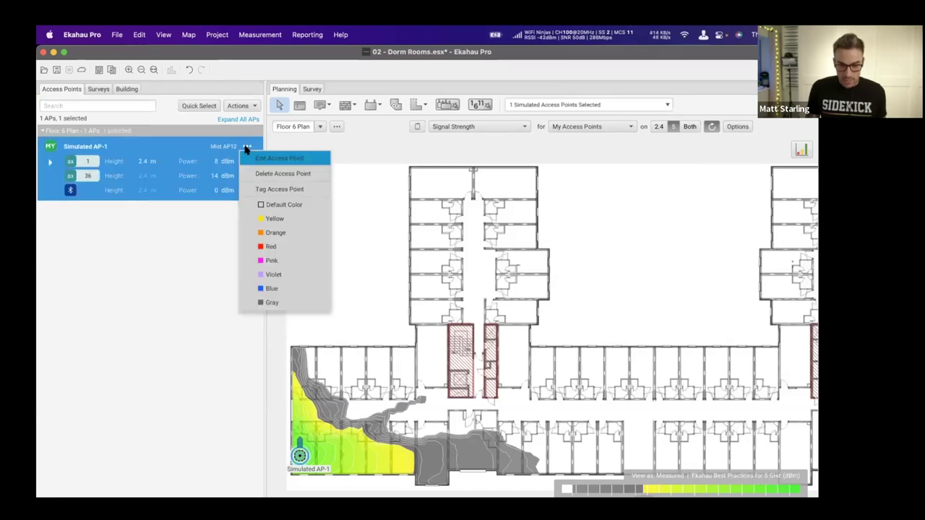
{"action": "left_click", "coordinate": [278, 158]}
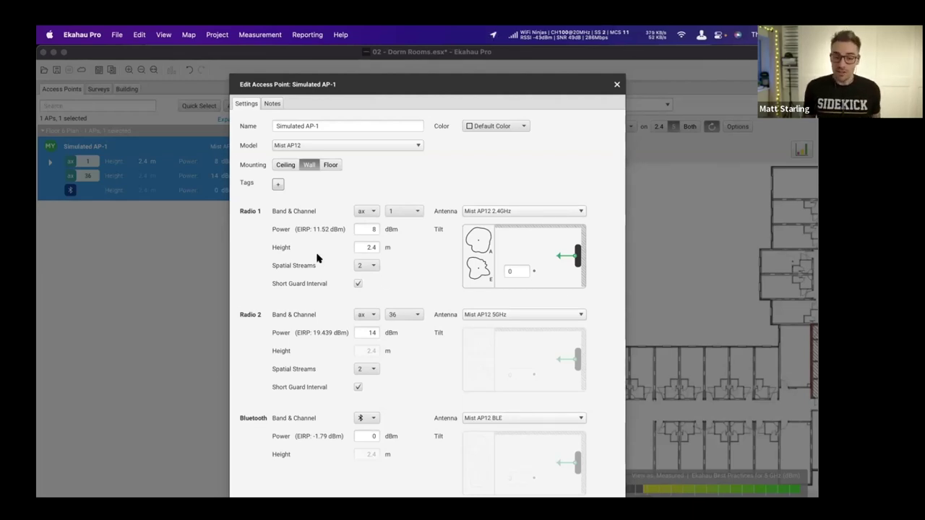
{"action": "left_click", "coordinate": [364, 247]}
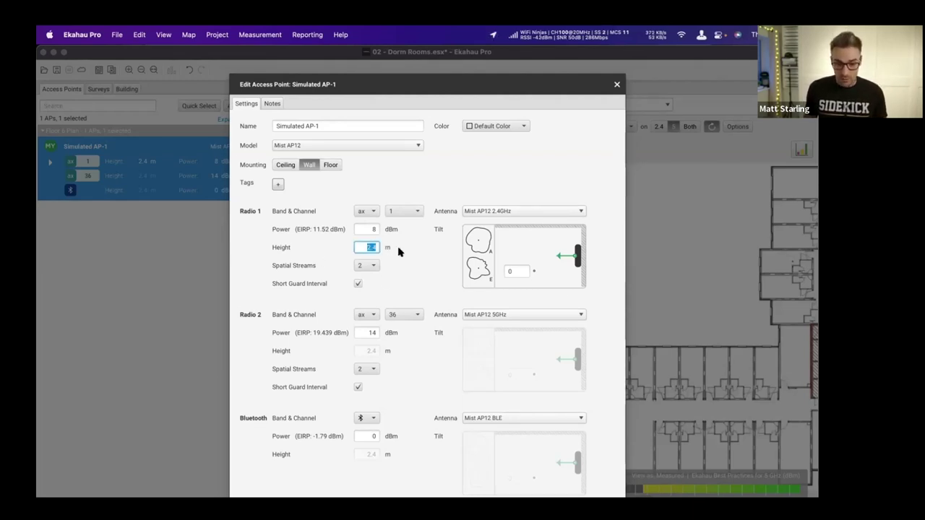
{"action": "type", "text": "0."}
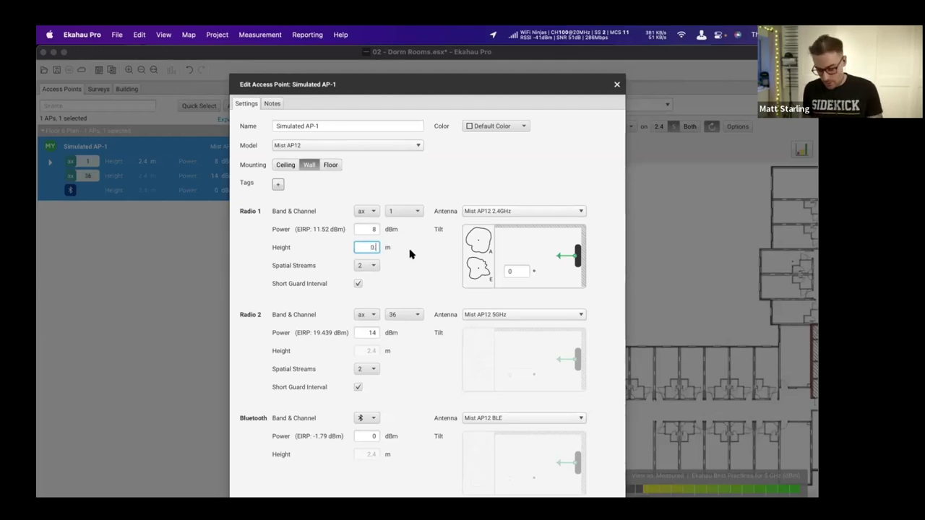
{"action": "type", "text": "5"}
Step: Rename the access point LON-L6-AP01 and return to the full floor plan view
{"action": "left_click", "coordinate": [342, 126]}
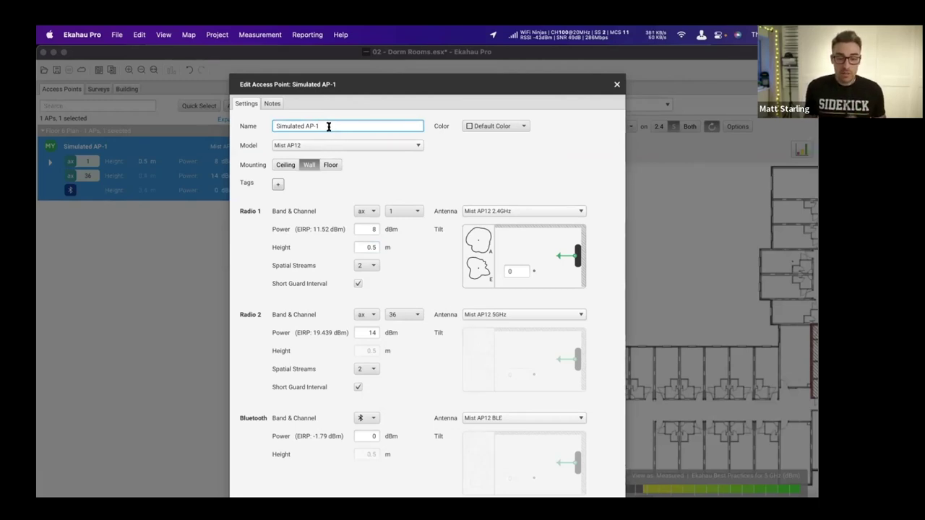
{"action": "left_click_drag", "start_coordinate": [329, 126], "coordinate": [246, 126]}
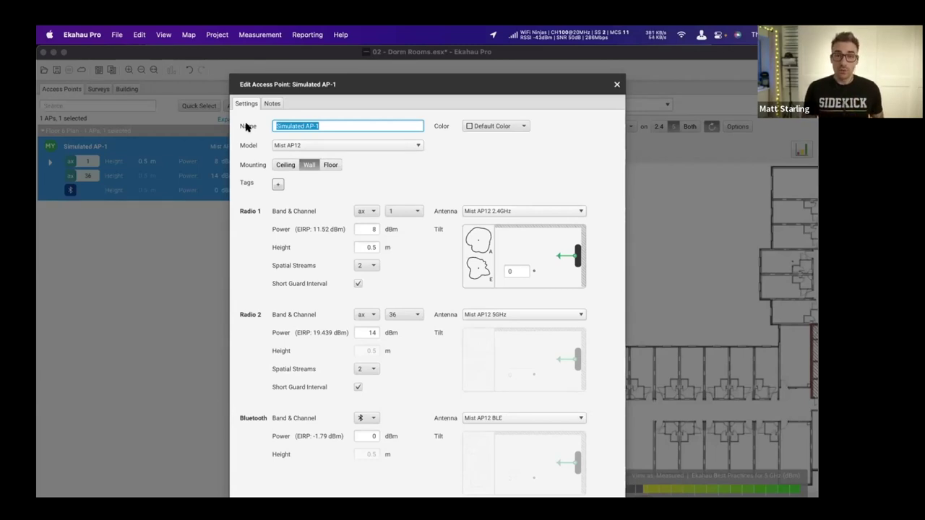
{"action": "type", "text": "LON-"}
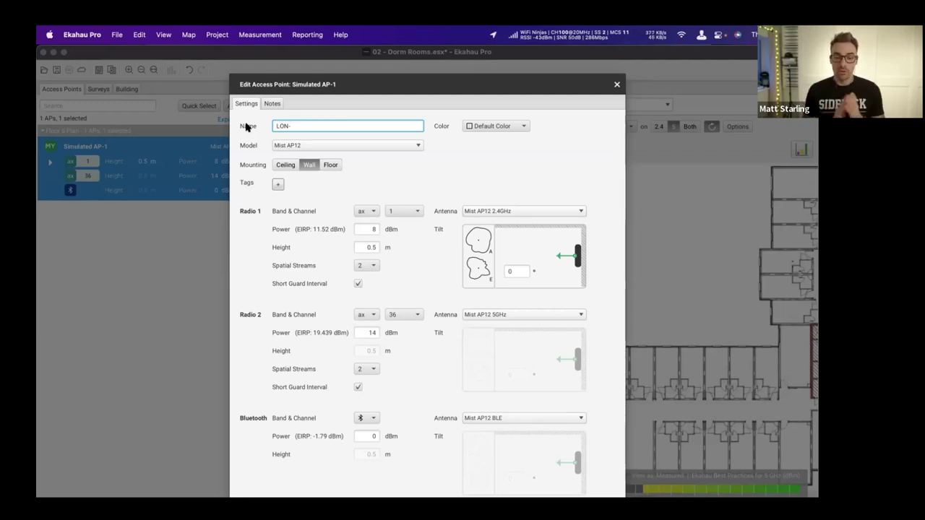
{"action": "type", "text": "1"}
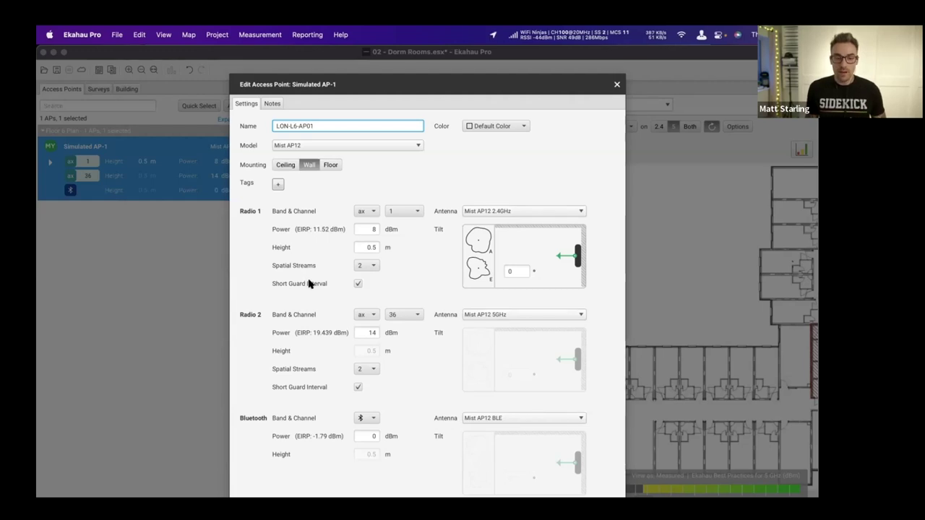
{"action": "left_click", "coordinate": [617, 84]}
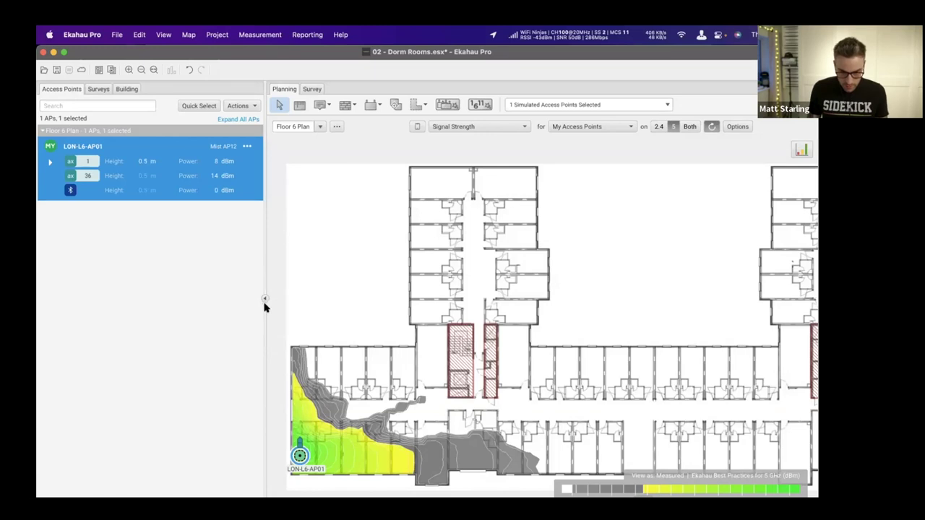
{"action": "left_click", "coordinate": [265, 299]}
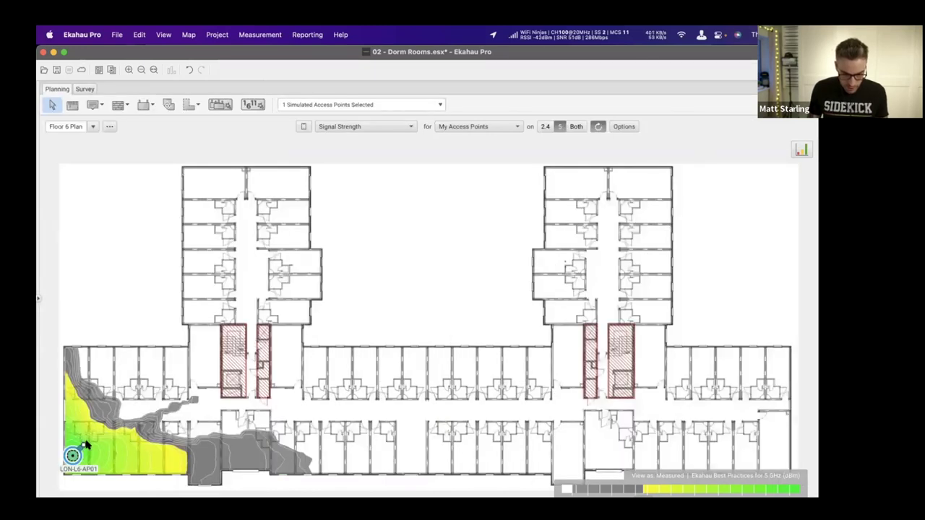
Step: Aim LON-L6-AP01 east and put a copy in the second dorm room from the west, north of the corridor
{"action": "left_click", "coordinate": [140, 459]}
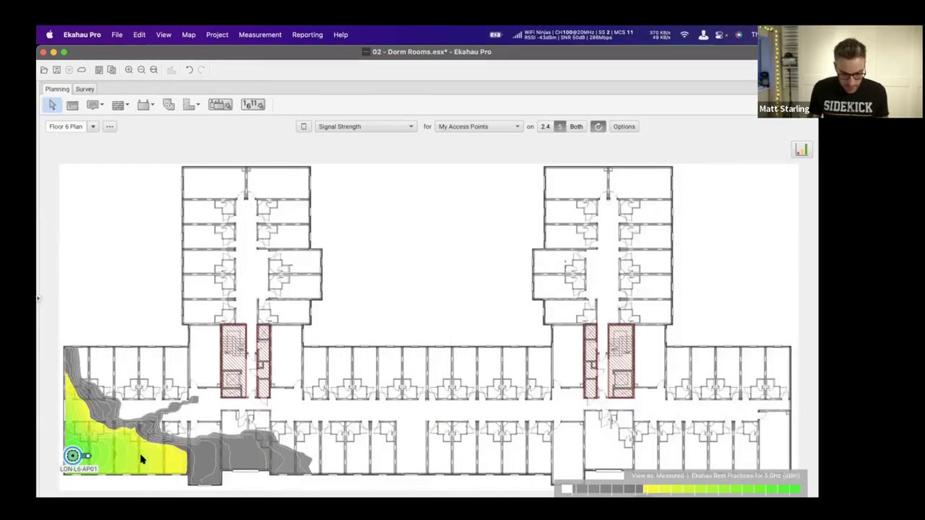
{"action": "left_click", "coordinate": [72, 455]}
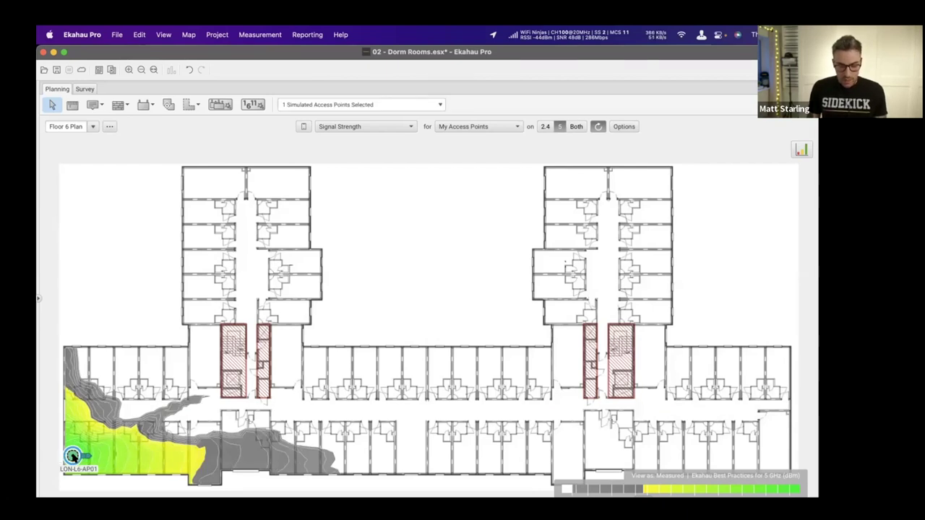
{"action": "key", "text": "super+v"}
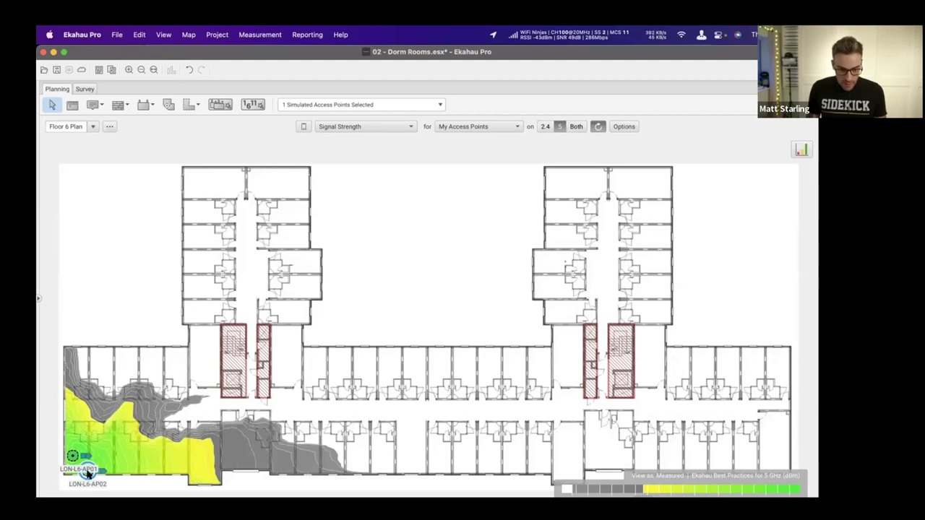
{"action": "left_click_drag", "start_coordinate": [88, 473], "coordinate": [98, 365]}
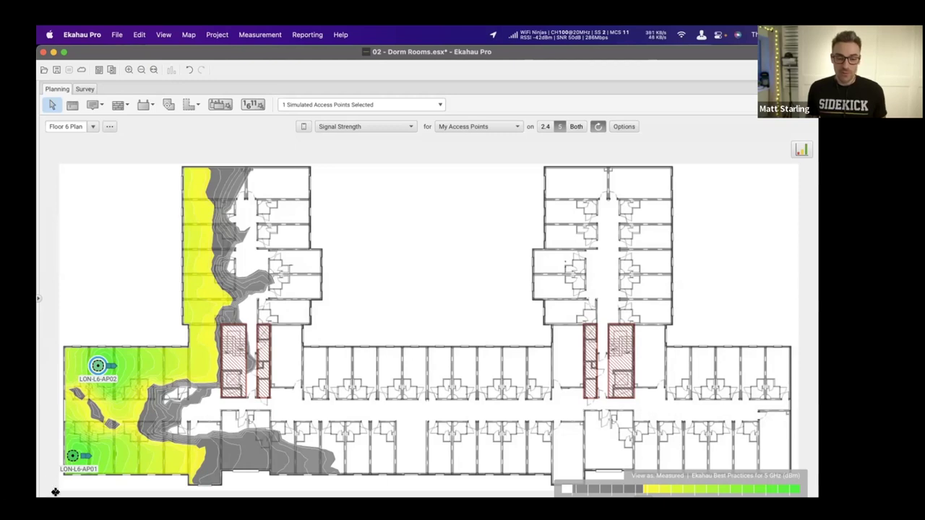
Step: Paste five more copies eastward, alternating between rooms south and north of the corridor, ending in the large room south of the western stairs
{"action": "key", "text": "super+c"}
{"action": "key", "text": "super+v"}
{"action": "left_click_drag", "start_coordinate": [109, 383], "coordinate": [136, 461]}
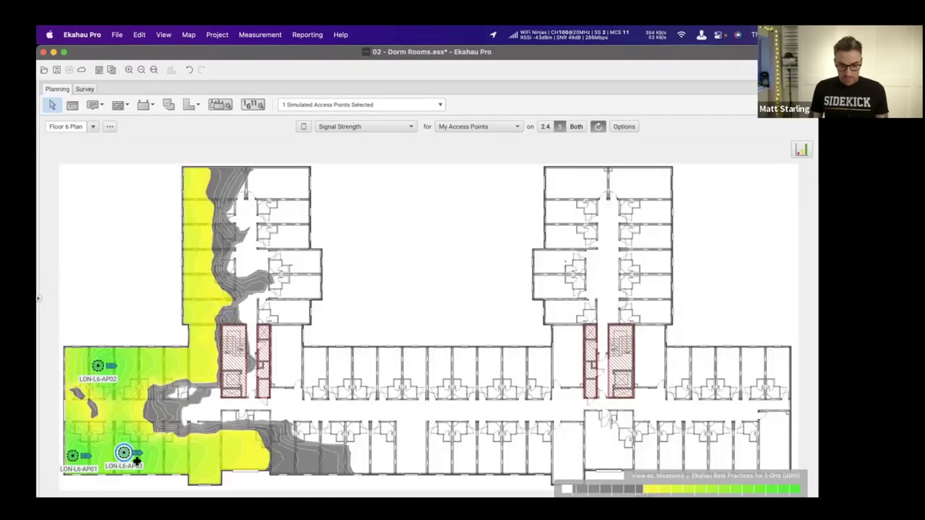
{"action": "key", "text": "super+v"}
{"action": "left_click_drag", "start_coordinate": [137, 468], "coordinate": [199, 363]}
{"action": "key", "text": "super+v"}
{"action": "key", "text": "super+v"}
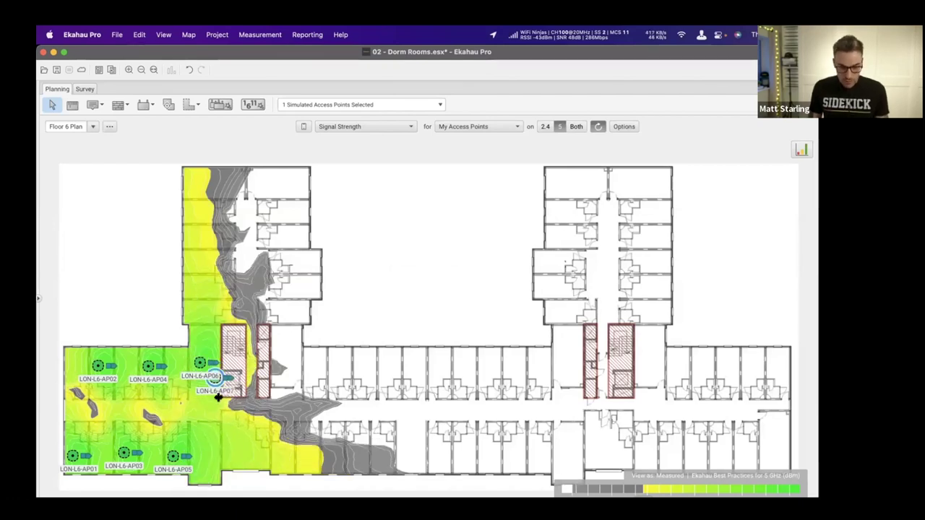
{"action": "key", "text": "super+v"}
{"action": "left_click_drag", "start_coordinate": [223, 435], "coordinate": [229, 450]}
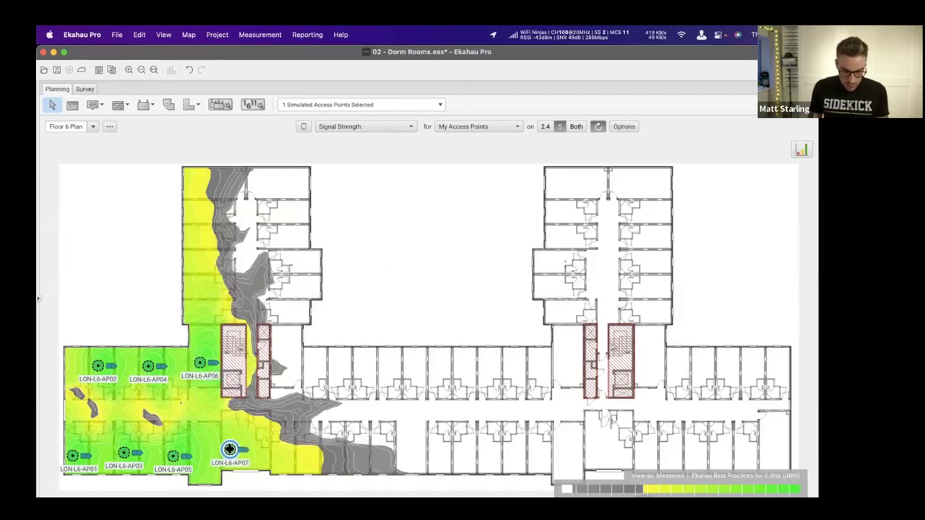
Step: Nudge the four access points south of the corridor slightly north, and check the names and settings in the access point list
{"action": "left_click_drag", "start_coordinate": [73, 455], "coordinate": [174, 444]}
{"action": "left_click", "coordinate": [172, 450]}
{"action": "left_click_drag", "start_coordinate": [230, 450], "coordinate": [228, 443]}
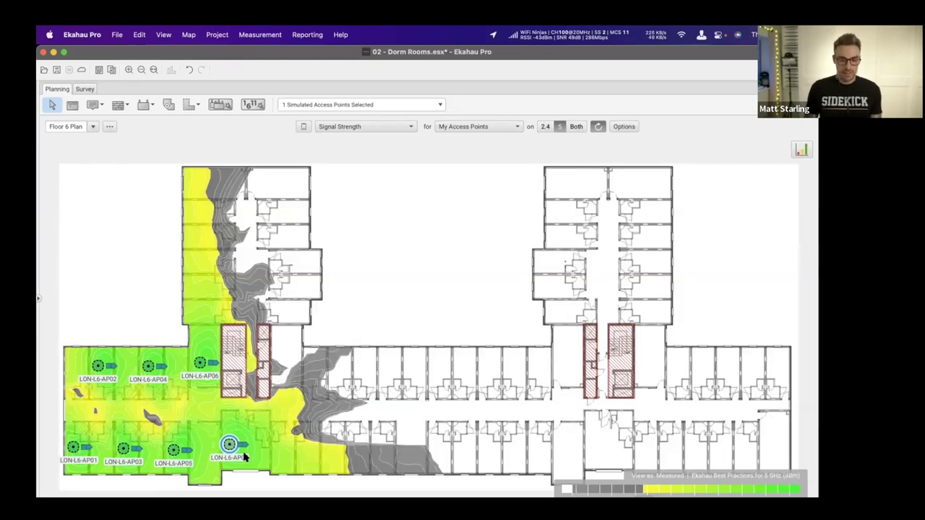
{"action": "left_click", "coordinate": [39, 301]}
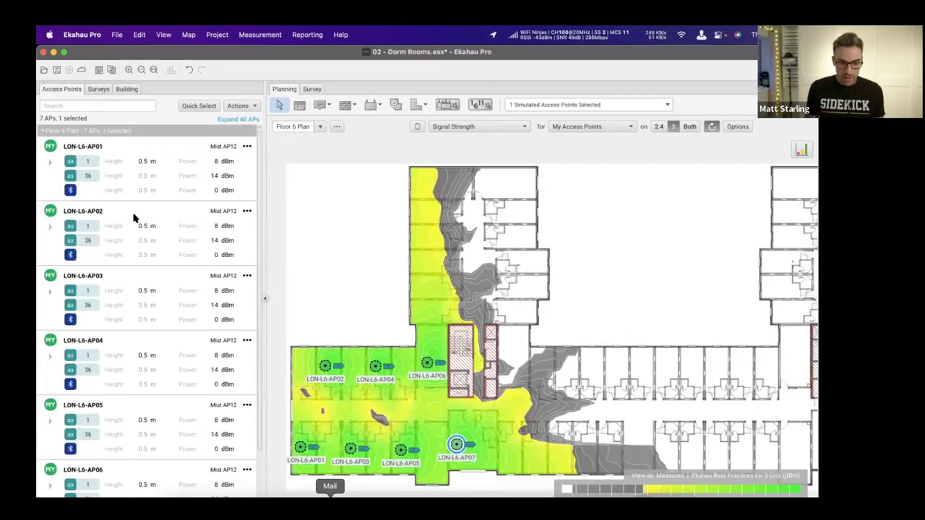
{"action": "left_click", "coordinate": [263, 300]}
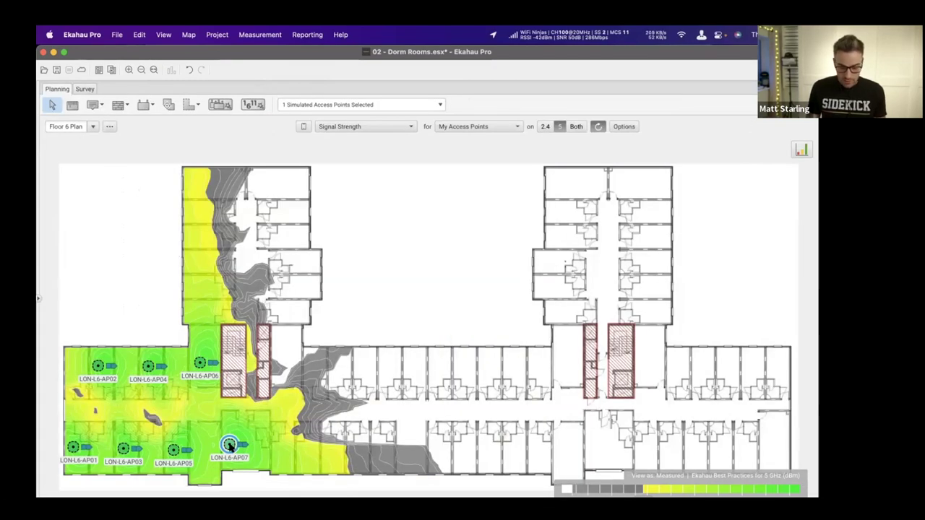
Step: Paste six copies facing north in the northwest wing, three in the rooms on each side of its corridor
{"action": "left_click_drag", "start_coordinate": [229, 444], "coordinate": [201, 306]}
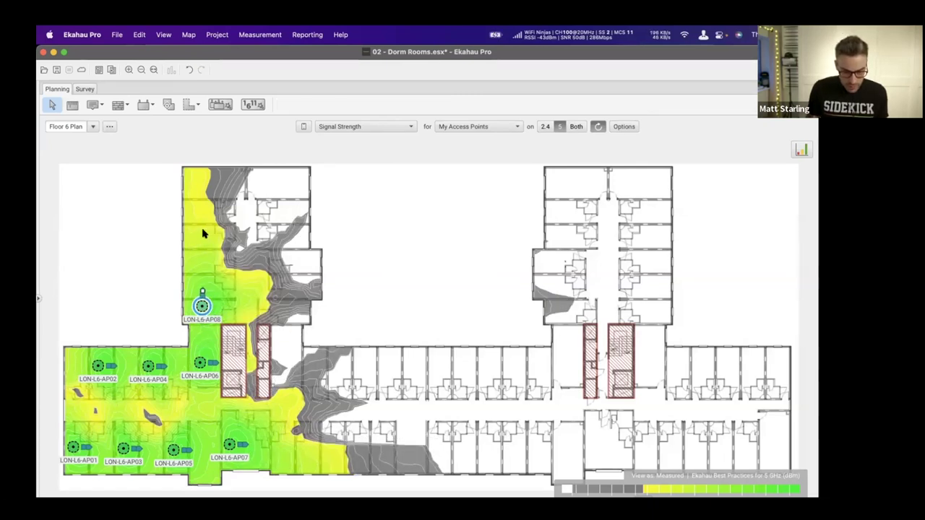
{"action": "left_click_drag", "start_coordinate": [201, 304], "coordinate": [296, 289]}
{"action": "key", "text": "super+v"}
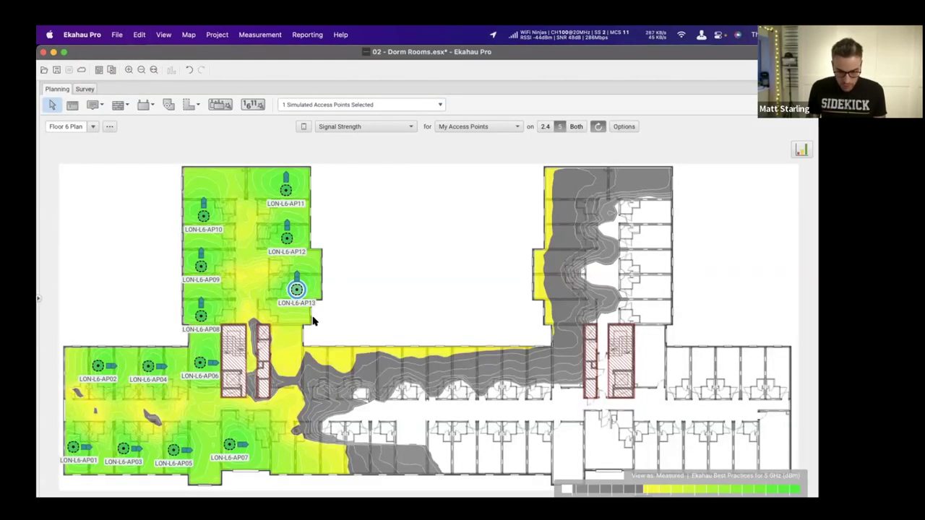
Step: Copy the northwest wing's six access points together and place the copies in the matching rooms of the northeast wing
{"action": "left_click", "coordinate": [575, 271]}
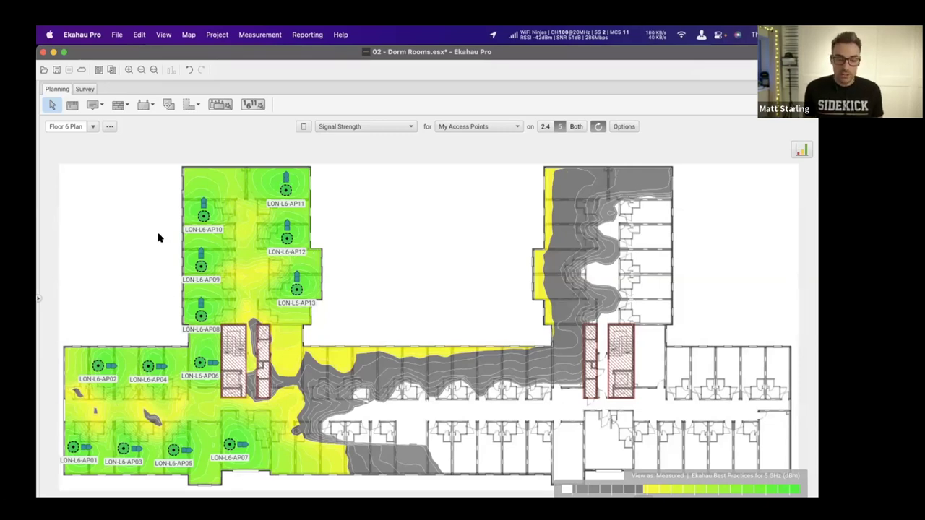
{"action": "left_click_drag", "start_coordinate": [147, 172], "coordinate": [326, 330]}
{"action": "key", "text": "super+c"}
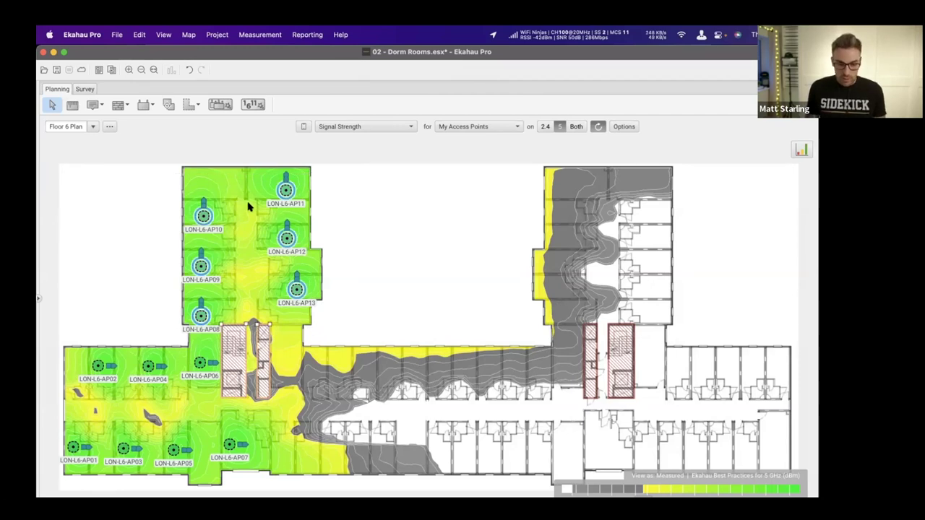
{"action": "key", "text": "super+v"}
{"action": "left_click_drag", "start_coordinate": [312, 308], "coordinate": [656, 286]}
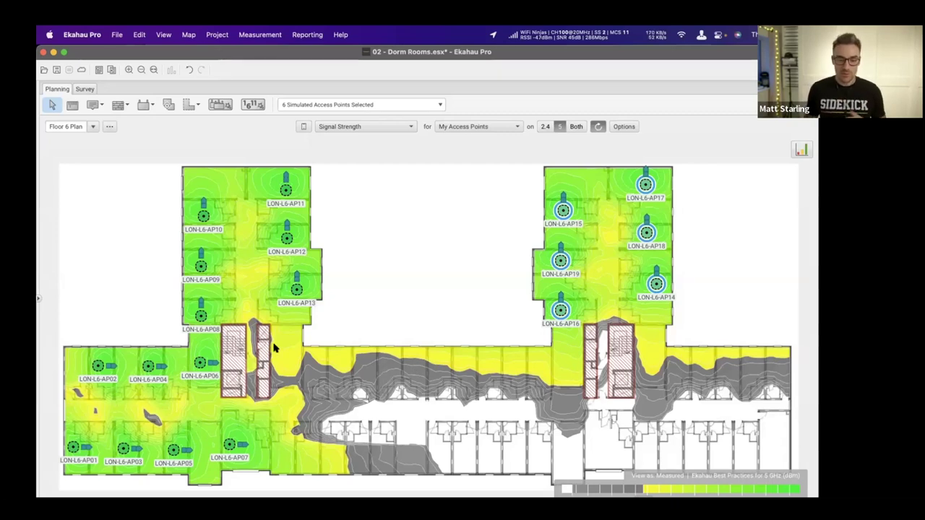
Step: Copy the access point south of the western stairs and place four copies eastward, alternating between rooms north and south of the corridor
{"action": "mouse_move", "coordinate": [274, 349]}
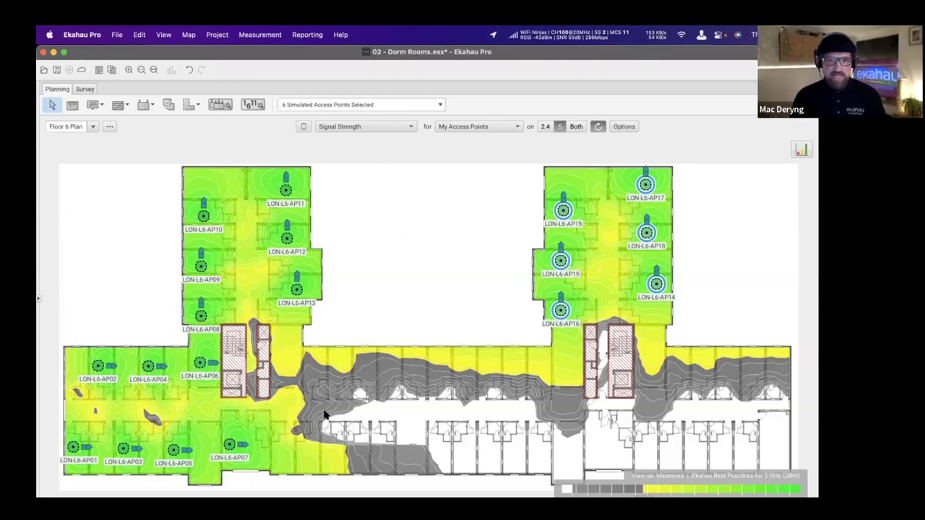
{"action": "left_click", "coordinate": [231, 443]}
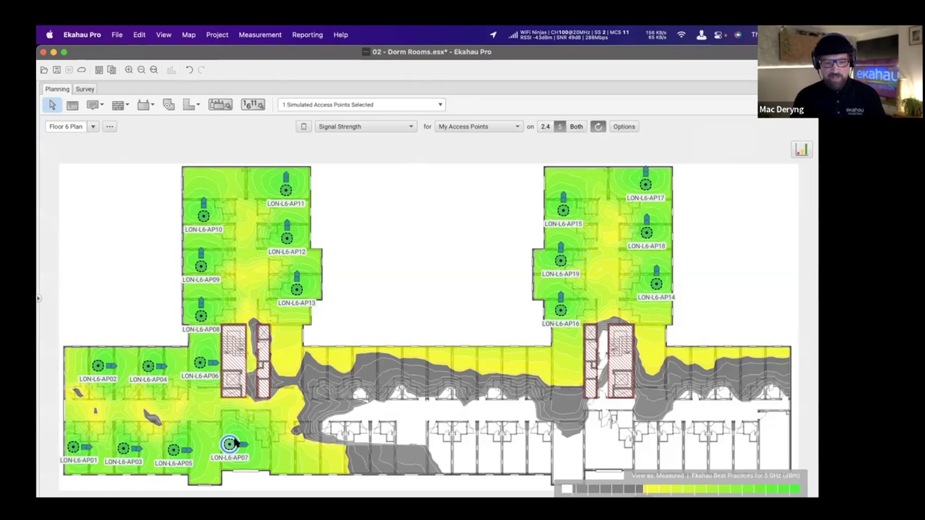
{"action": "key", "text": "super+c"}
{"action": "key", "text": "super+v"}
{"action": "left_click_drag", "start_coordinate": [244, 459], "coordinate": [337, 371]}
{"action": "key", "text": "super+v"}
{"action": "key", "text": "super+v"}
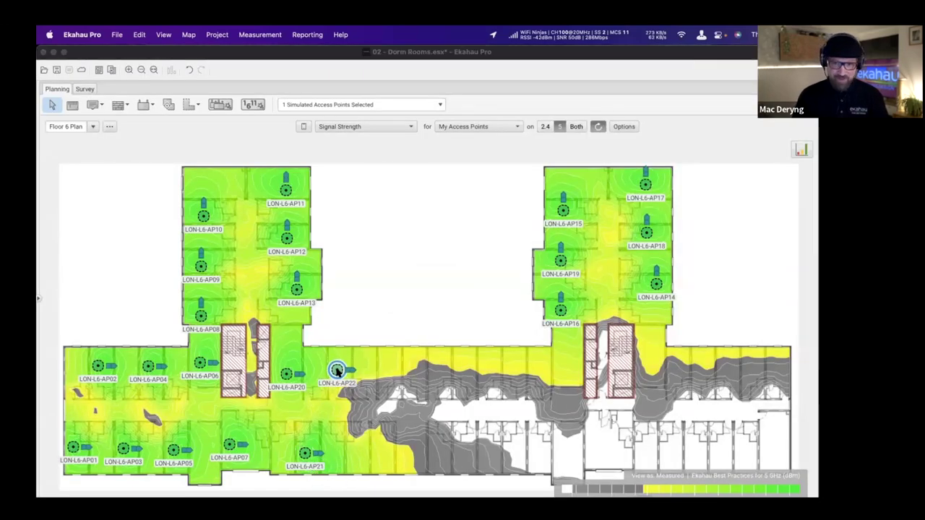
{"action": "key", "text": "super+v"}
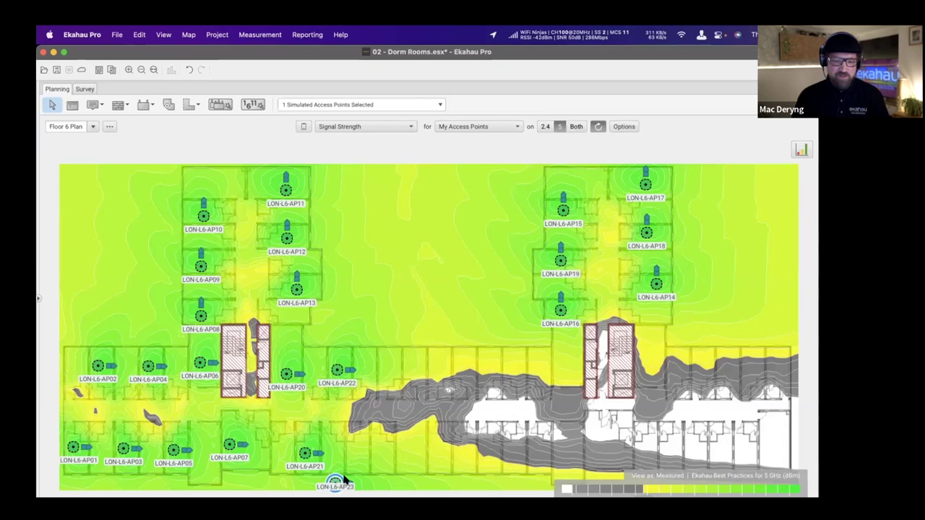
{"action": "left_click_drag", "start_coordinate": [339, 481], "coordinate": [357, 453]}
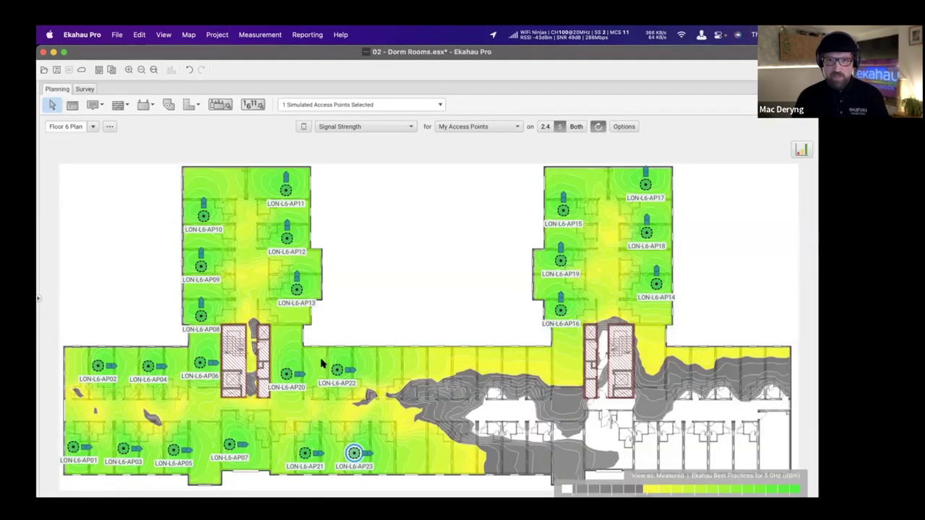
Step: Copy the easternmost pair of access points and place two more pairs eastward, adjusting the last southern unit to sit inside its room
{"action": "left_click_drag", "start_coordinate": [322, 361], "coordinate": [406, 450]}
{"action": "key", "text": "super+c"}
{"action": "key", "text": "super+v"}
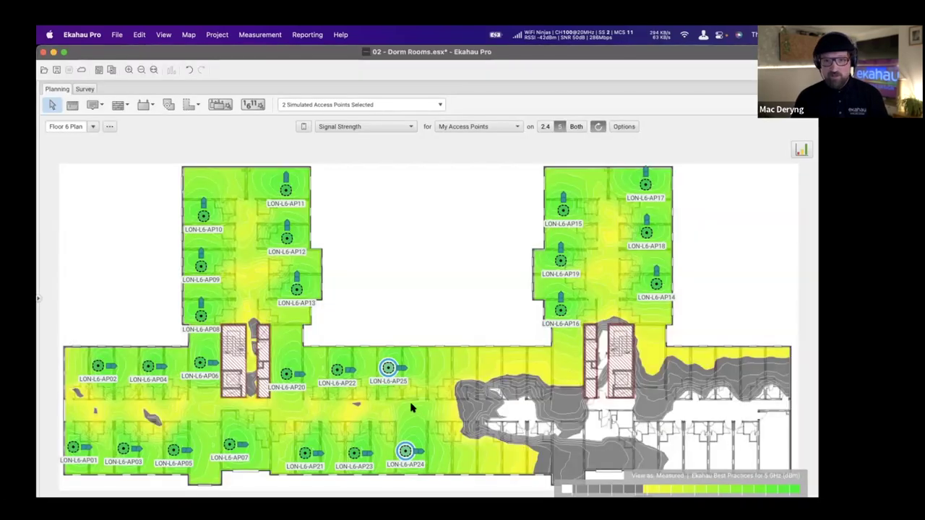
{"action": "key", "text": "super+v"}
{"action": "left_click_drag", "start_coordinate": [415, 447], "coordinate": [462, 453]}
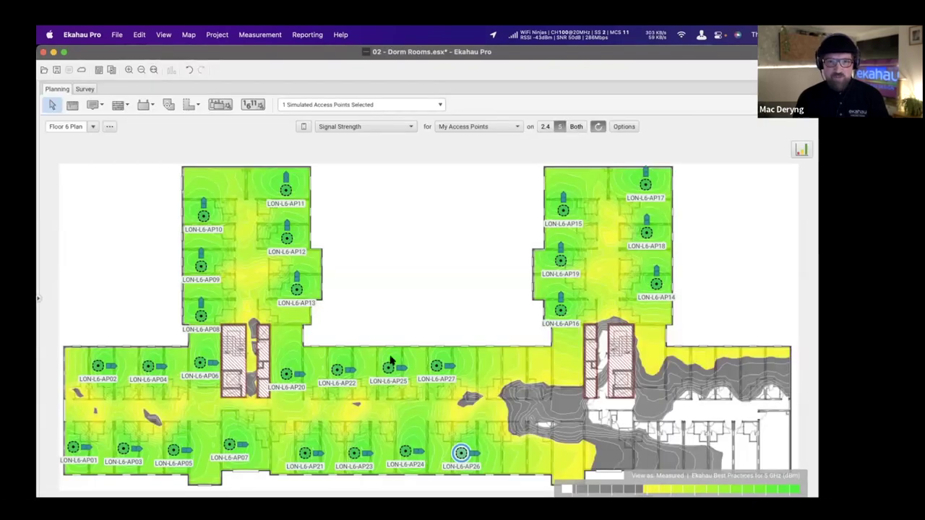
Step: Copy LON-L6-AP27 and place four copies eastward in rooms on both sides of the corridor, ending south of the eastern stairs
{"action": "left_click_drag", "start_coordinate": [325, 353], "coordinate": [480, 409]}
{"action": "left_click", "coordinate": [434, 366]}
{"action": "key", "text": "super+c"}
{"action": "key", "text": "super+v"}
{"action": "left_click_drag", "start_coordinate": [453, 385], "coordinate": [563, 386]}
{"action": "key", "text": "super+v"}
{"action": "key", "text": "super+v"}
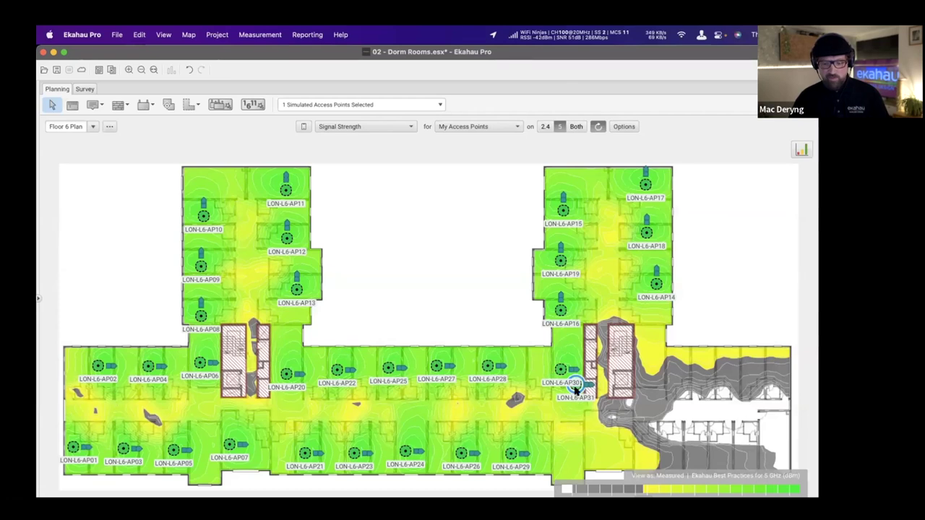
{"action": "key", "text": "super+v"}
{"action": "left_click", "coordinate": [562, 450]}
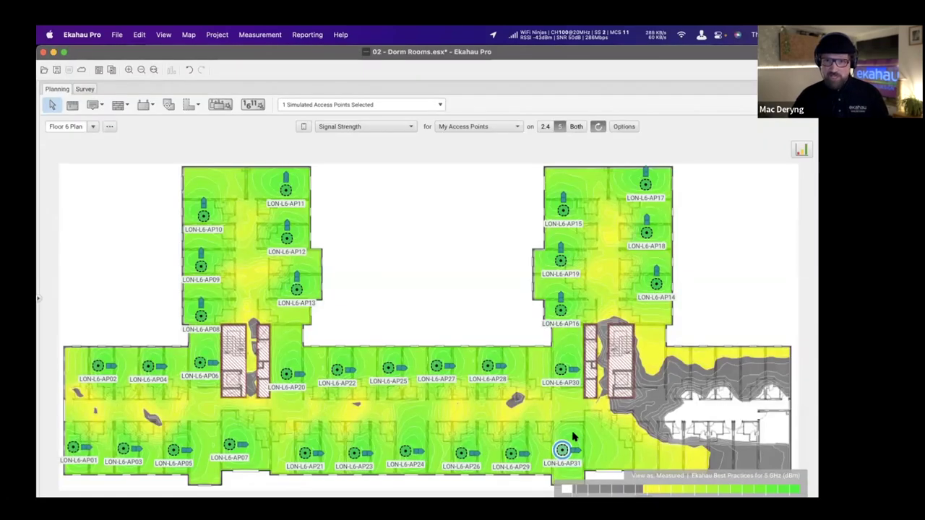
Step: Paste two more copies just east of the eastern stairs, one in a room south and one in a room north of the corridor
{"action": "scroll", "coordinate": [573, 436], "scroll_direction": "down", "scroll_amount": 1}
{"action": "scroll", "coordinate": [573, 436], "scroll_direction": "down", "scroll_amount": 1}
{"action": "key", "text": "super+v"}
{"action": "left_click", "coordinate": [593, 449]}
{"action": "left_click_drag", "start_coordinate": [596, 449], "coordinate": [643, 437]}
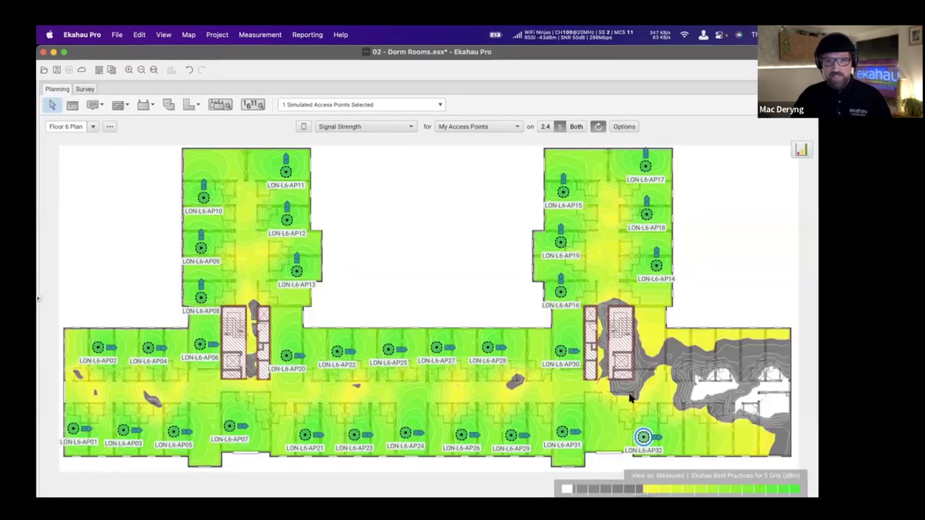
{"action": "key", "text": "super+v"}
{"action": "left_click", "coordinate": [657, 454]}
{"action": "left_click_drag", "start_coordinate": [657, 452], "coordinate": [676, 354]}
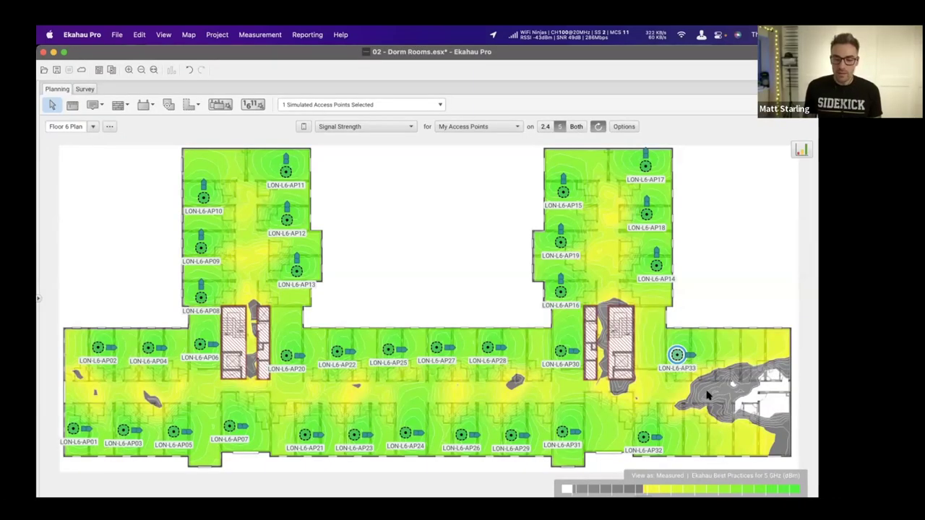
Step: Show the Secondary Signal Strength heatmap and place four more copies in alternating southern and northern rooms up to the building's east end
{"action": "left_click", "coordinate": [394, 131]}
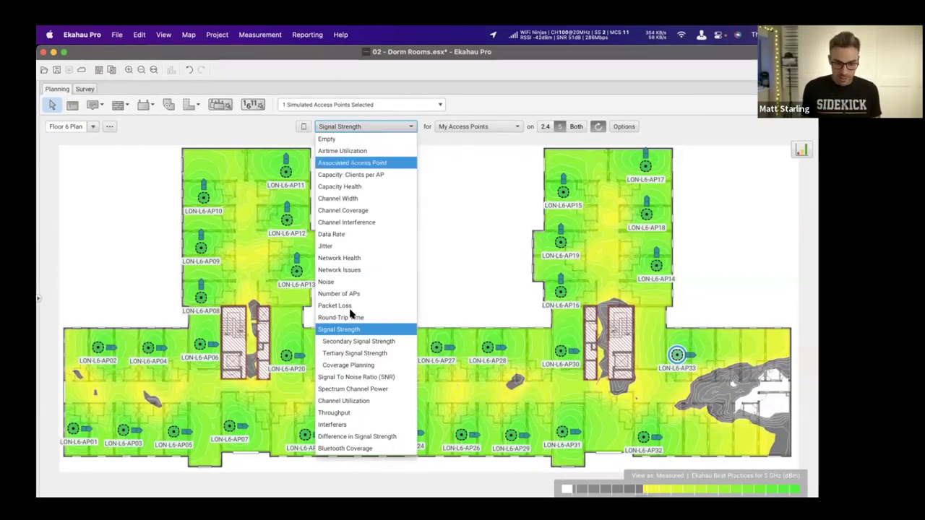
{"action": "left_click", "coordinate": [355, 340]}
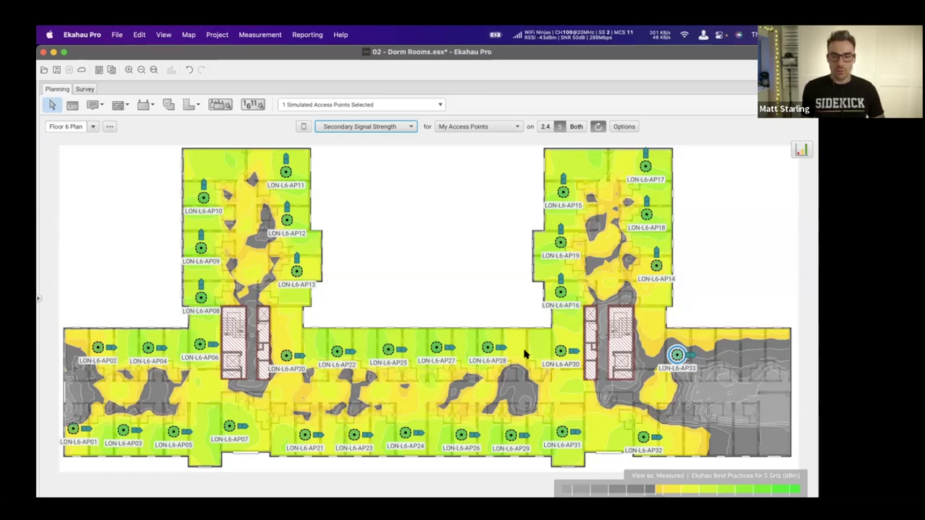
{"action": "left_click", "coordinate": [677, 356]}
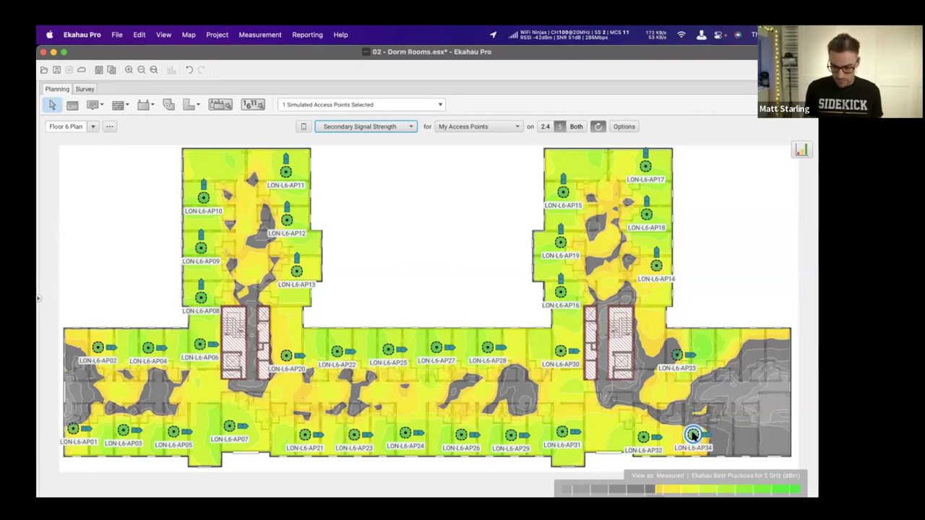
{"action": "left_click", "coordinate": [693, 434]}
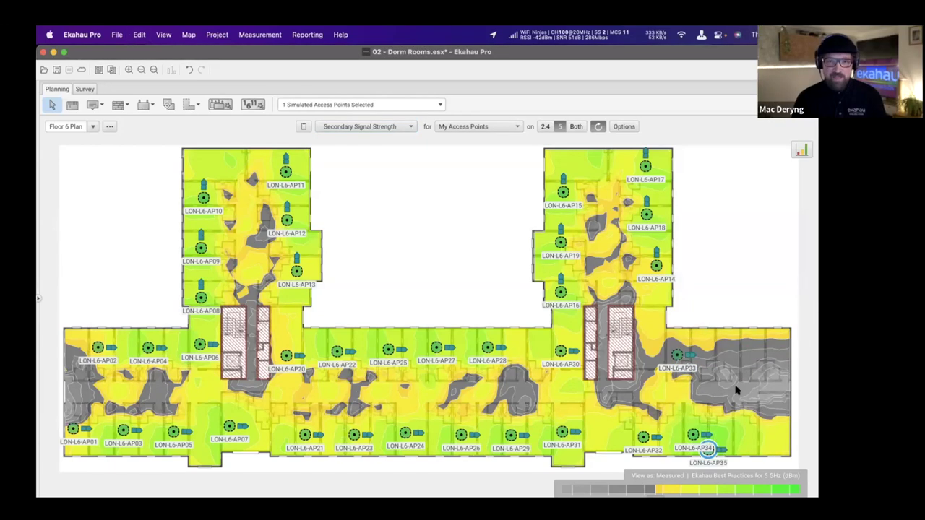
{"action": "left_click", "coordinate": [728, 354]}
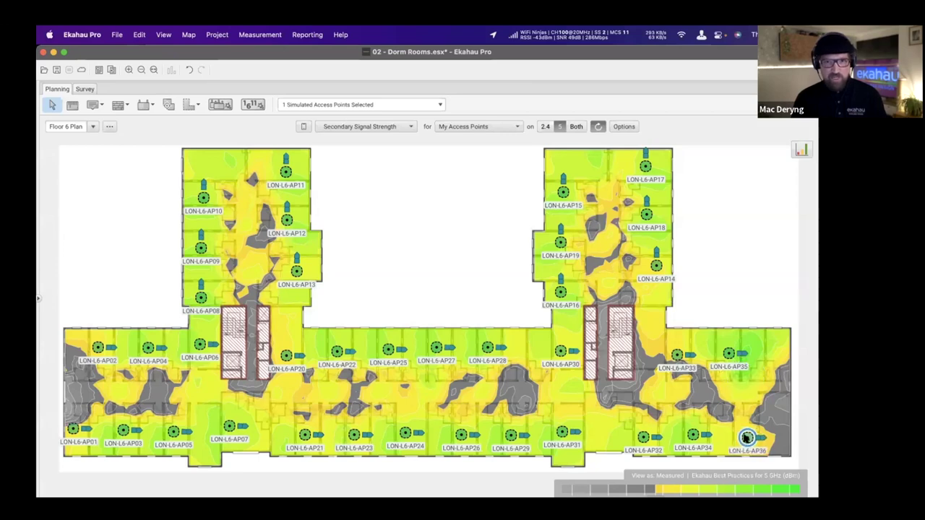
{"action": "left_click", "coordinate": [744, 436]}
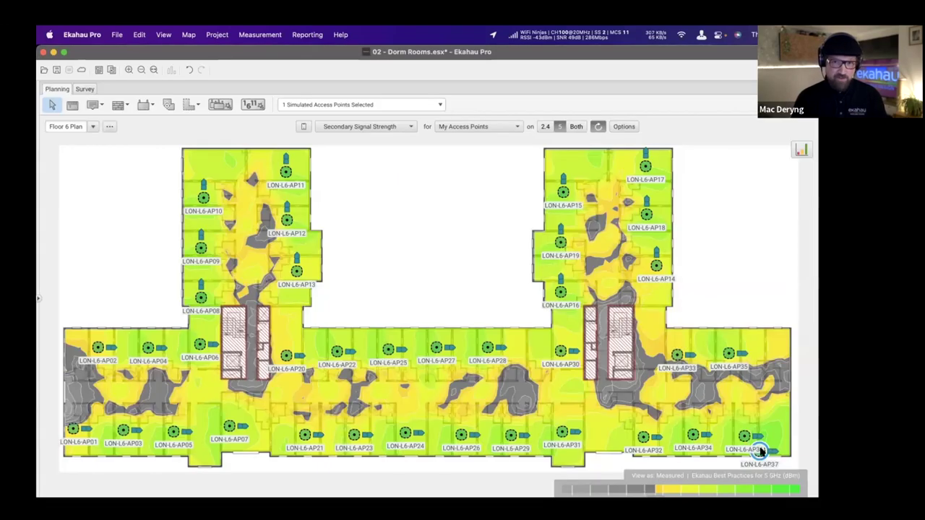
{"action": "left_click", "coordinate": [776, 351]}
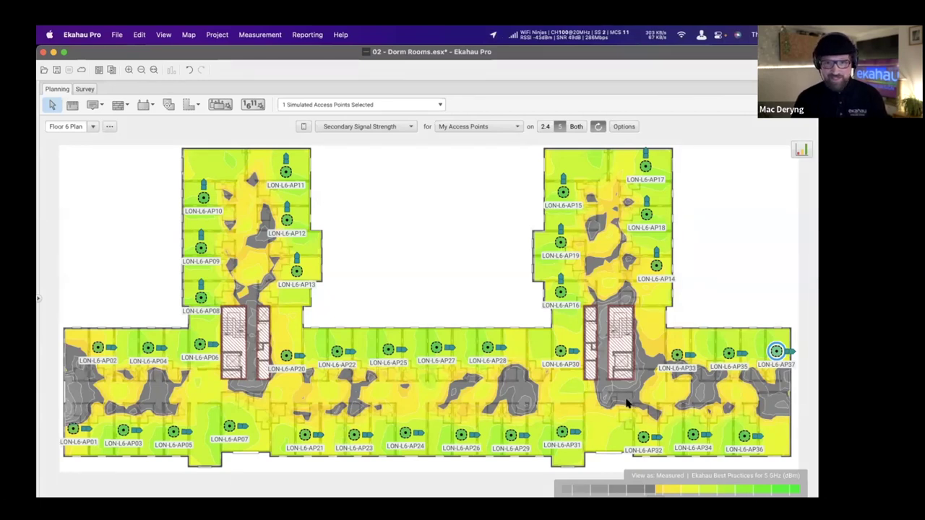
{"action": "mouse_move", "coordinate": [625, 403]}
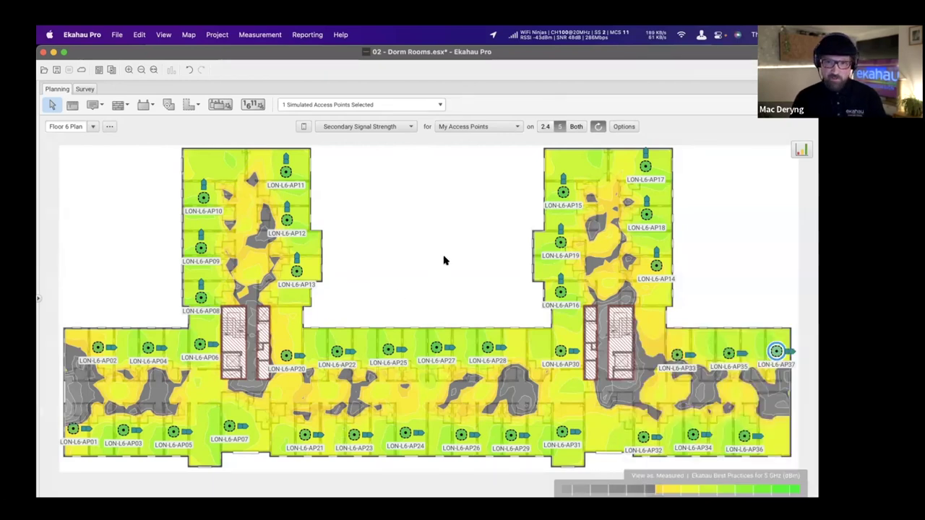
{"action": "scroll", "coordinate": [445, 256], "scroll_direction": "up", "scroll_amount": 1}
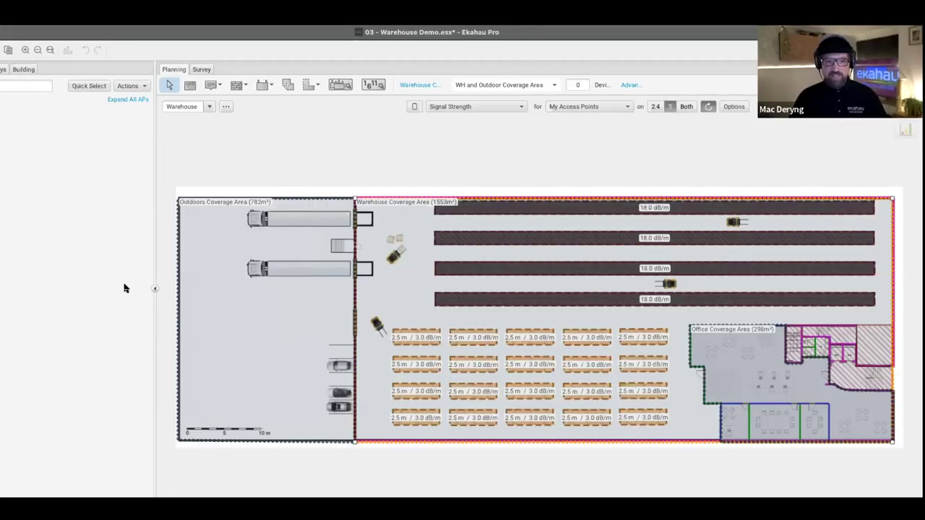
Step: In the 03 - Warehouse Demo project, hide the access point list and review the Office Coverage Area's coverage profile criteria
{"action": "left_click", "coordinate": [154, 289]}
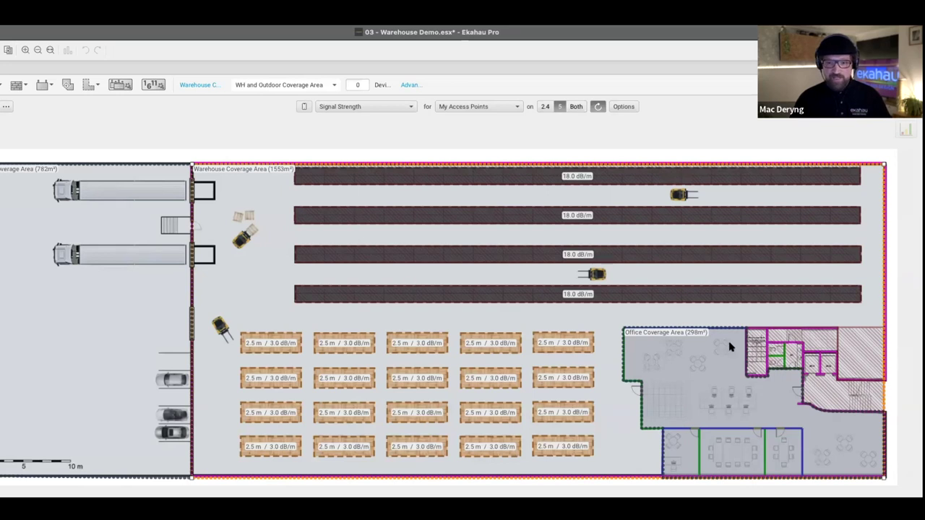
{"action": "left_click", "coordinate": [662, 339]}
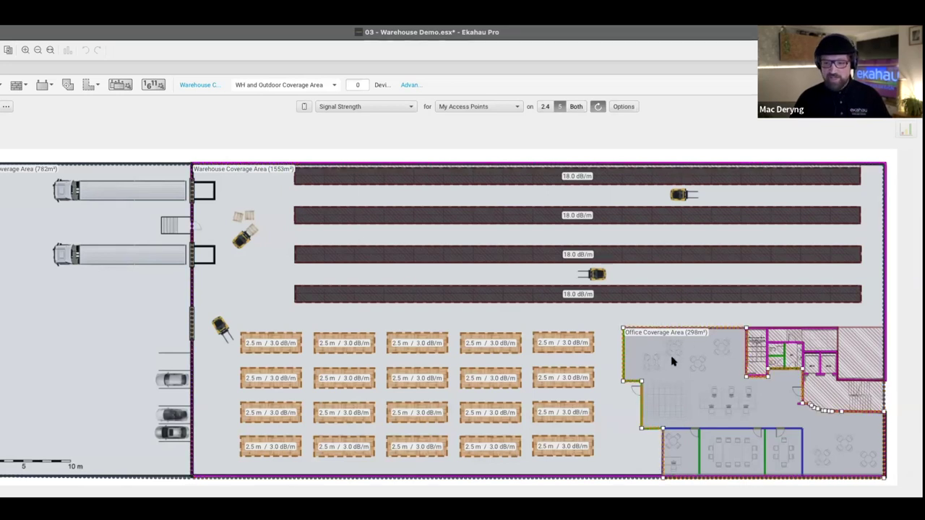
{"action": "double_click", "coordinate": [672, 362]}
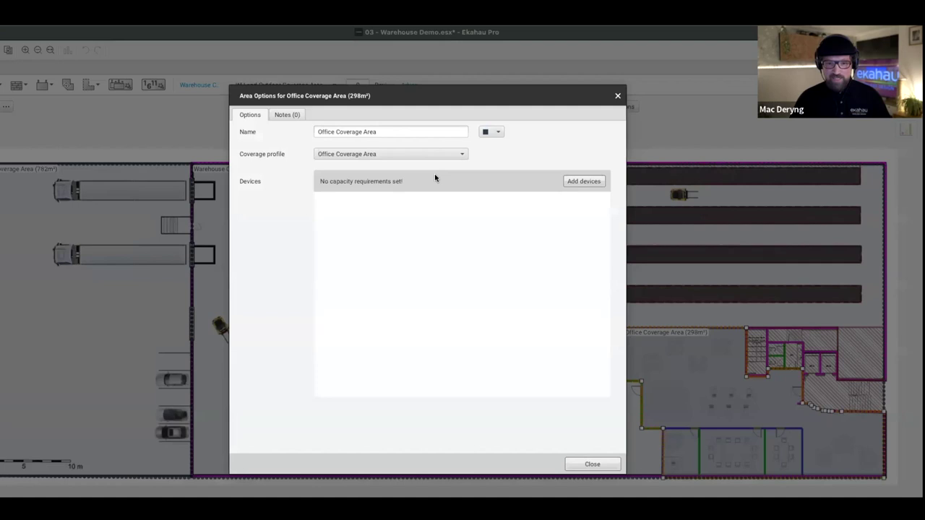
{"action": "left_click", "coordinate": [368, 154]}
{"action": "scroll", "coordinate": [433, 260], "scroll_direction": "down", "scroll_amount": 2}
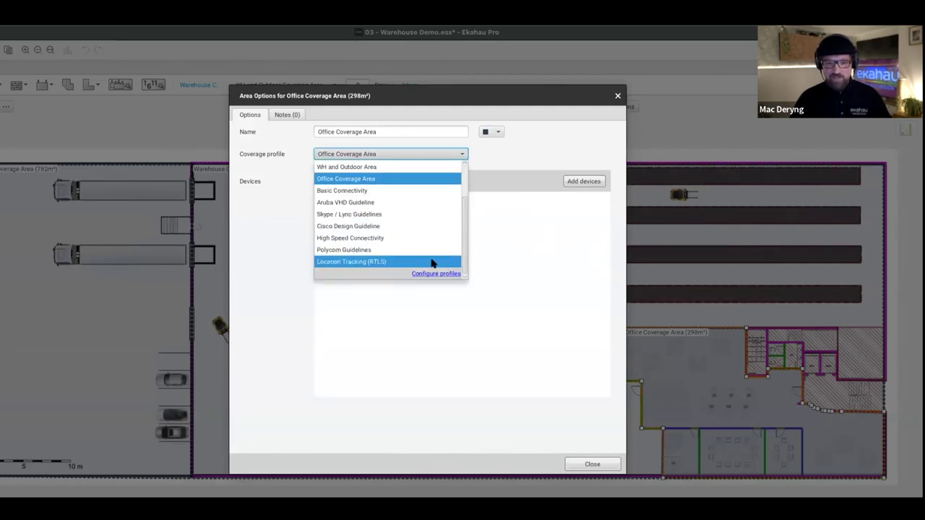
{"action": "left_click", "coordinate": [437, 273]}
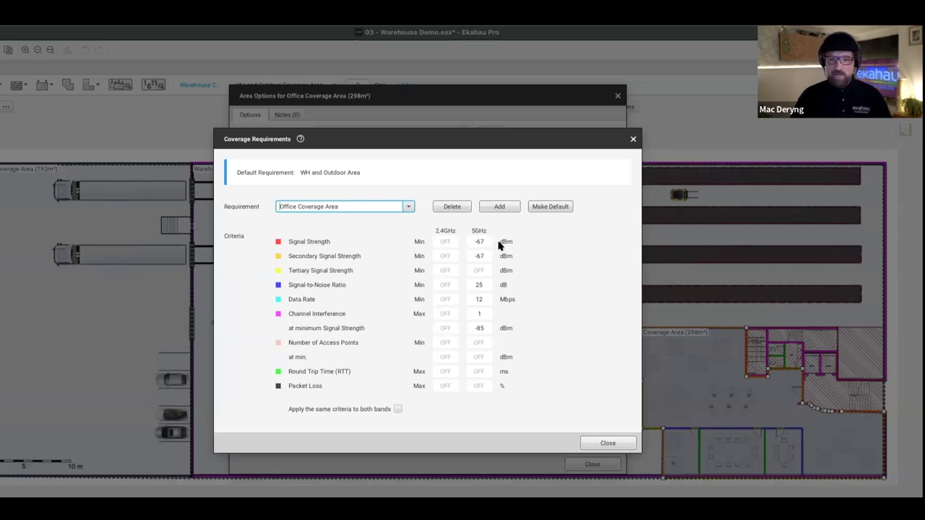
{"action": "left_click", "coordinate": [633, 139]}
{"action": "left_click", "coordinate": [618, 96]}
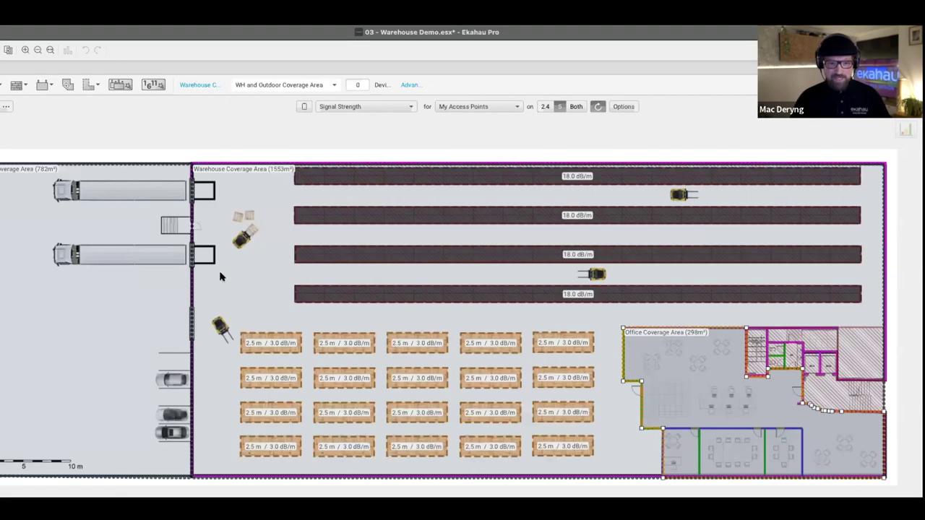
Step: Review the WH and Outdoor Area profile criteria through the Outdoors Coverage Area's options
{"action": "left_click", "coordinate": [26, 301]}
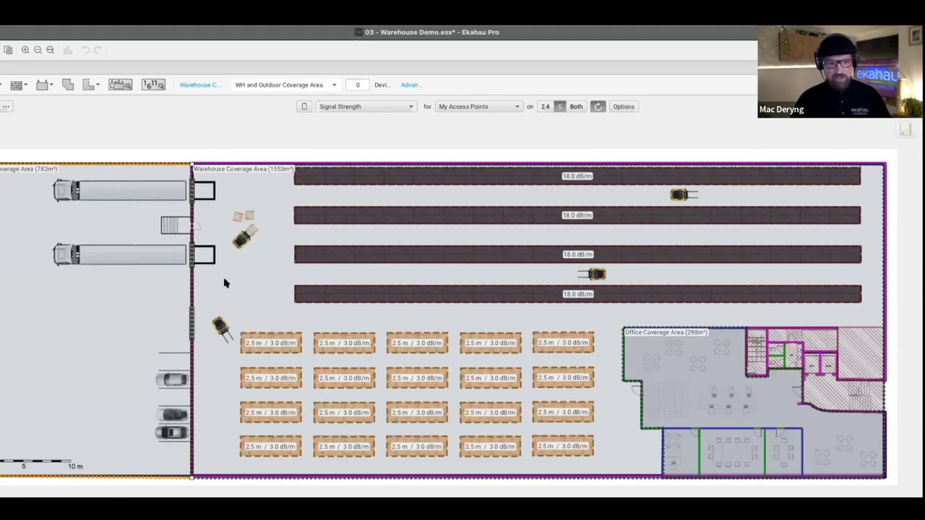
{"action": "right_click", "coordinate": [146, 303]}
{"action": "left_click", "coordinate": [164, 309]}
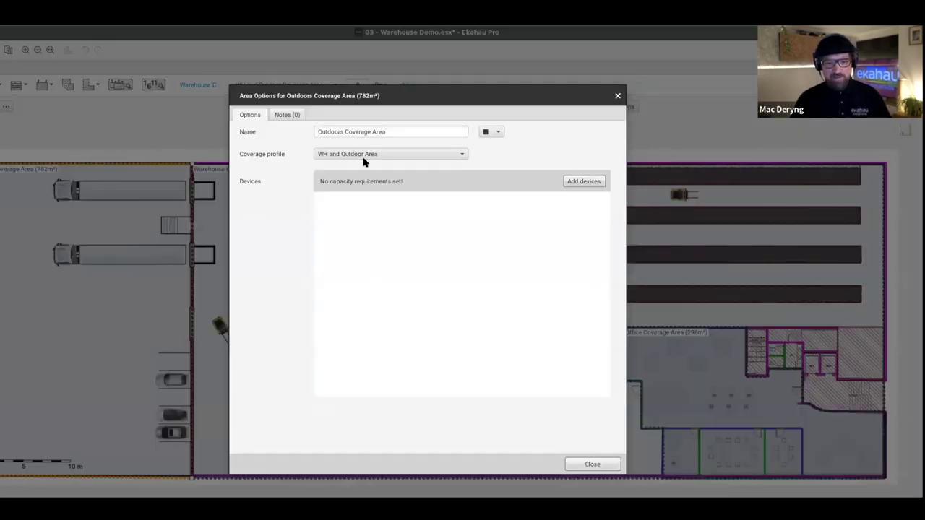
{"action": "left_click", "coordinate": [454, 155]}
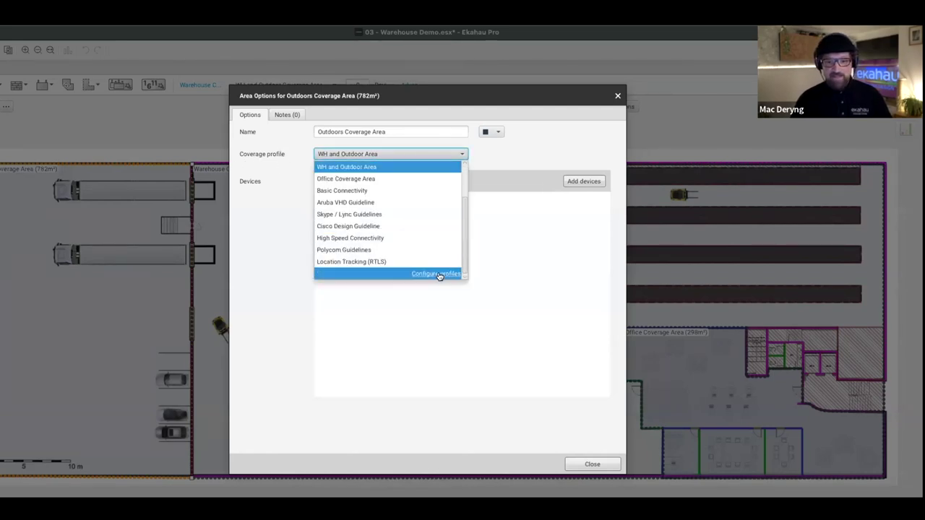
{"action": "left_click", "coordinate": [444, 273]}
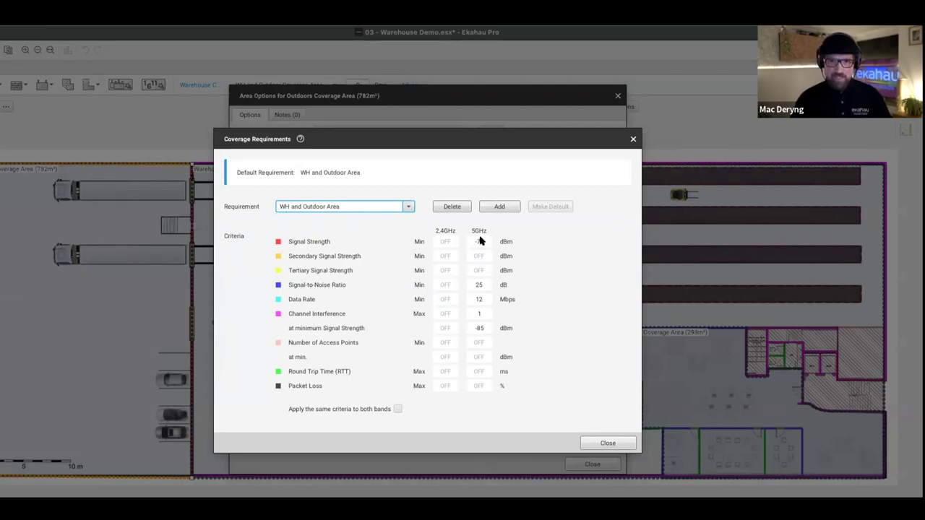
{"action": "left_click", "coordinate": [606, 444]}
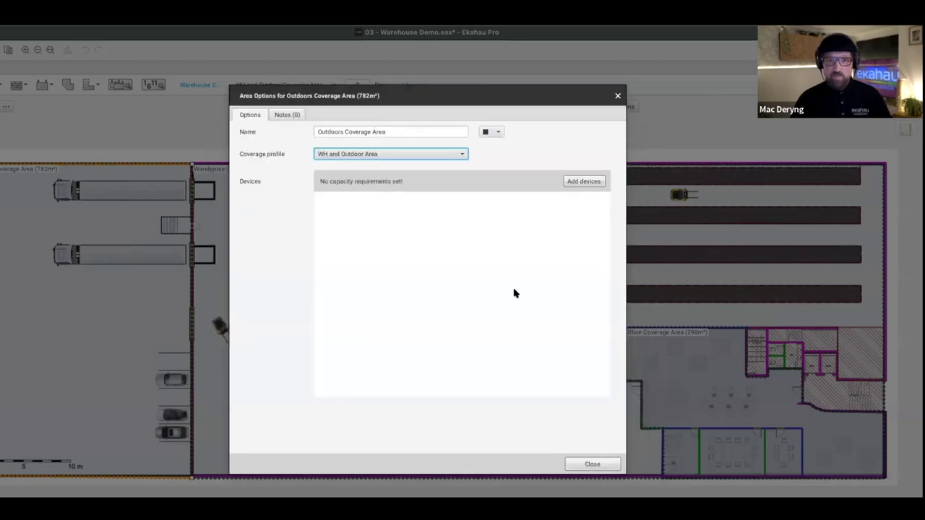
{"action": "key", "text": "Escape"}
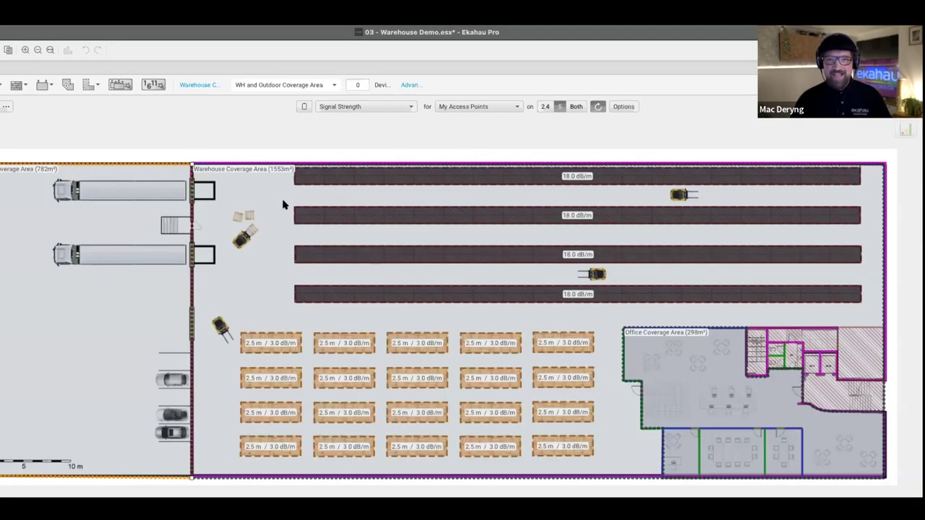
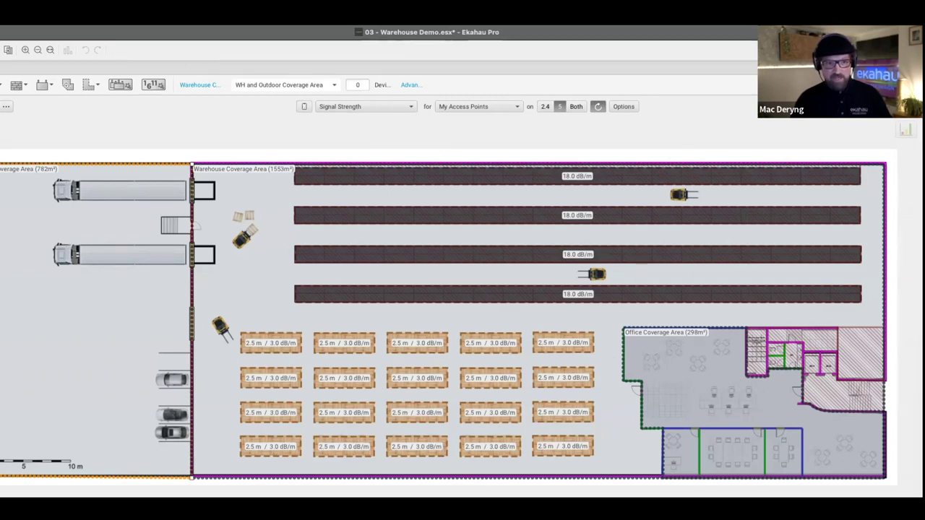
Step: Hide the coverage areas and place a Cisco C9120AXI 2.4GHz + 5GHz access point in the office's large southern meeting room
{"action": "left_click", "coordinate": [50, 14]}
{"action": "left_click", "coordinate": [108, 211]}
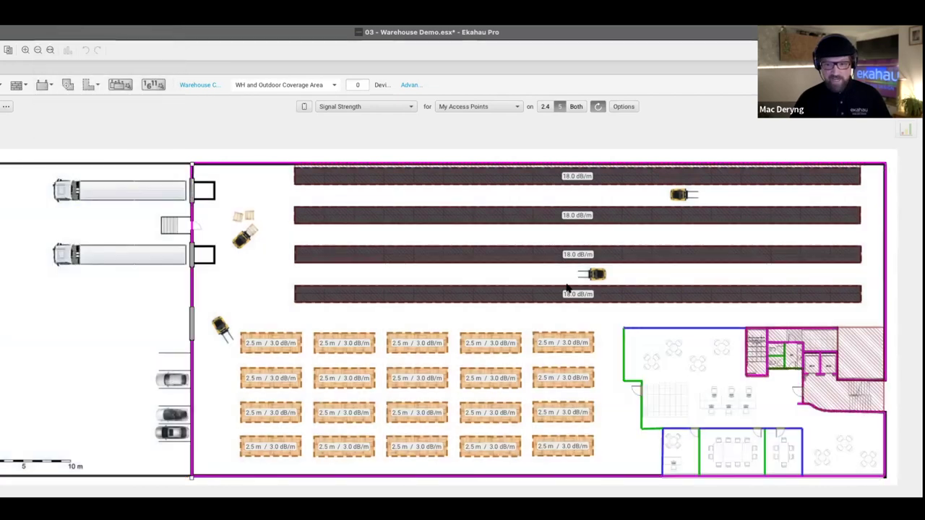
{"action": "left_click", "coordinate": [44, 84]}
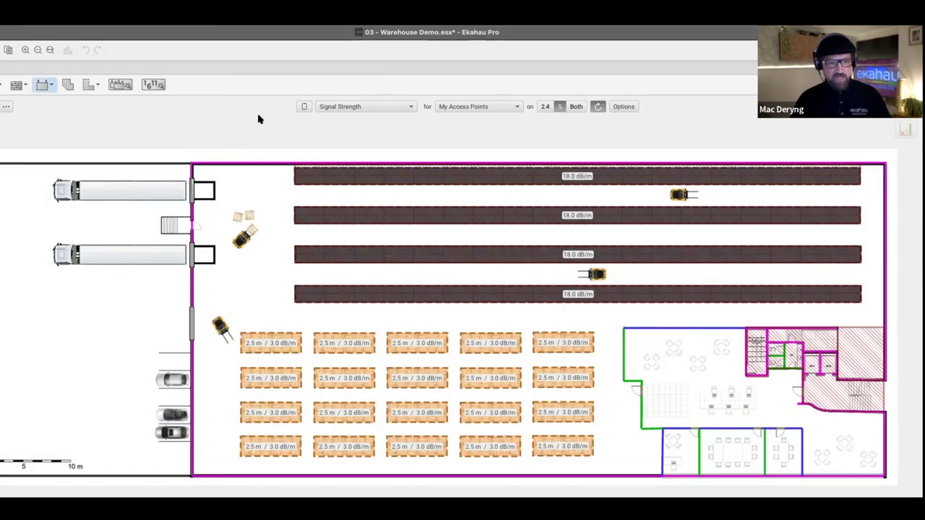
{"action": "left_click", "coordinate": [50, 85]}
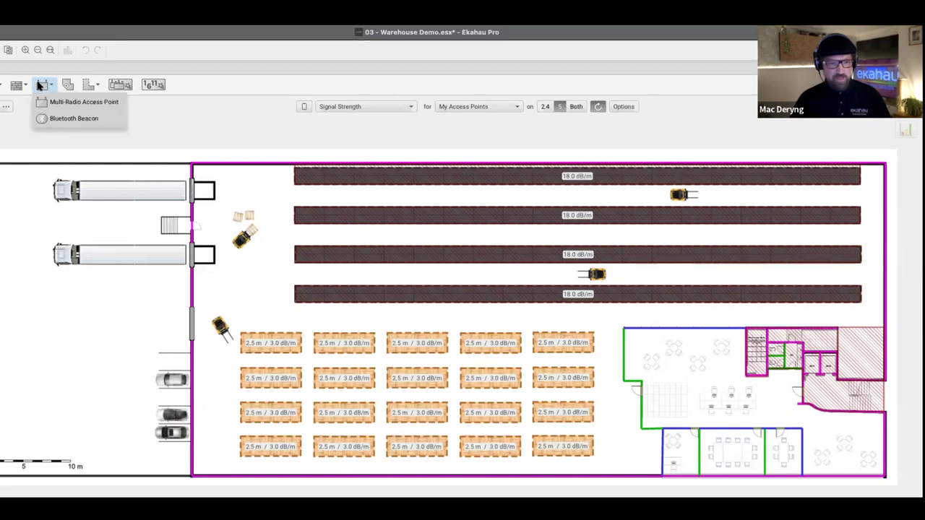
{"action": "left_click", "coordinate": [80, 101]}
{"action": "type", "text": "9120"}
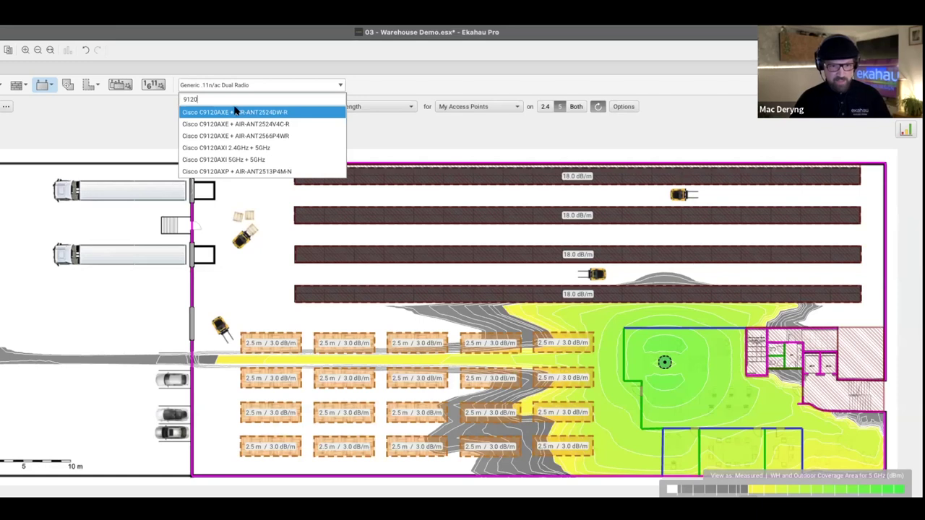
{"action": "left_click", "coordinate": [237, 149]}
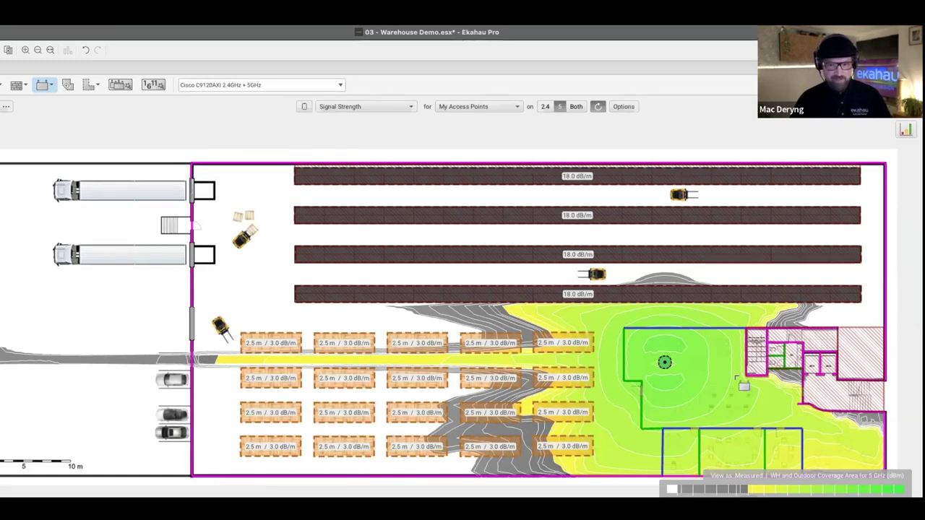
{"action": "left_click", "coordinate": [731, 452]}
Step: Delete the generic access point from the open-plan office area
{"action": "left_click", "coordinate": [664, 363]}
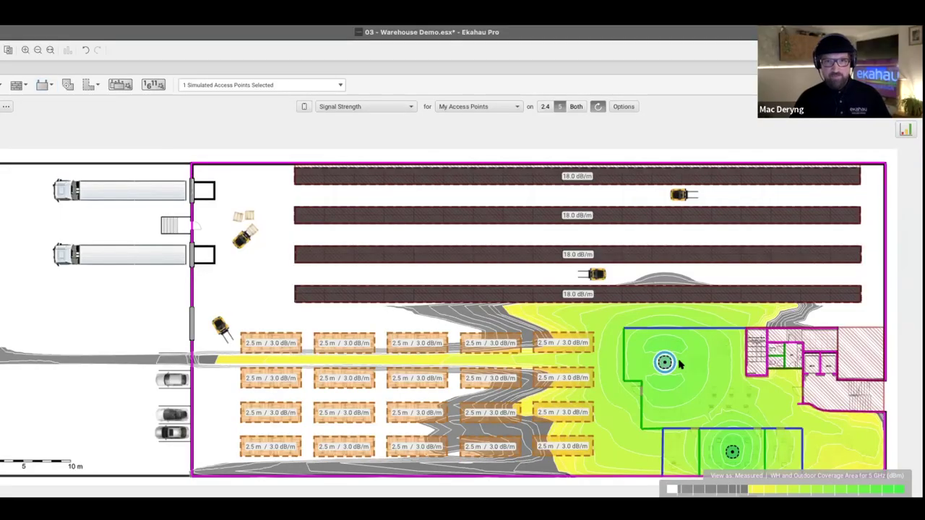
{"action": "mouse_move", "coordinate": [679, 364]}
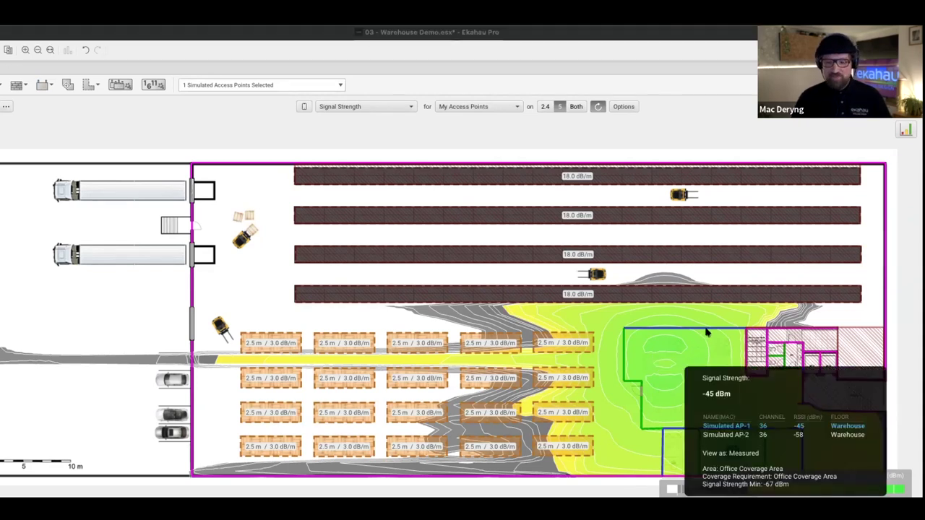
{"action": "key", "text": "Delete"}
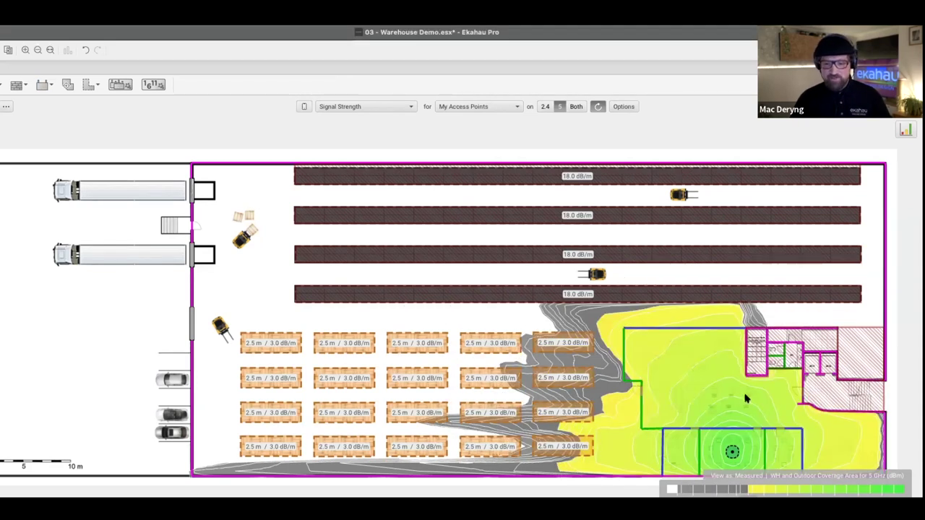
Step: Select the meeting room access point and switch the Tx power unit in the preferences to dBm
{"action": "left_click", "coordinate": [733, 452]}
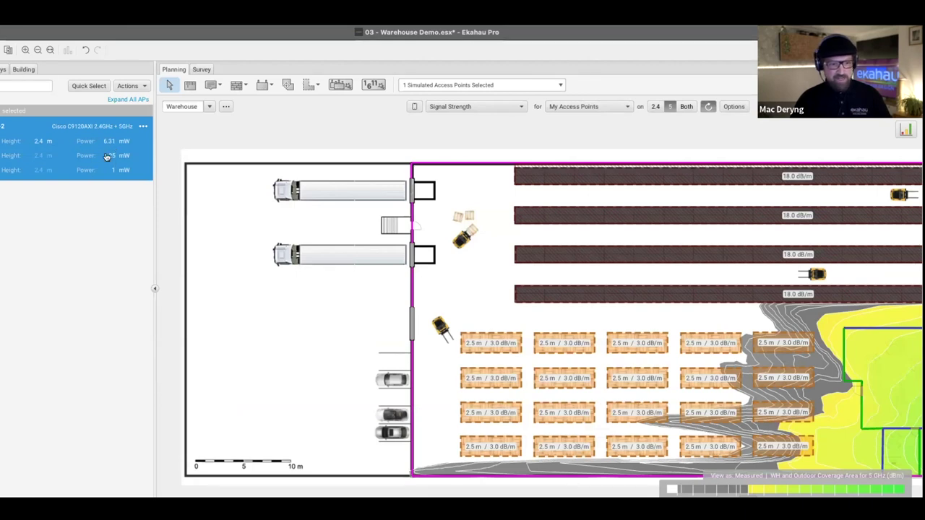
{"action": "left_click", "coordinate": [8, 49]}
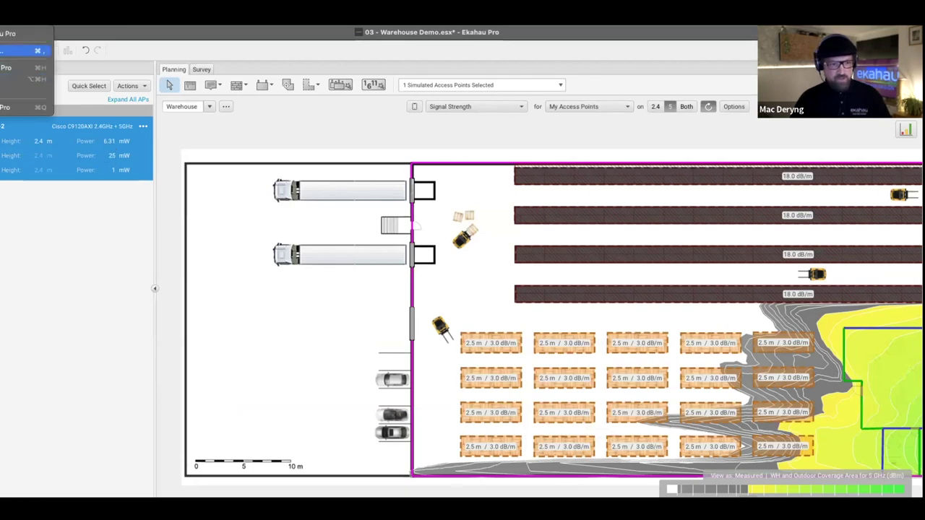
{"action": "left_click", "coordinate": [29, 79]}
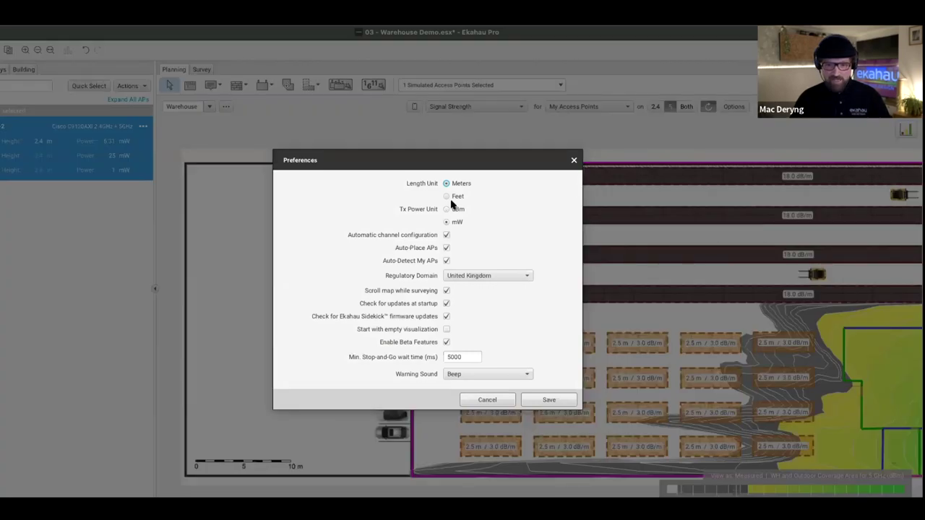
{"action": "left_click", "coordinate": [445, 208]}
{"action": "left_click", "coordinate": [558, 400]}
Step: Copy the meeting room access point into the southeastern office room and into the open-plan office area to the northwest
{"action": "scroll", "coordinate": [628, 313], "scroll_direction": "right", "scroll_amount": 5}
{"action": "scroll", "coordinate": [628, 313], "scroll_direction": "down", "scroll_amount": 1}
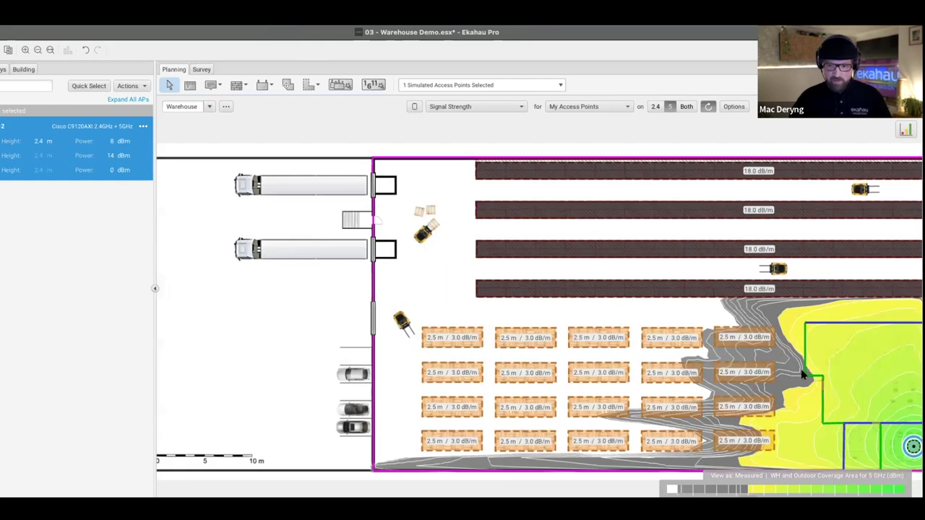
{"action": "scroll", "coordinate": [708, 351], "scroll_direction": "right", "scroll_amount": 3}
{"action": "scroll", "coordinate": [707, 351], "scroll_direction": "down", "scroll_amount": 2}
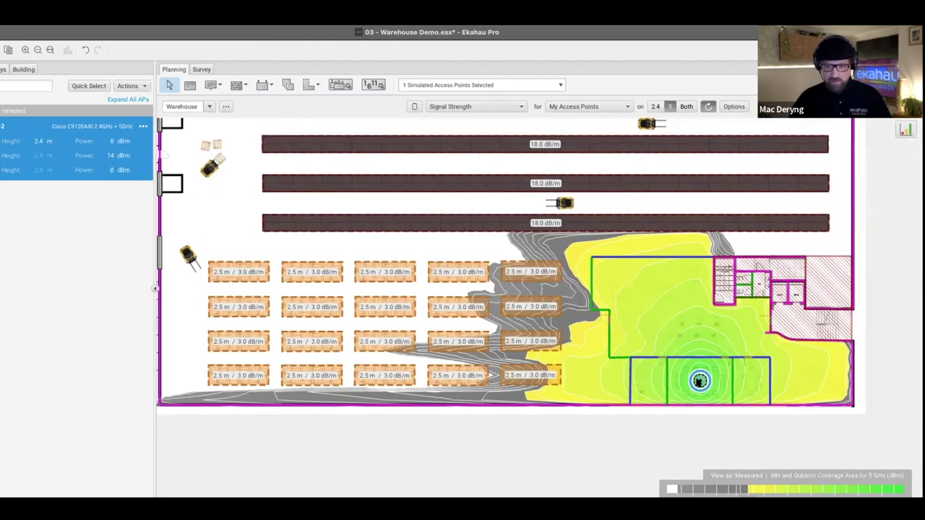
{"action": "key", "text": "ctrl+c"}
{"action": "key", "text": "ctrl+v"}
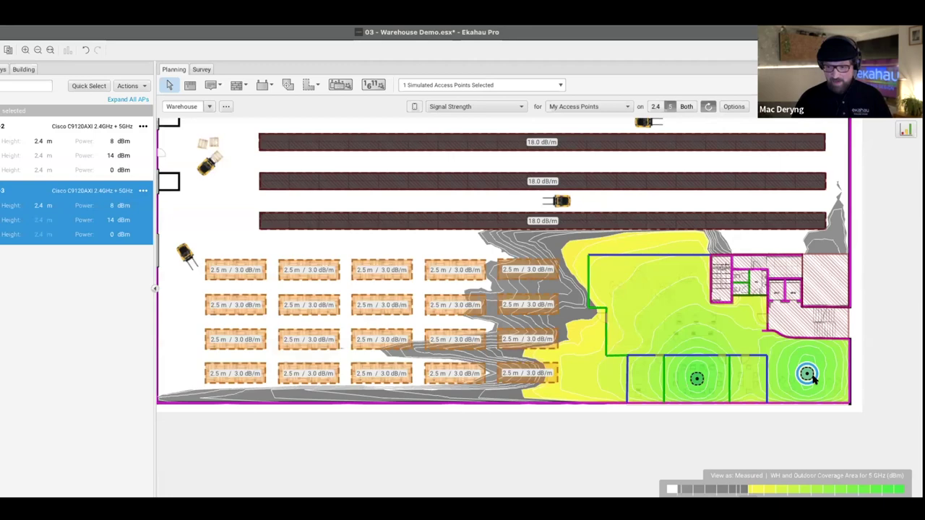
{"action": "key", "text": "ctrl+v"}
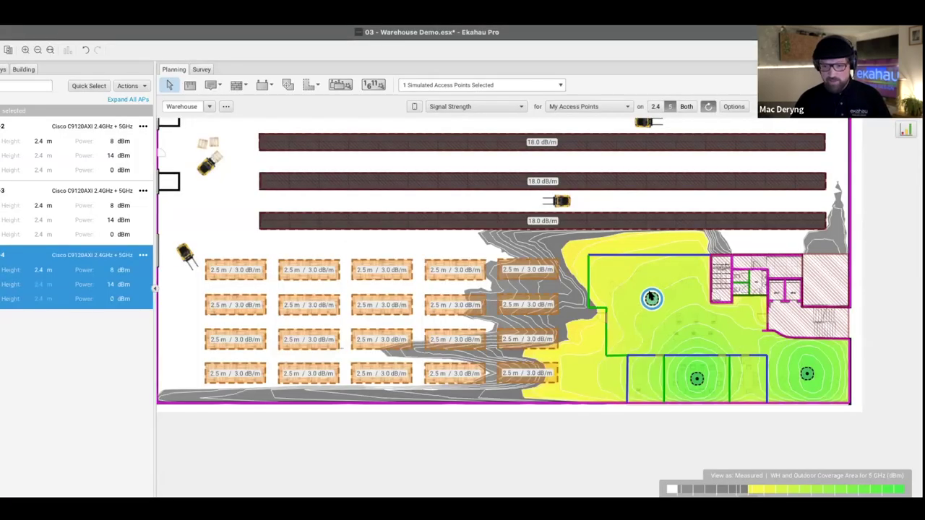
{"action": "left_click", "coordinate": [651, 298]}
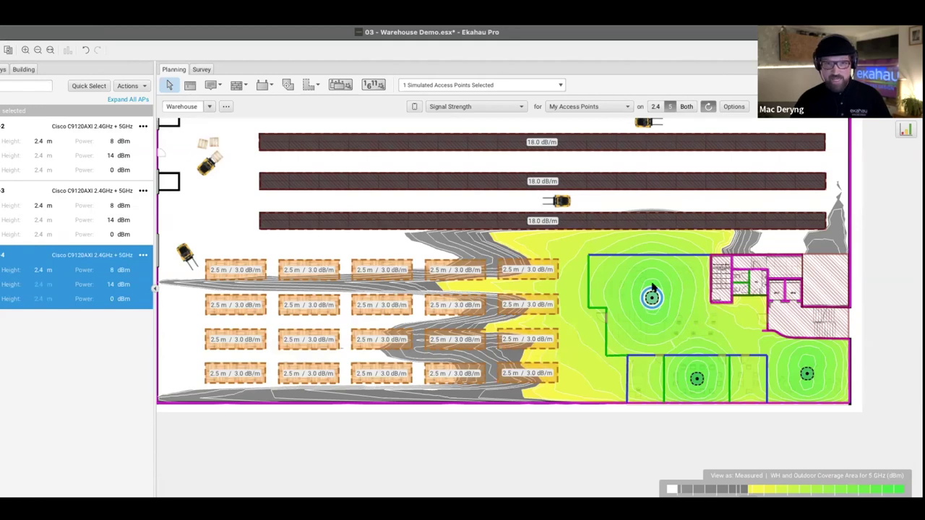
{"action": "left_click", "coordinate": [474, 107]}
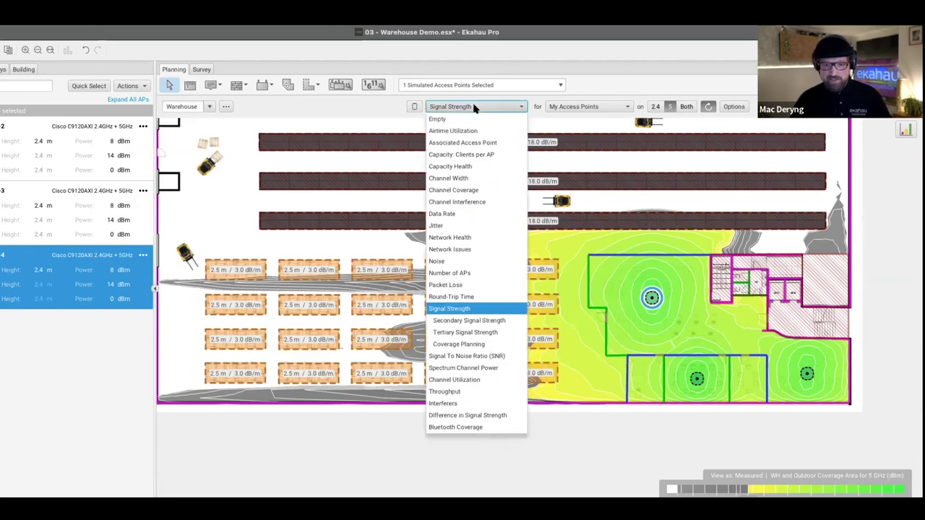
{"action": "left_click", "coordinate": [474, 107]}
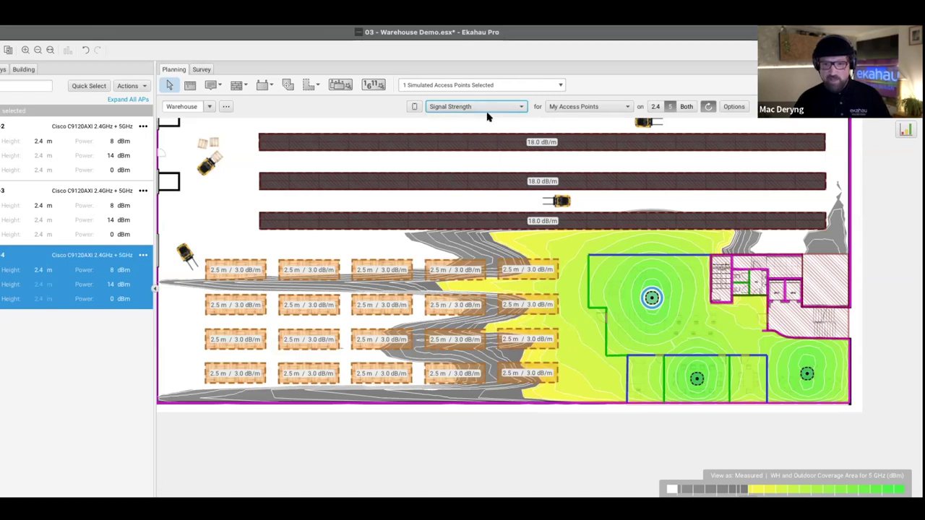
Step: Search the access point models for 2513 and choose Cisco C9120AXP + AIR-ANT2513P4M-N
{"action": "scroll", "coordinate": [538, 271], "scroll_direction": "up", "scroll_amount": 1}
{"action": "scroll", "coordinate": [539, 270], "scroll_direction": "left", "scroll_amount": 1}
{"action": "scroll", "coordinate": [536, 273], "scroll_direction": "down", "scroll_amount": 3}
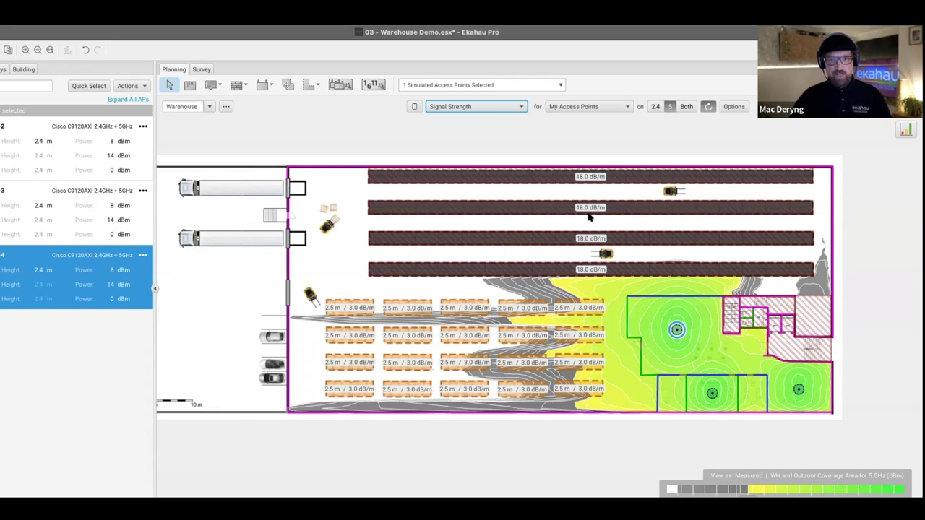
{"action": "left_click", "coordinate": [267, 85]}
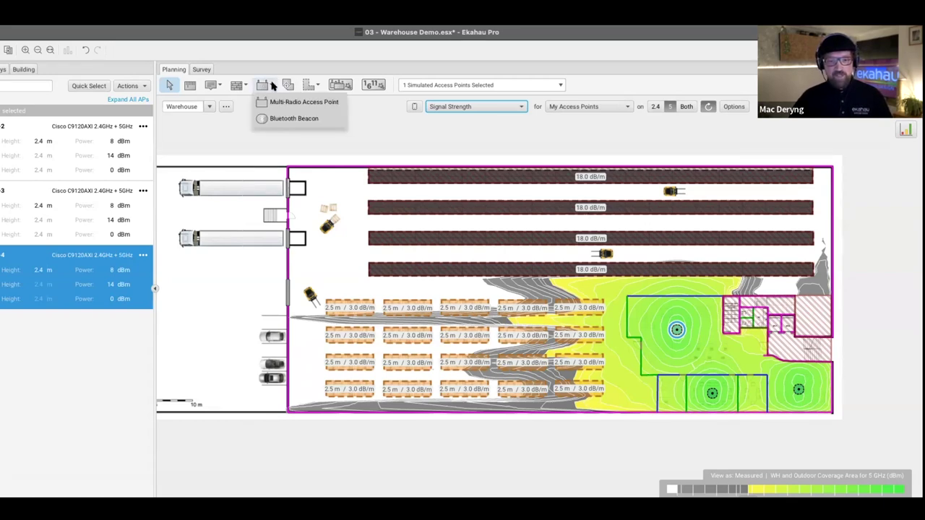
{"action": "left_click", "coordinate": [491, 89]}
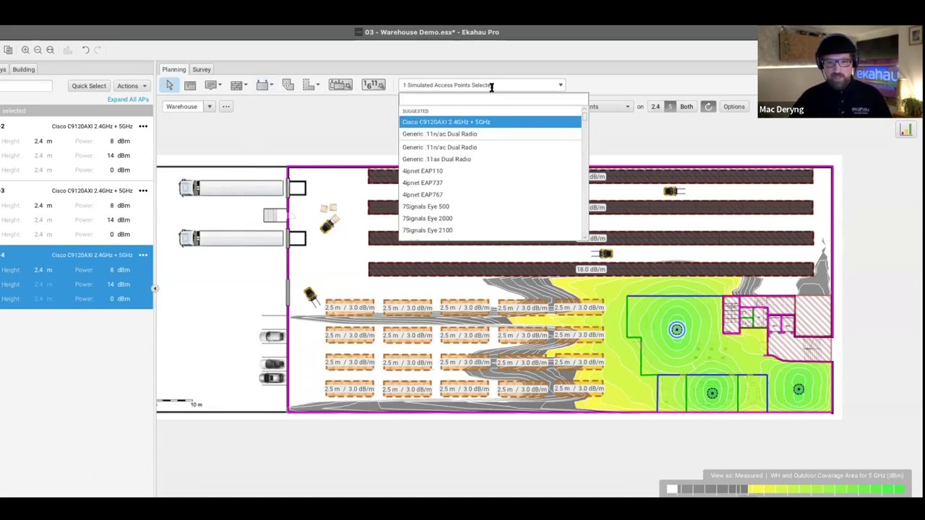
{"action": "key", "text": "Down"}
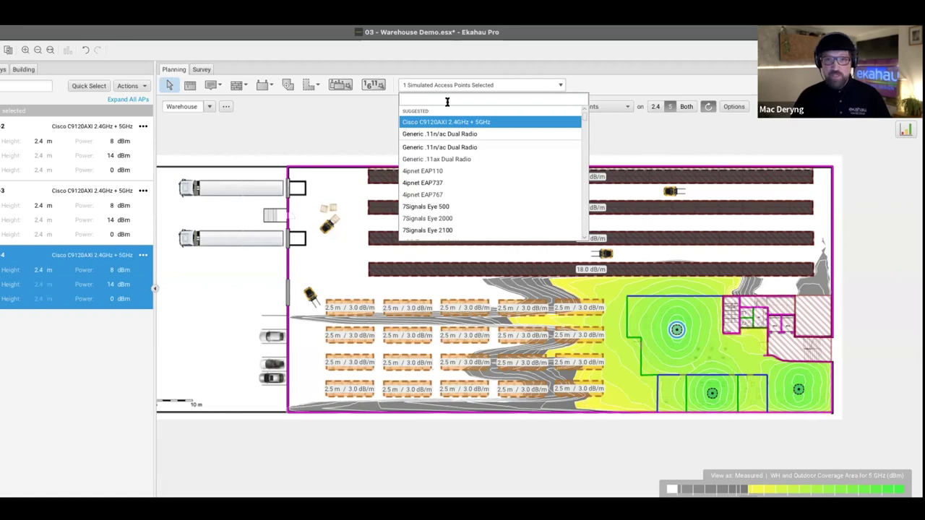
{"action": "type", "text": "215"}
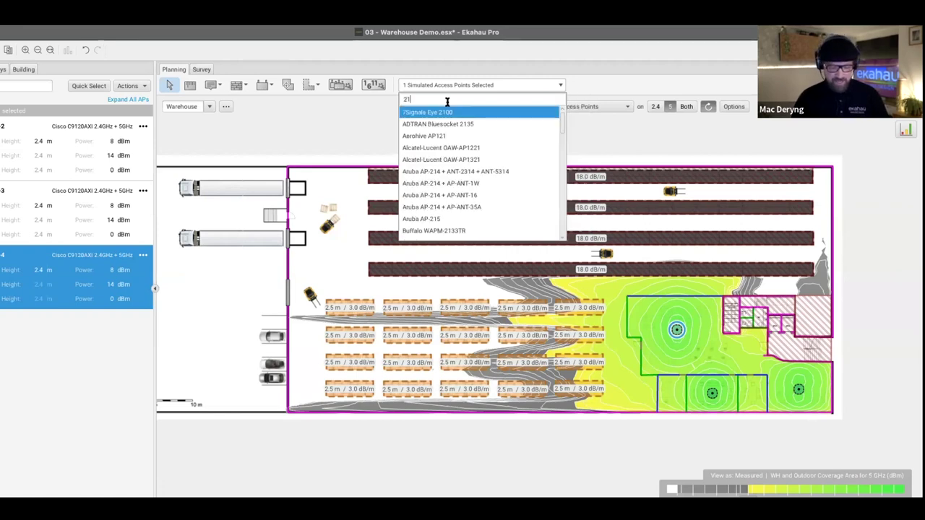
{"action": "key", "text": "BackSpace"}
{"action": "key", "text": "BackSpace"}
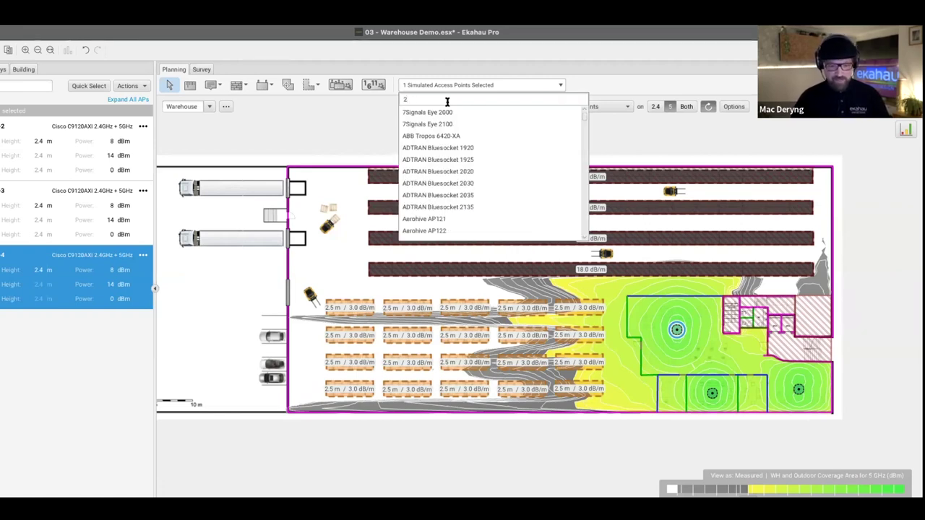
{"action": "type", "text": "513"}
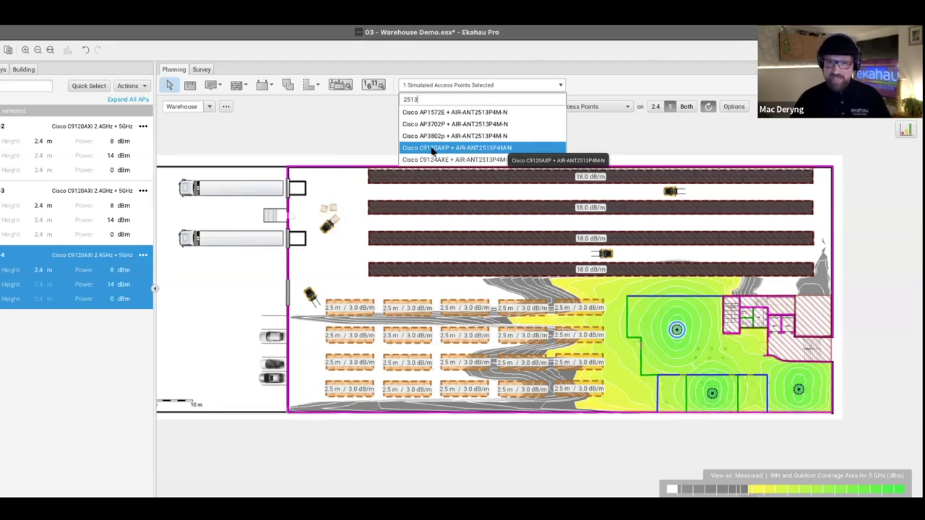
{"action": "left_click", "coordinate": [500, 160]}
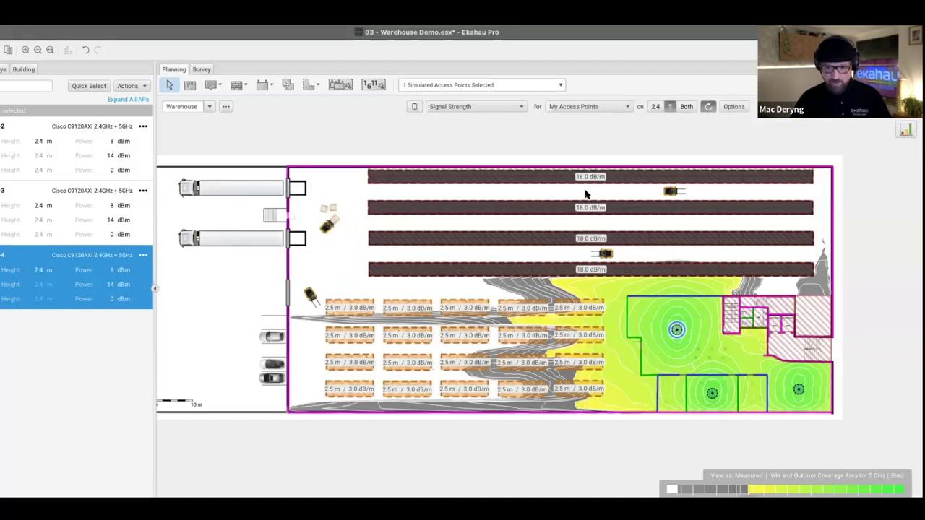
Step: Place the directional access point just west of the northernmost aisle between the warehouse racks
{"action": "left_click", "coordinate": [262, 84]}
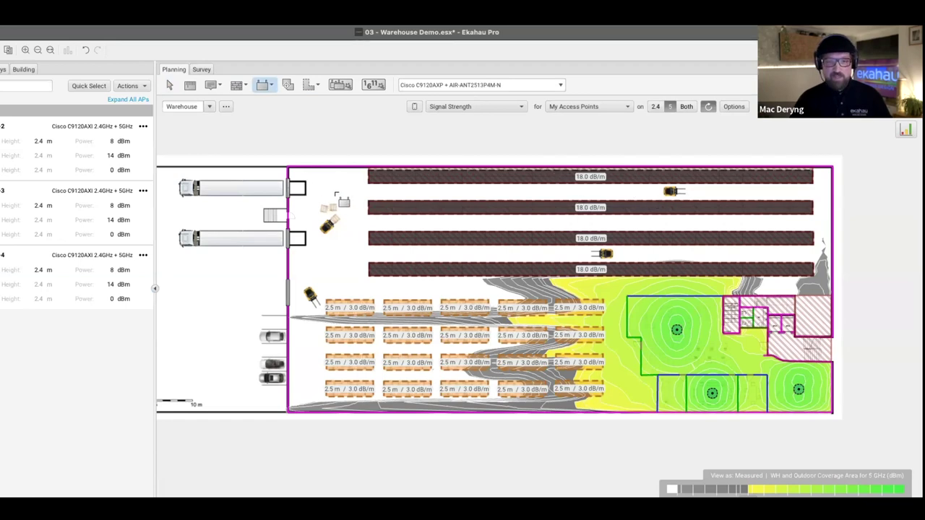
{"action": "left_click", "coordinate": [334, 194]}
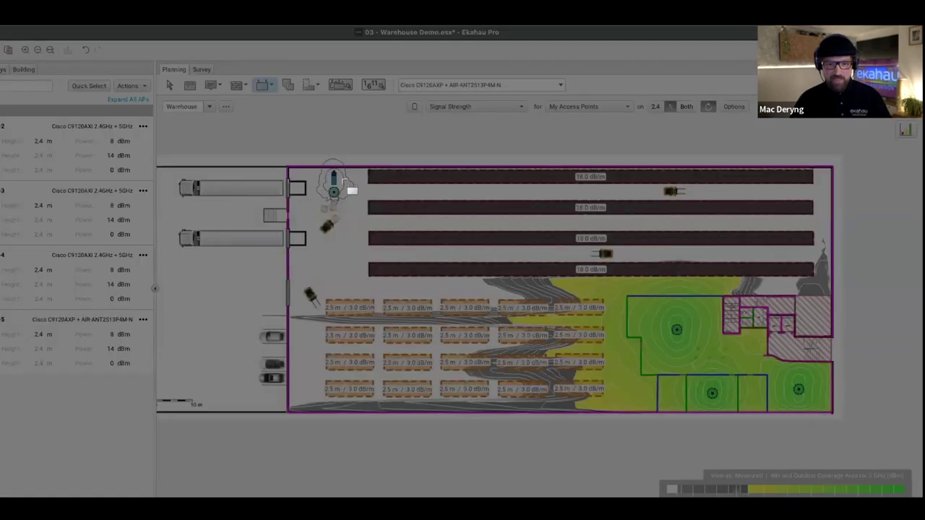
{"action": "left_click", "coordinate": [170, 84]}
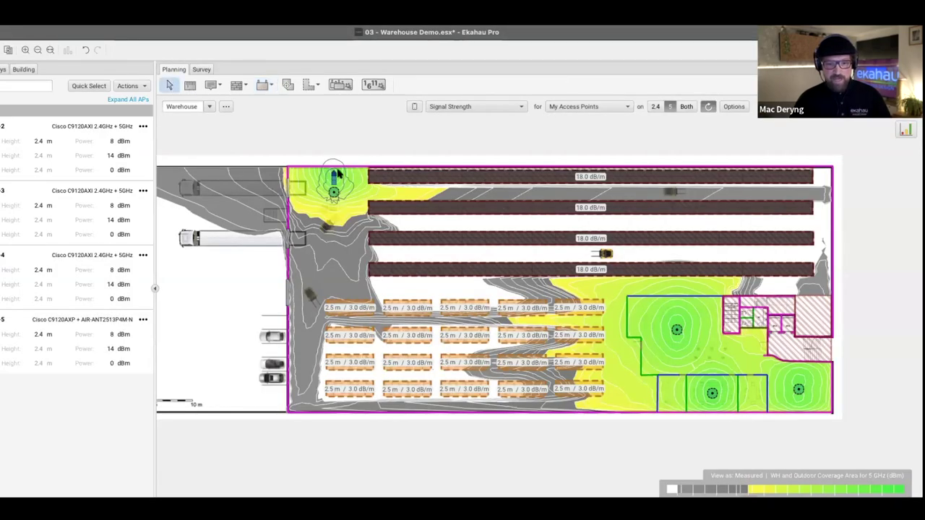
Step: Rotate the directional antenna from north to east so it points straight down the northernmost rack aisle
{"action": "left_click", "coordinate": [405, 180]}
{"action": "left_click", "coordinate": [336, 176]}
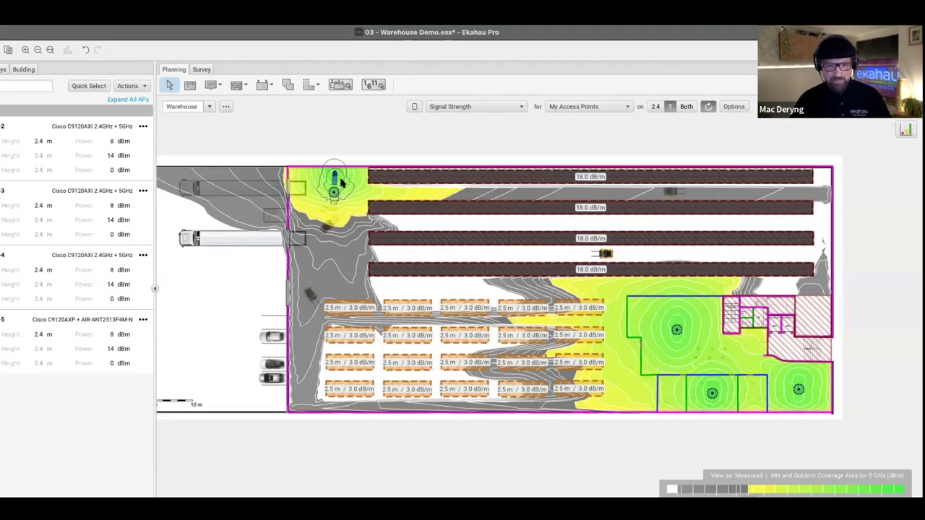
{"action": "left_click_drag", "start_coordinate": [354, 182], "coordinate": [737, 199]}
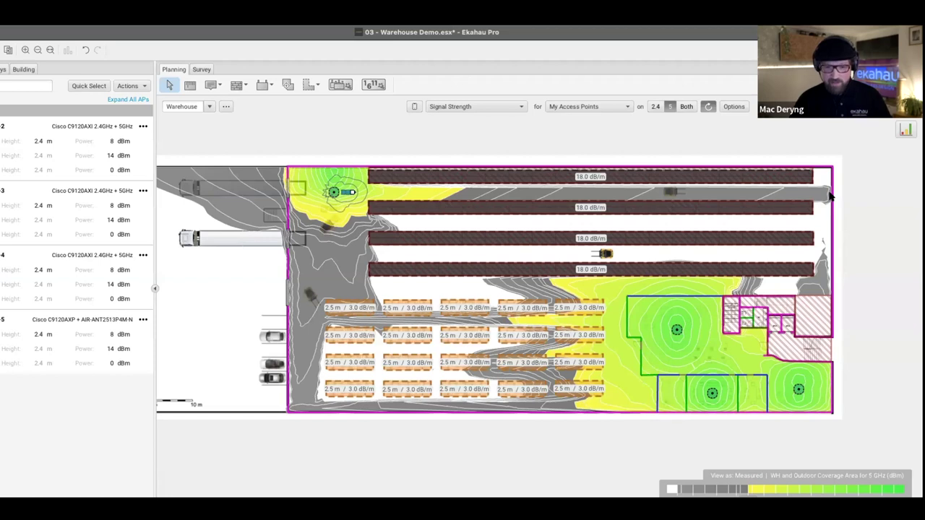
{"action": "left_click_drag", "start_coordinate": [831, 197], "coordinate": [336, 162]}
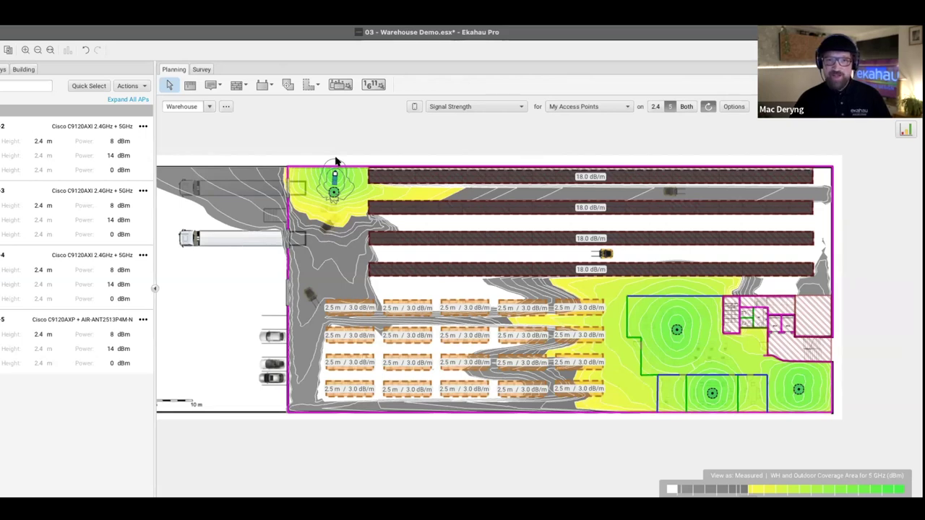
{"action": "left_click_drag", "start_coordinate": [367, 167], "coordinate": [832, 196]}
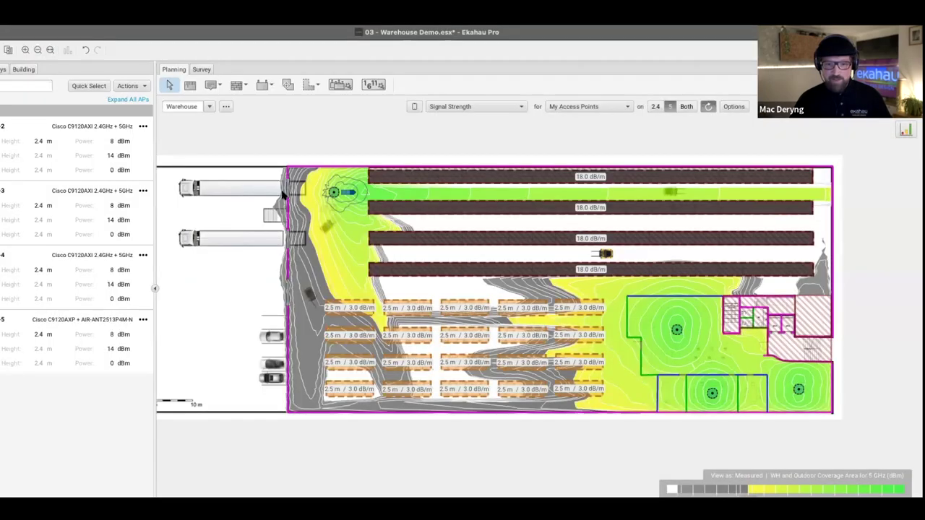
Step: Measure the distance from the directional antenna to the east end of the northernmost rack aisle
{"action": "left_click", "coordinate": [190, 85]}
{"action": "mouse_move", "coordinate": [361, 190]}
{"action": "left_mouse_down"}
{"action": "mouse_move", "coordinate": [705, 187]}
{"action": "mouse_move", "coordinate": [838, 204]}
{"action": "mouse_move", "coordinate": [825, 193]}
{"action": "left_mouse_up"}
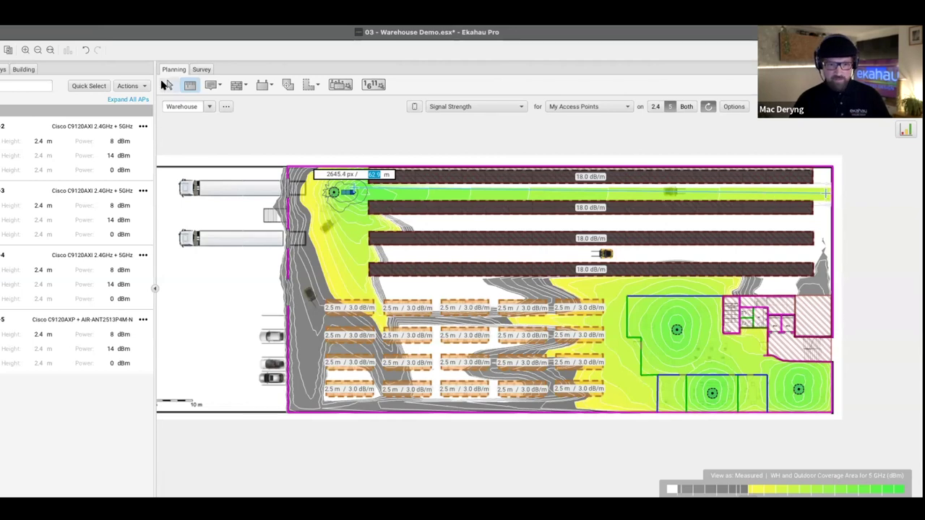
{"action": "left_click", "coordinate": [167, 85]}
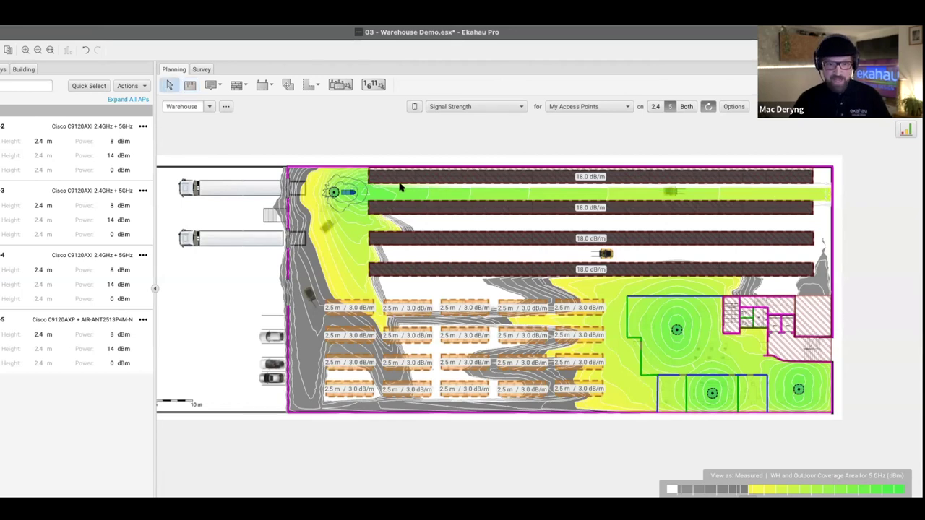
Step: Switch the heatmap to Coverage Planning and place a second east-facing directional access point at the west end of the third rack aisle
{"action": "left_click", "coordinate": [334, 194]}
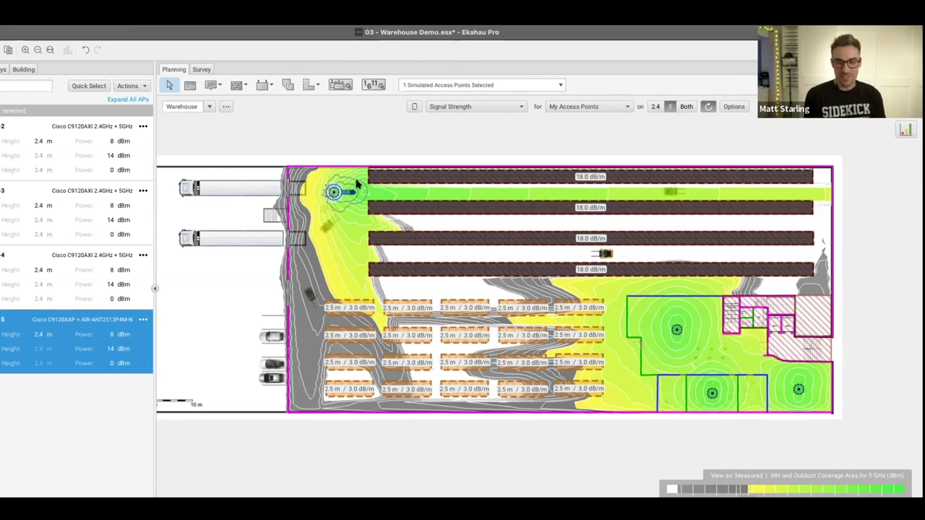
{"action": "left_click", "coordinate": [461, 108]}
{"action": "left_click", "coordinate": [461, 345]}
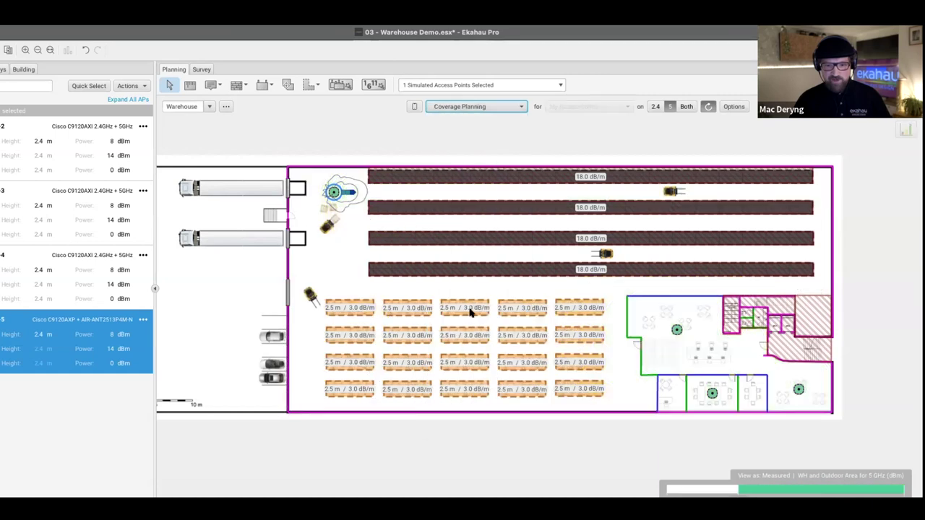
{"action": "left_click_drag", "start_coordinate": [352, 194], "coordinate": [388, 193]}
{"action": "left_click", "coordinate": [263, 85]}
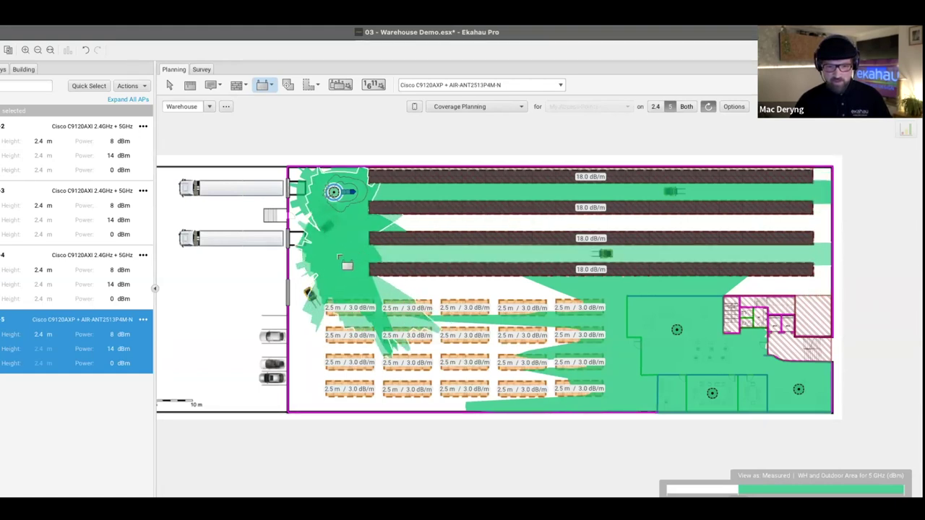
{"action": "left_click", "coordinate": [337, 256]}
{"action": "key", "text": "Escape"}
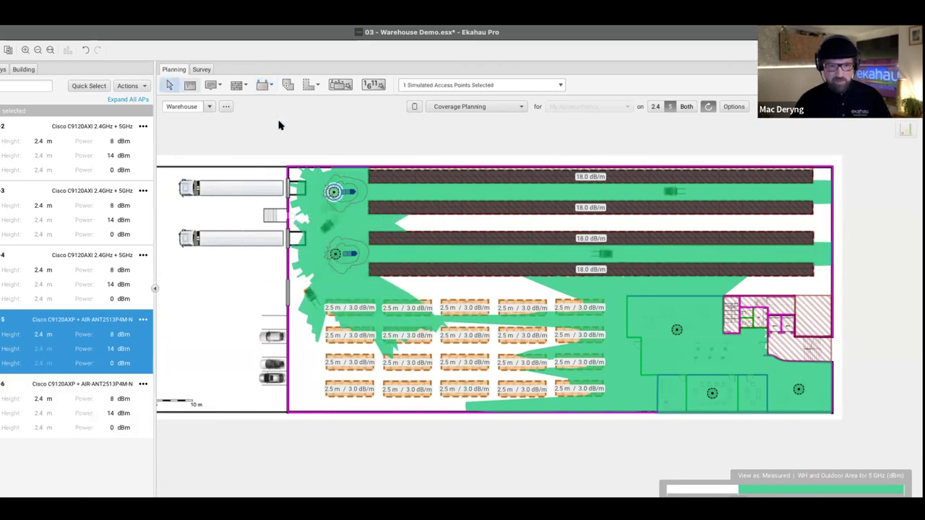
Step: Switch the heatmap back to Signal Strength to view the coverage along the rack aisles
{"action": "left_click", "coordinate": [468, 107]}
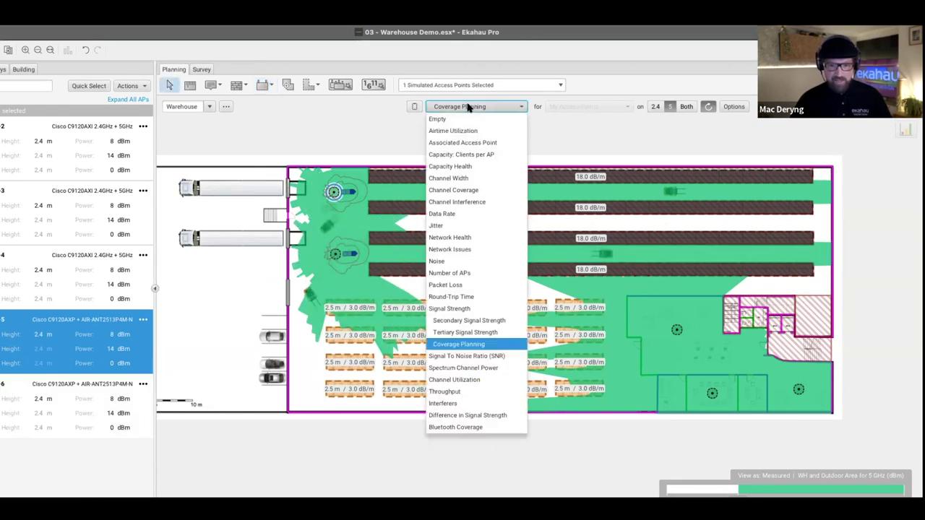
{"action": "left_click", "coordinate": [465, 312]}
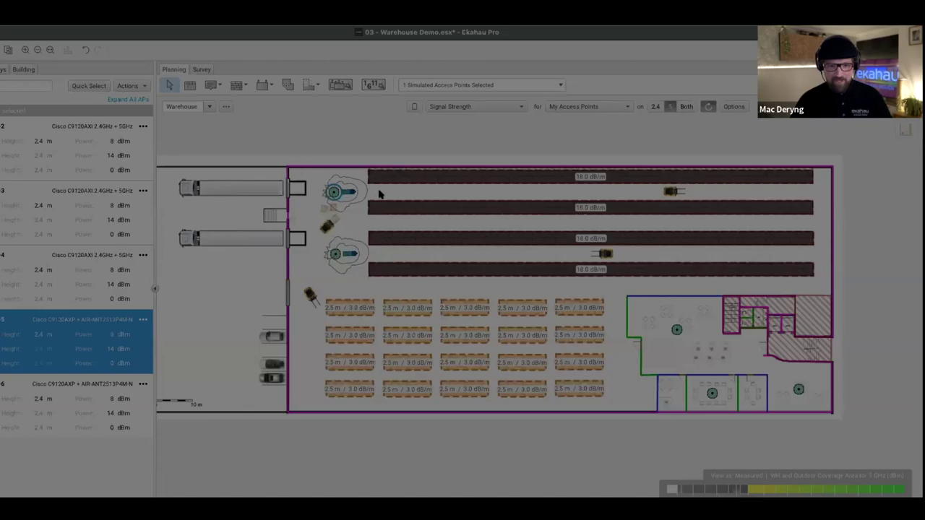
{"action": "left_click", "coordinate": [436, 258]}
{"action": "left_click", "coordinate": [115, 320]}
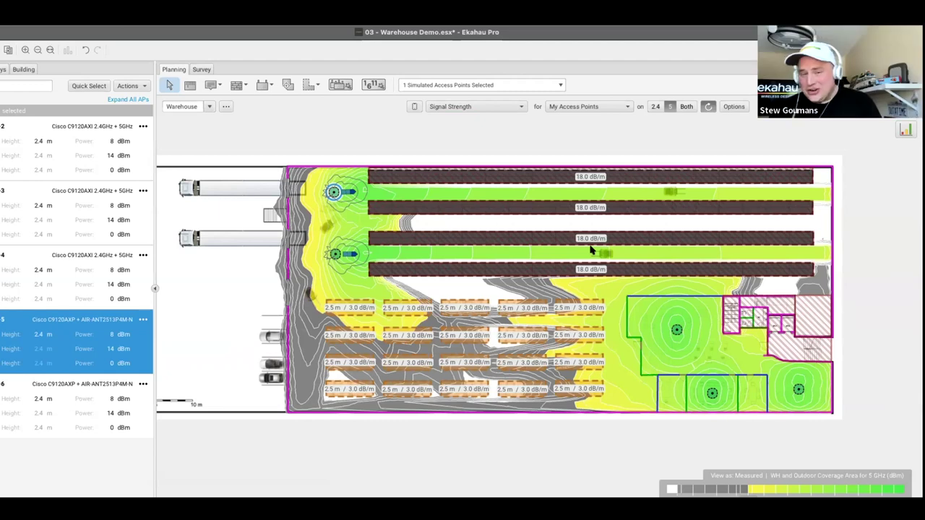
{"action": "mouse_move", "coordinate": [590, 250]}
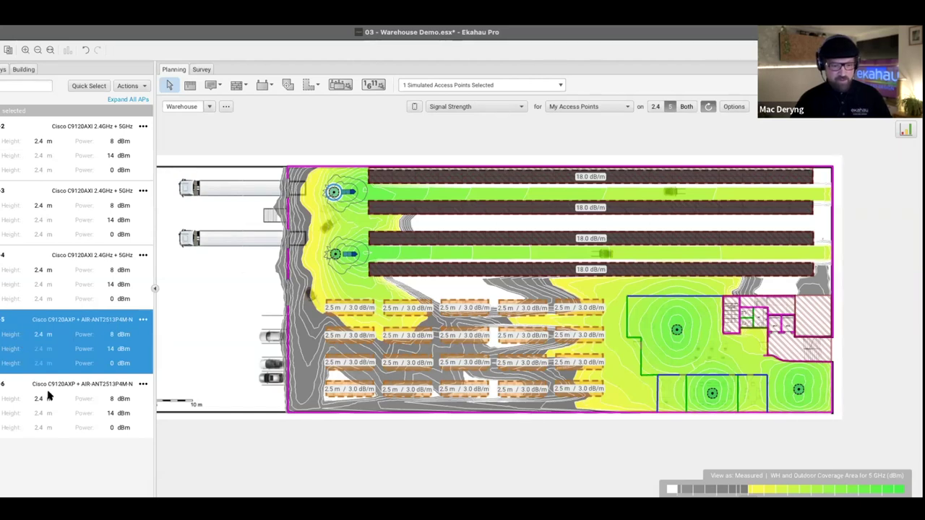
Step: Set the height of both directional access points west of the rack aisles to 7 m
{"action": "left_click", "coordinate": [39, 335]}
{"action": "left_click_drag", "start_coordinate": [38, 340], "coordinate": [66, 335]}
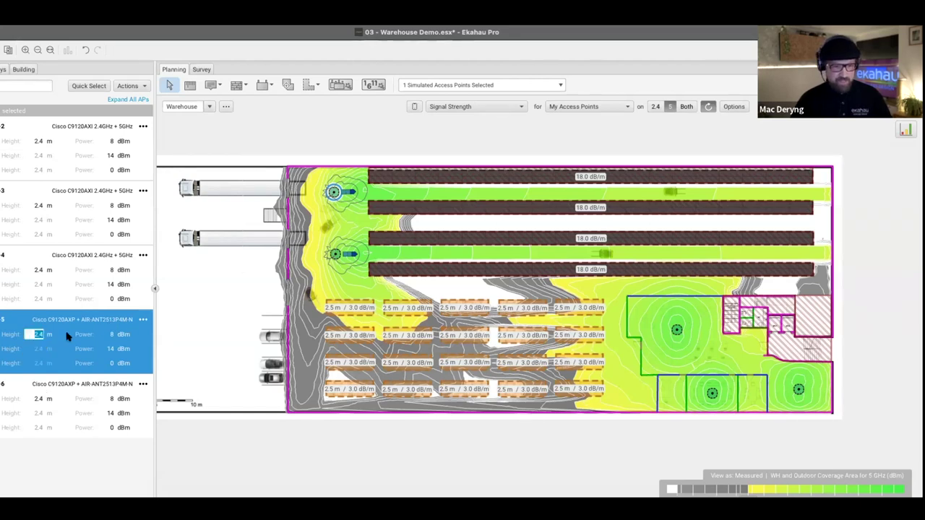
{"action": "type", "text": "7"}
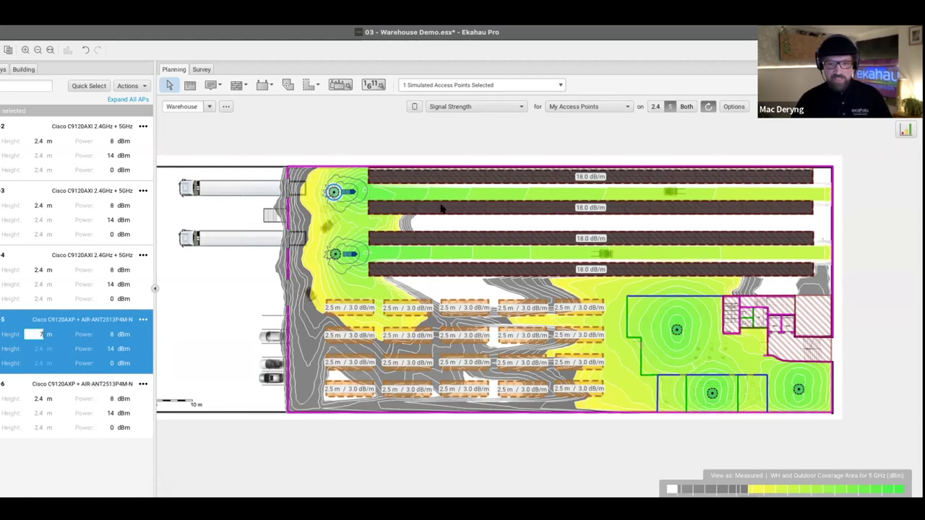
{"action": "left_click", "coordinate": [39, 403]}
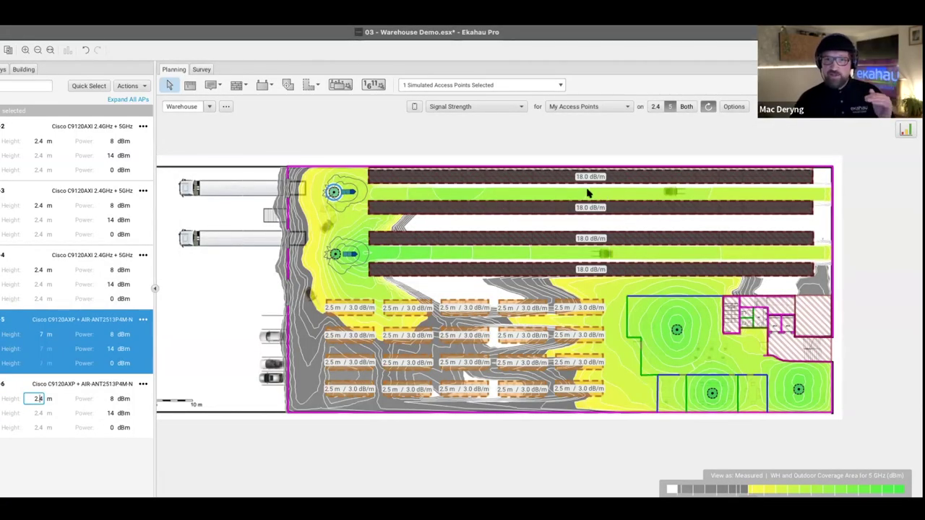
{"action": "left_click", "coordinate": [60, 402]}
{"action": "left_click", "coordinate": [61, 401]}
{"action": "left_click", "coordinate": [62, 401]}
{"action": "type", "text": "7"}
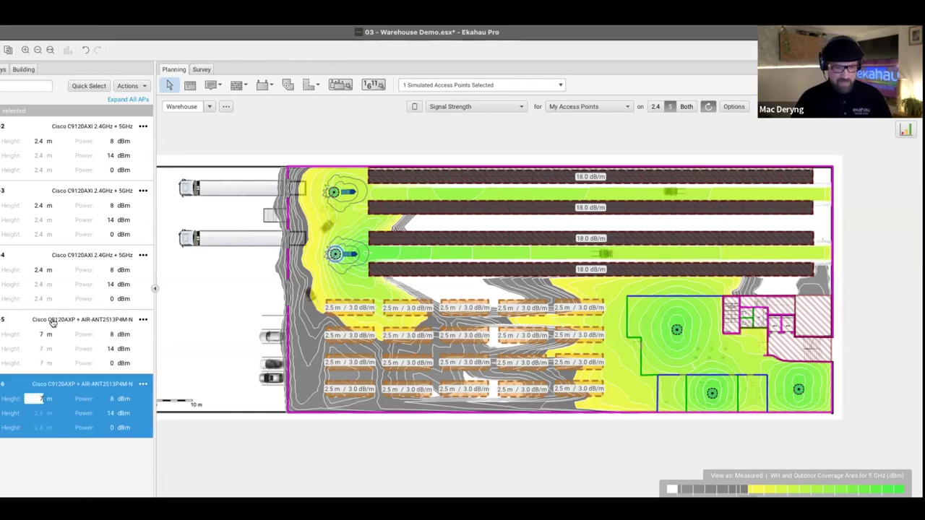
{"action": "left_click", "coordinate": [45, 338]}
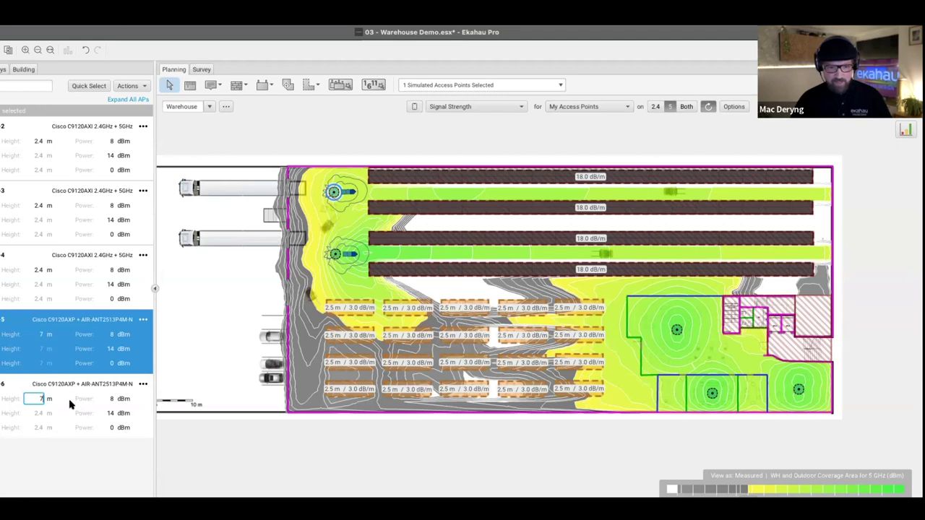
{"action": "left_click", "coordinate": [44, 421]}
Step: Edit the two directional access points together and tilt their linked antennas to -15°
{"action": "left_click", "coordinate": [76, 351]}
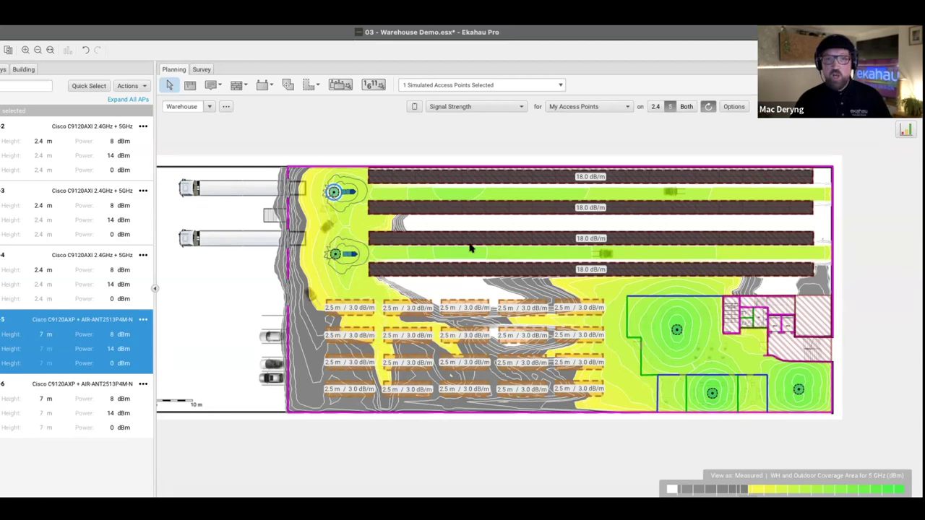
{"action": "left_click", "coordinate": [78, 411], "text": "shift"}
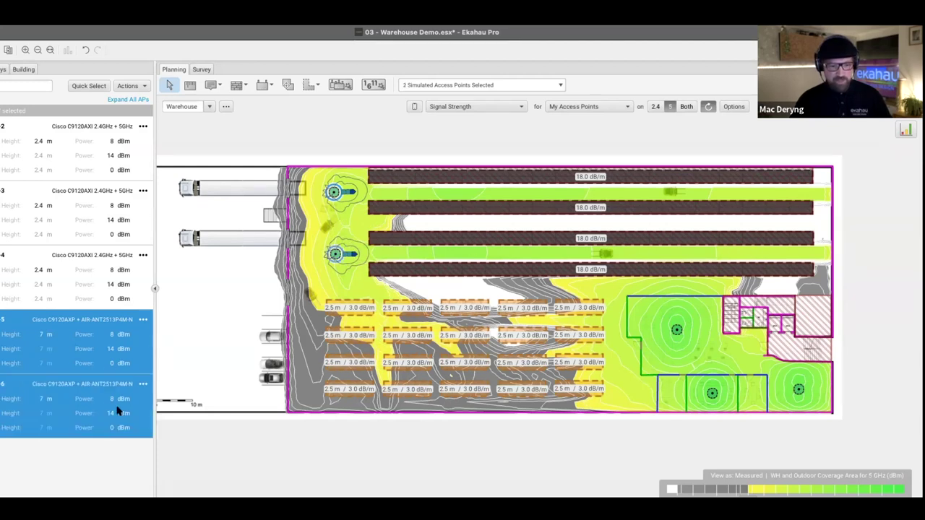
{"action": "left_click", "coordinate": [128, 85]}
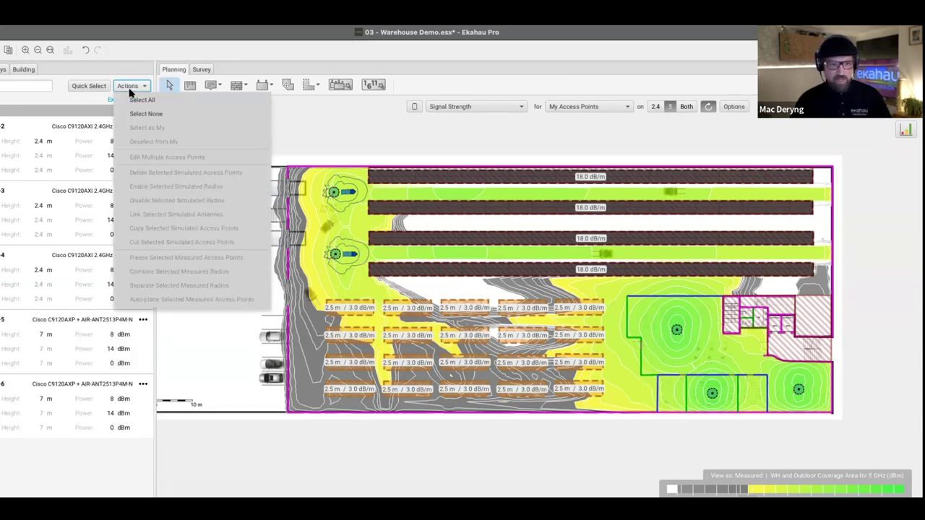
{"action": "left_click", "coordinate": [52, 402]}
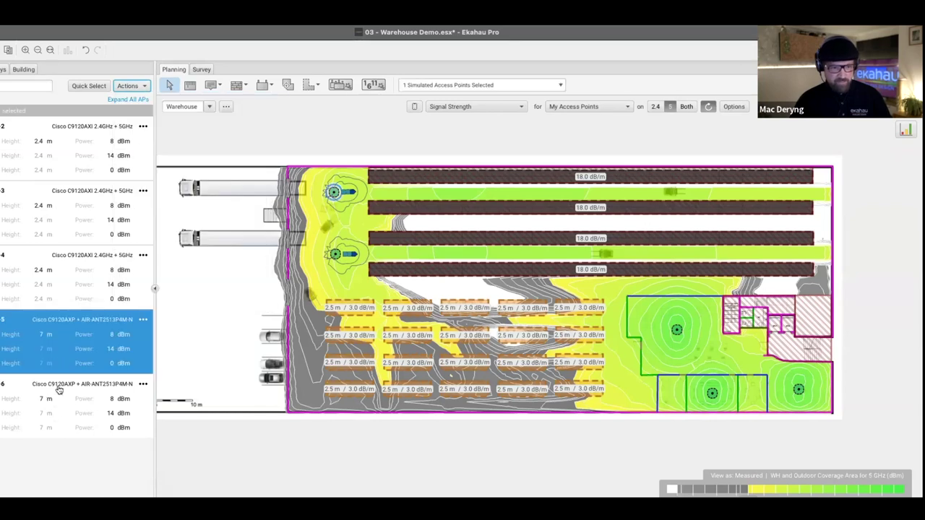
{"action": "left_click", "coordinate": [133, 86]}
{"action": "left_click", "coordinate": [258, 182]}
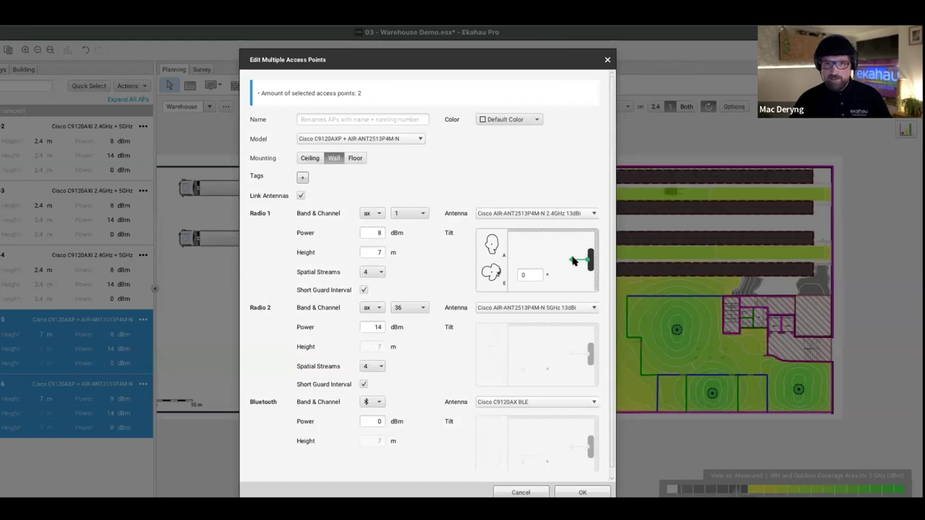
{"action": "left_click_drag", "start_coordinate": [570, 264], "coordinate": [566, 269]}
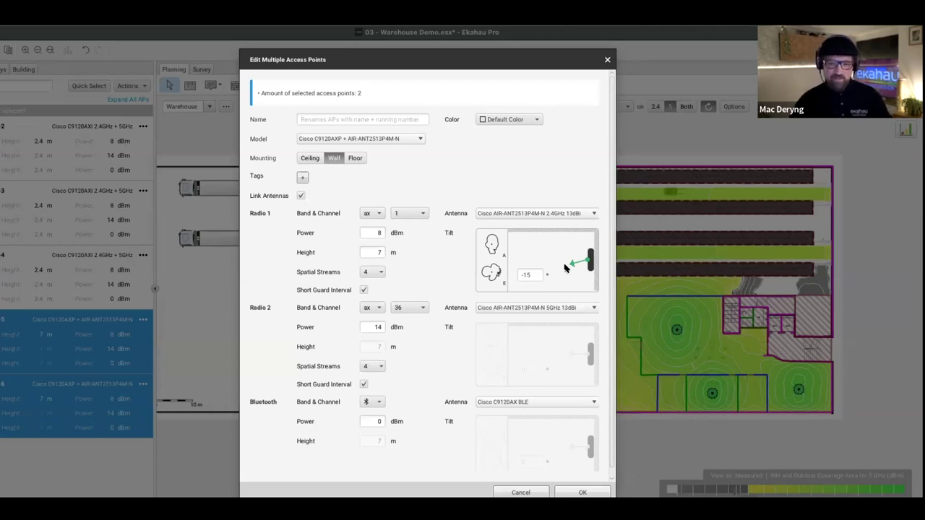
{"action": "left_click", "coordinate": [566, 268]}
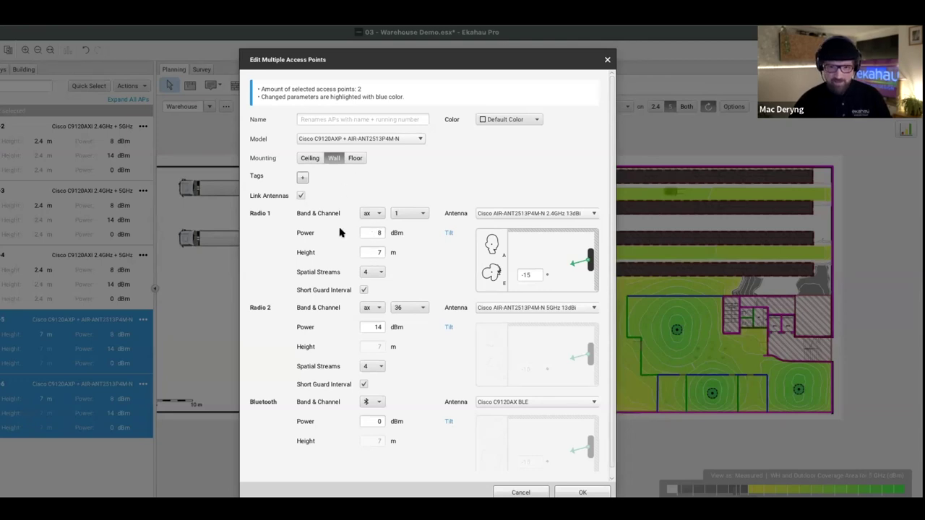
{"action": "left_click", "coordinate": [584, 494]}
Step: Review the power, EIRP and antenna tilt settings of the directional access point at the northernmost aisle
{"action": "left_click", "coordinate": [150, 318]}
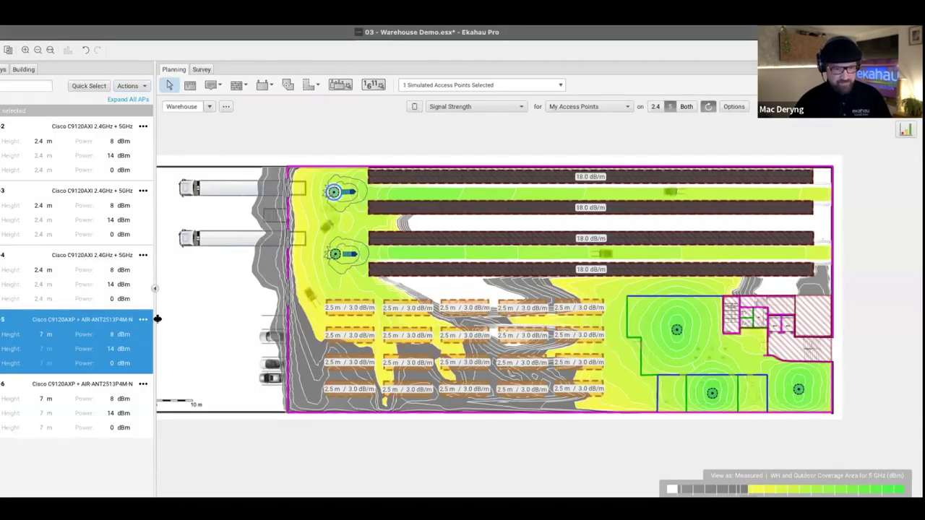
{"action": "left_click", "coordinate": [143, 319]}
{"action": "left_click", "coordinate": [155, 340]}
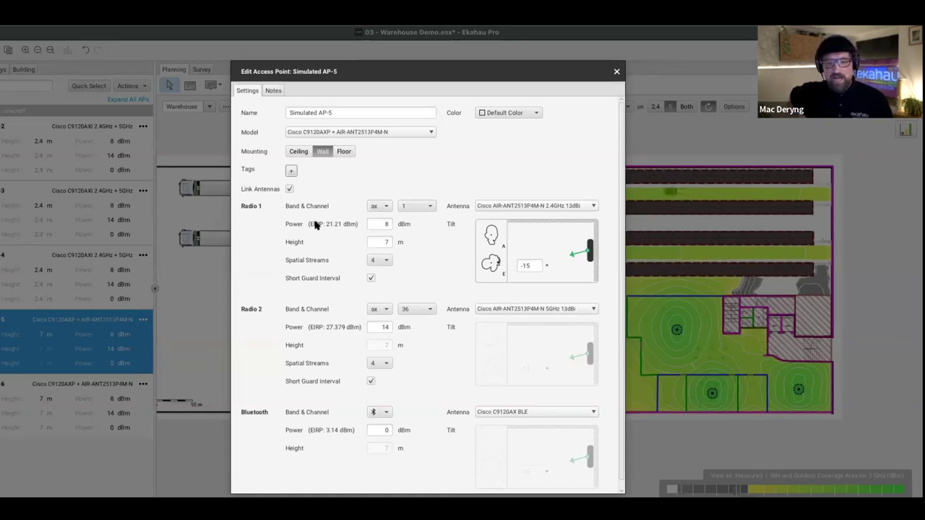
{"action": "mouse_move", "coordinate": [313, 226]}
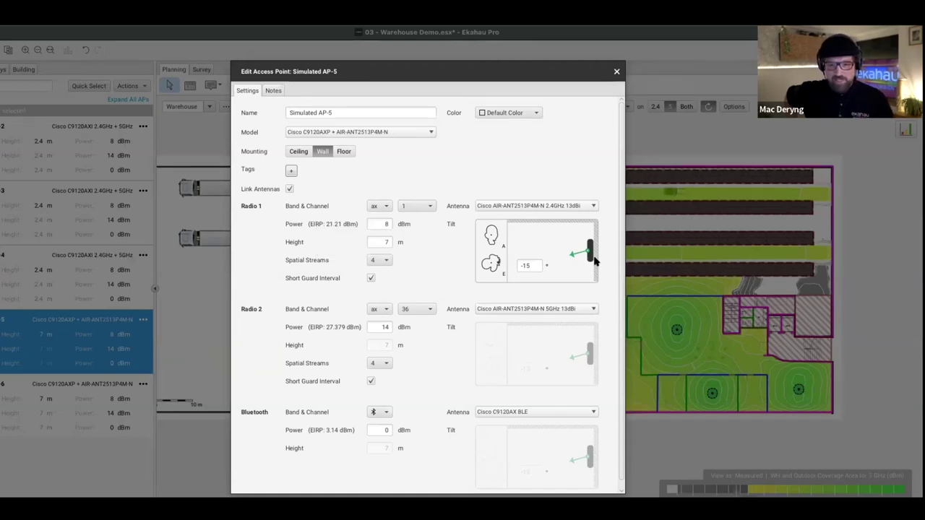
{"action": "left_click", "coordinate": [616, 71]}
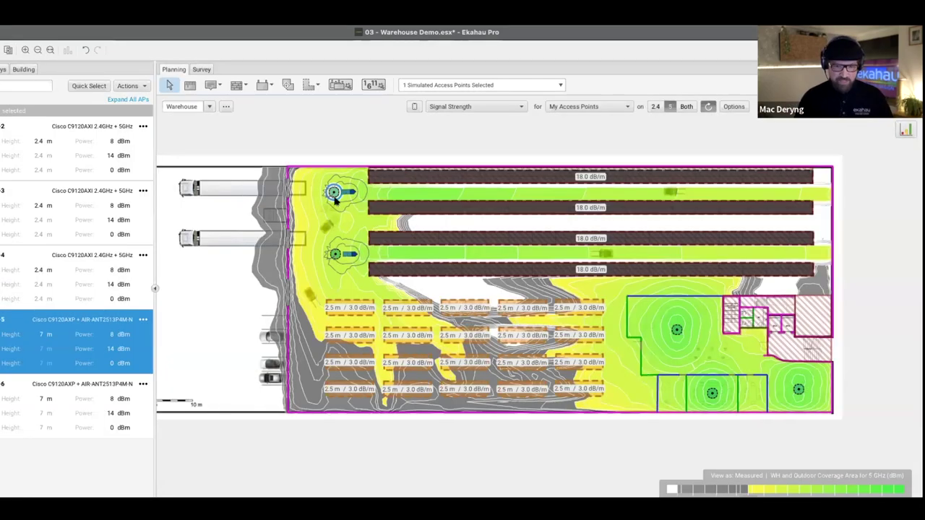
Step: Add two west-facing copies of the directional access point, at the east end of the second aisle and just south of the southernmost rack
{"action": "key", "text": "ctrl+c"}
{"action": "key", "text": "ctrl+v"}
{"action": "left_click_drag", "start_coordinate": [330, 193], "coordinate": [823, 222]}
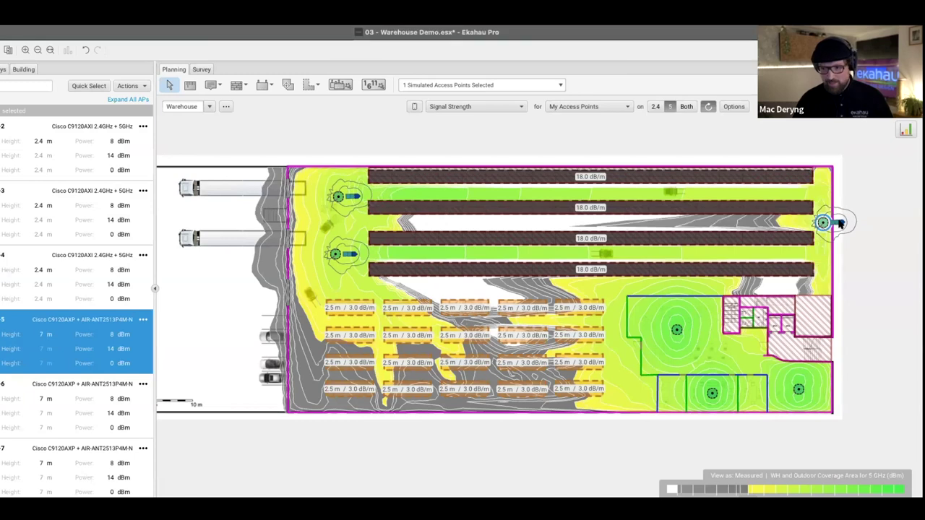
{"action": "left_click_drag", "start_coordinate": [768, 208], "coordinate": [698, 227]}
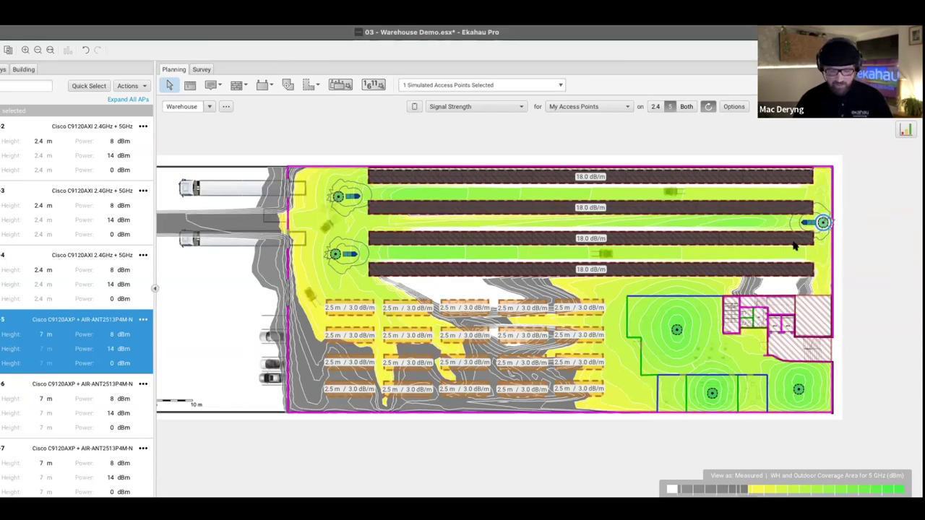
{"action": "left_click", "coordinate": [793, 245]}
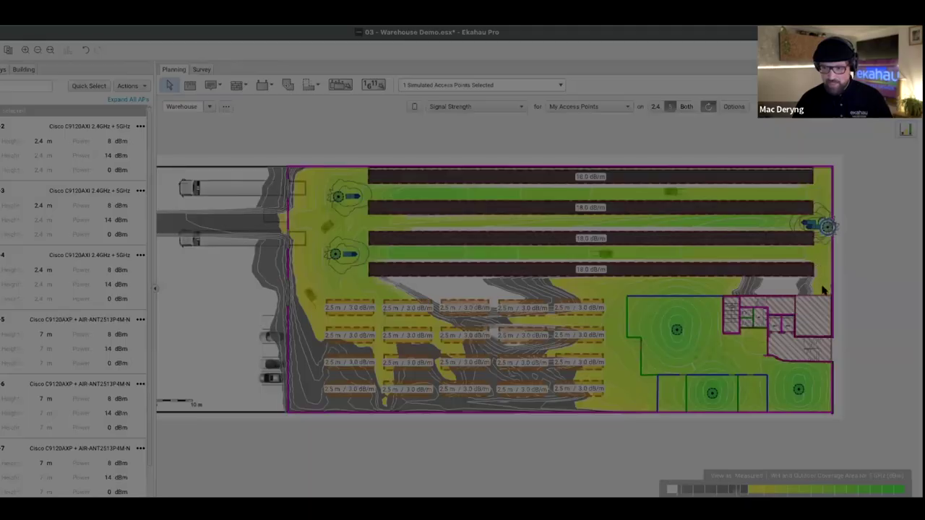
{"action": "key", "text": "ctrl+v"}
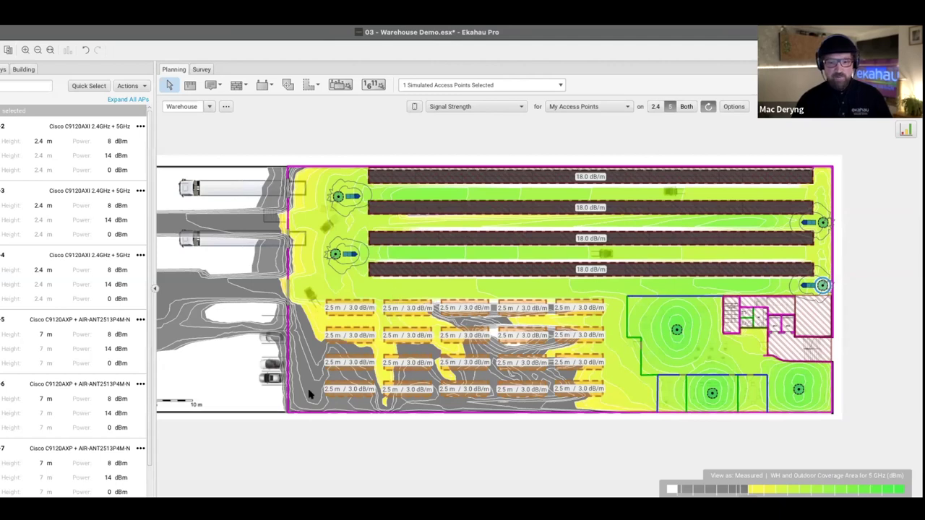
Step: Move the two west-end directional access points together slightly further west, away from the racks
{"action": "left_click", "coordinate": [337, 197]}
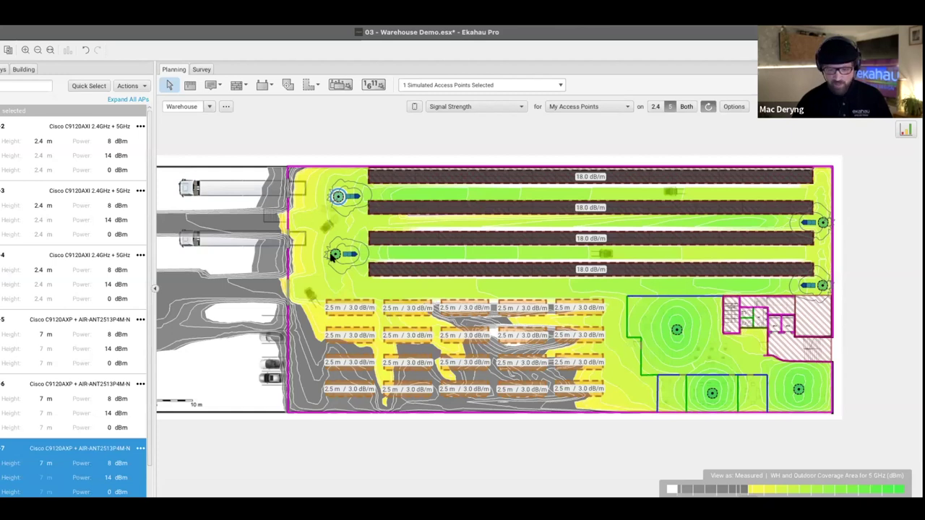
{"action": "left_click", "coordinate": [333, 256], "text": "shift"}
{"action": "left_click_drag", "start_coordinate": [334, 255], "coordinate": [323, 254]}
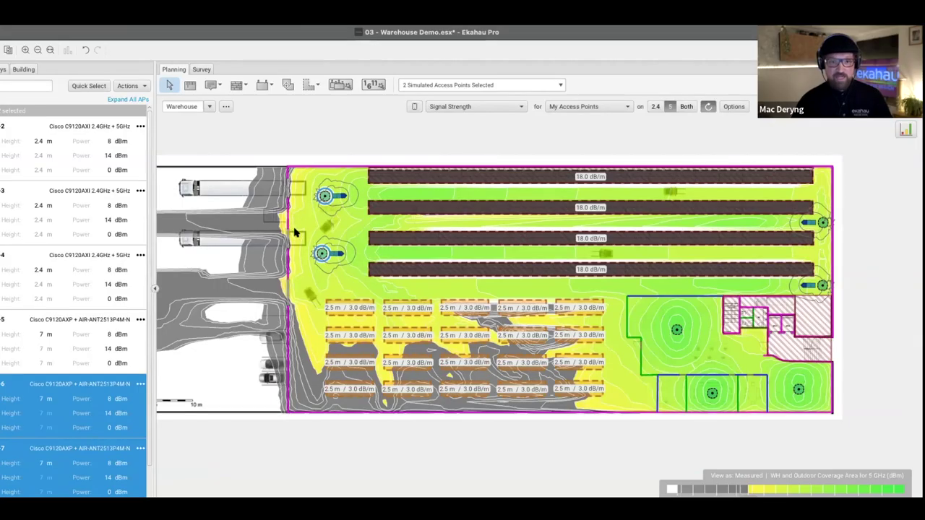
{"action": "left_click", "coordinate": [238, 135]}
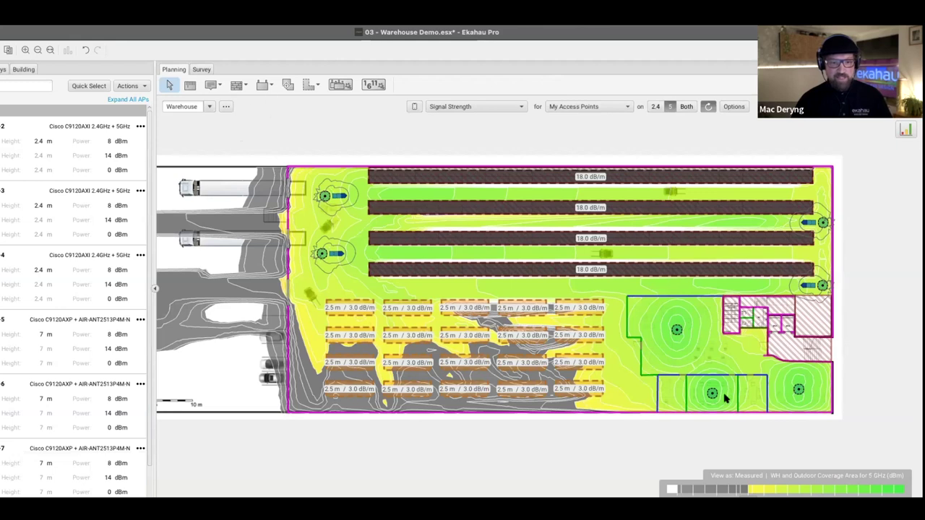
Step: Copy the omnidirectional access point from the large office to the south wall, below the middle column of low racks
{"action": "left_click", "coordinate": [676, 331]}
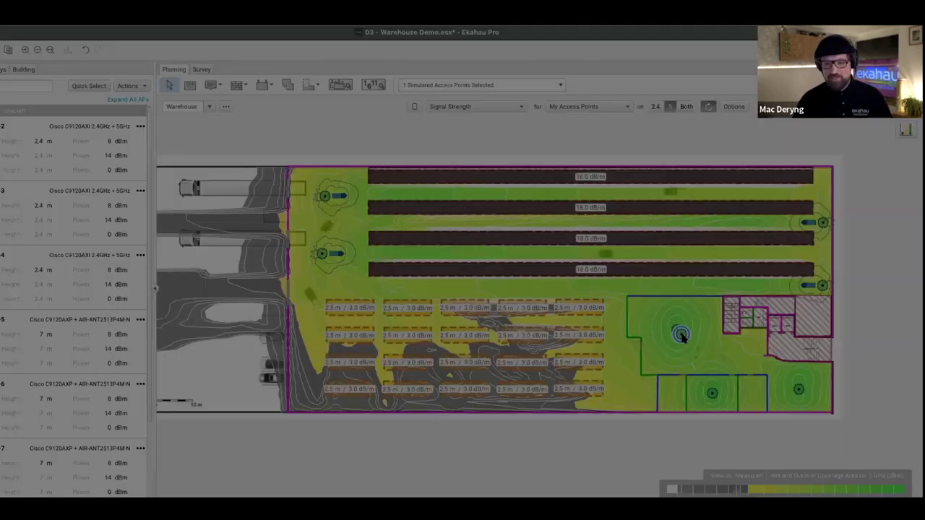
{"action": "left_click_drag", "start_coordinate": [681, 334], "coordinate": [468, 408]}
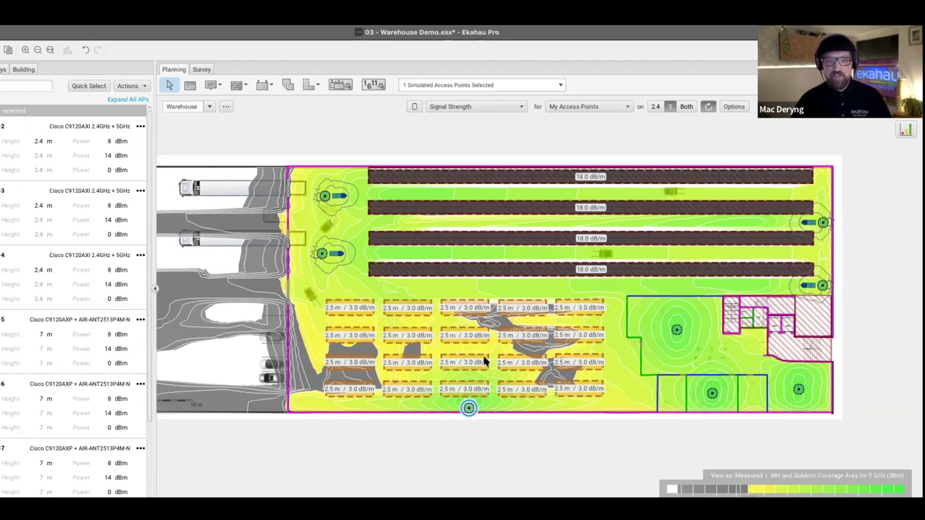
Step: Limit the heatmap to Selected Access Points and place another copy of the omnidirectional access point just inside the warehouse's west wall
{"action": "left_click", "coordinate": [576, 109]}
{"action": "left_click", "coordinate": [578, 152]}
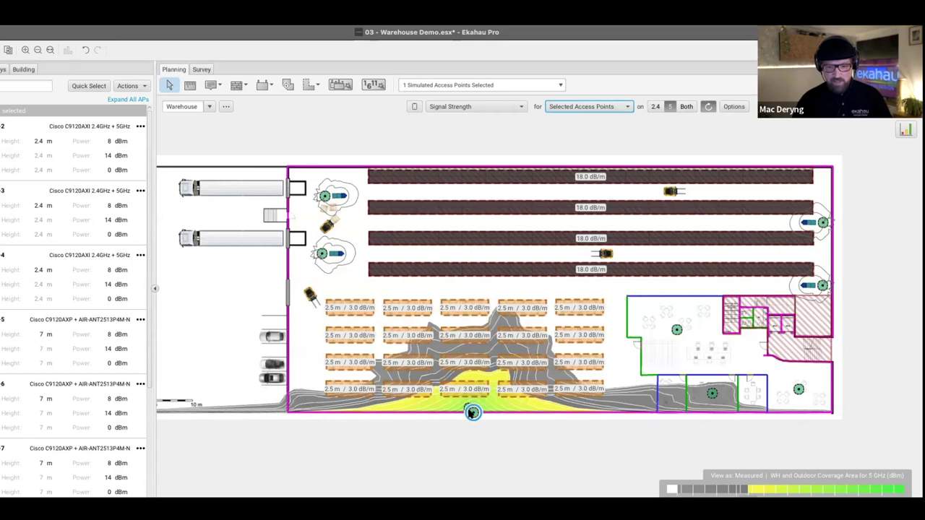
{"action": "left_click_drag", "start_coordinate": [469, 408], "coordinate": [297, 337]}
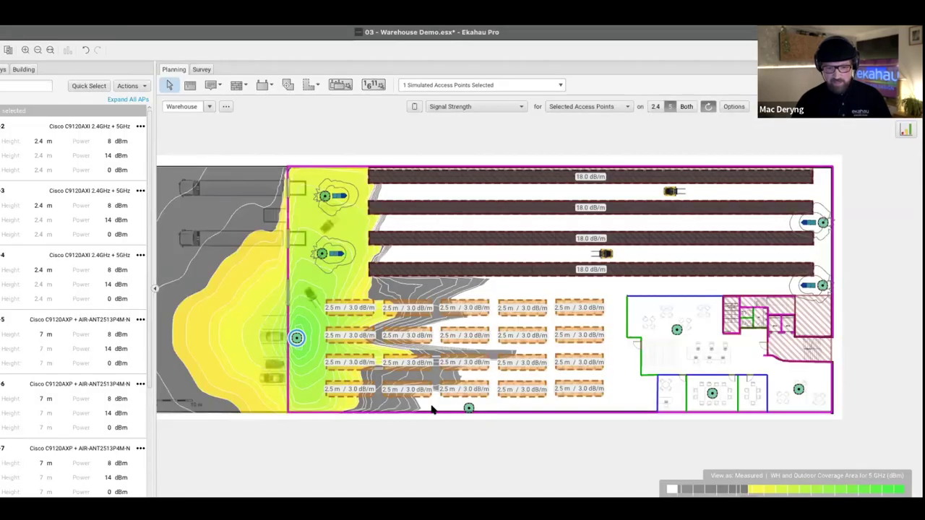
Step: Replace the two omnidirectional access points in the low-rack area with a Cisco C9120AXE + AIR-ANT2566P4WR between the first and second rack columns
{"action": "left_click", "coordinate": [469, 409], "text": "shift"}
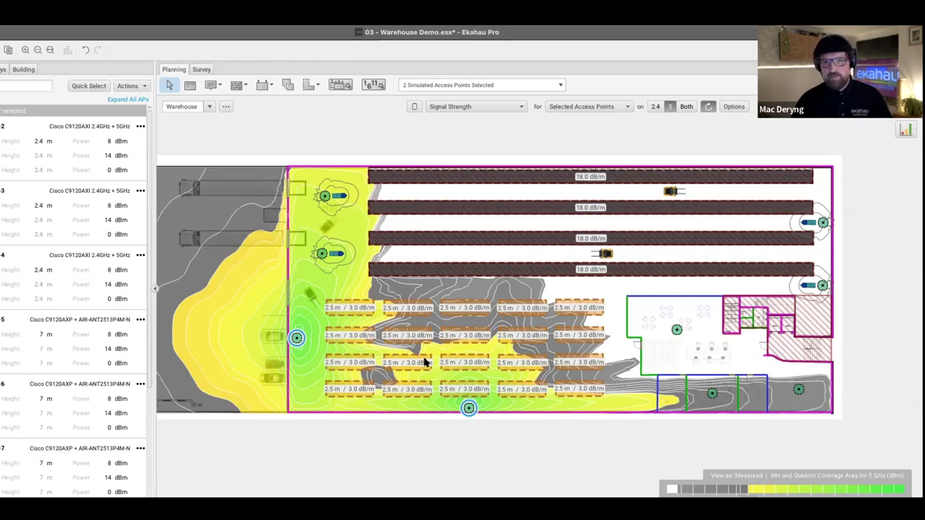
{"action": "mouse_move", "coordinate": [425, 363]}
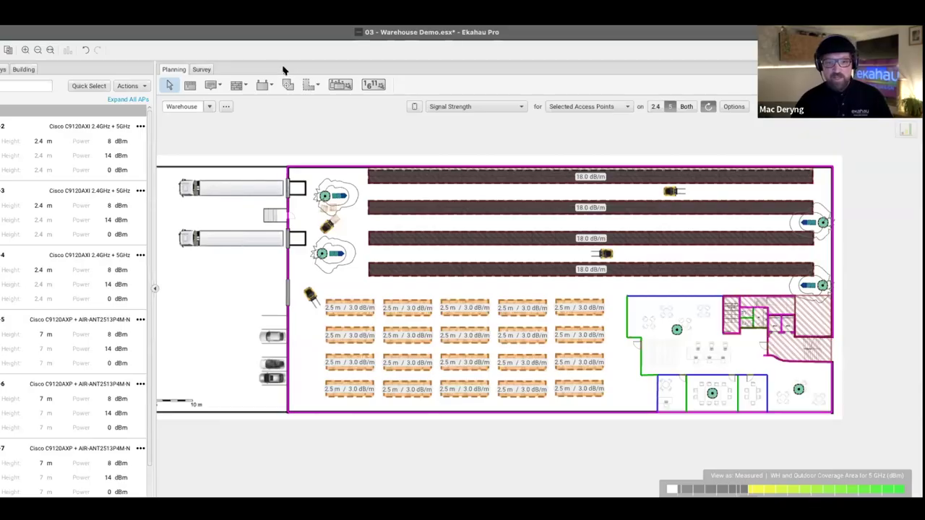
{"action": "left_click", "coordinate": [262, 84]}
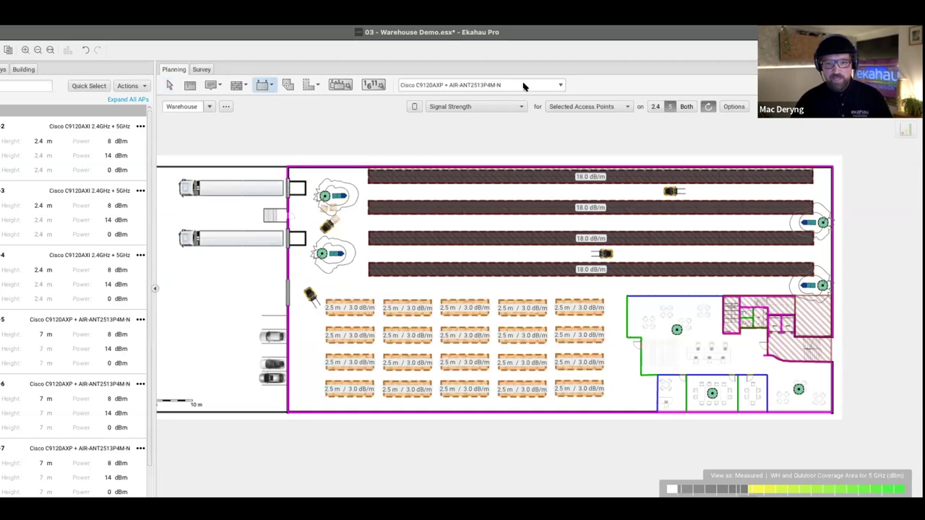
{"action": "left_click", "coordinate": [524, 87]}
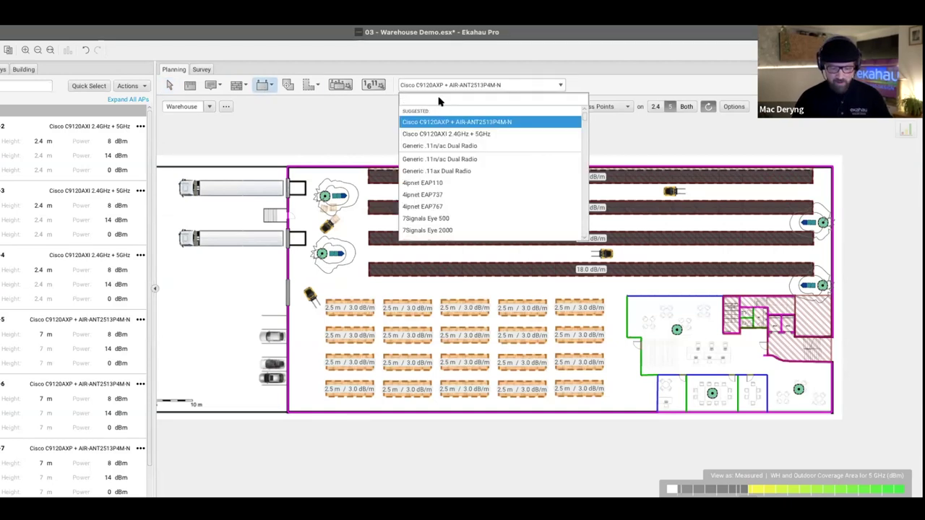
{"action": "type", "text": "2566"}
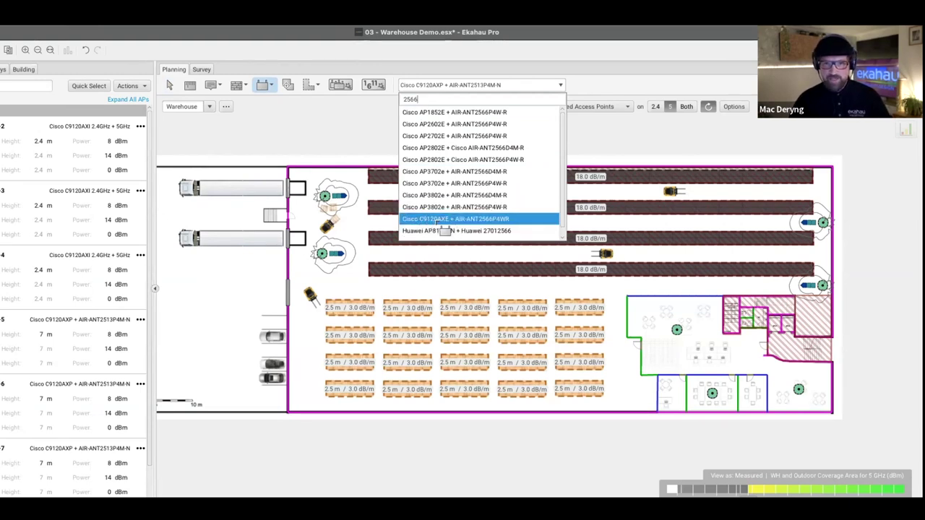
{"action": "left_click", "coordinate": [455, 219]}
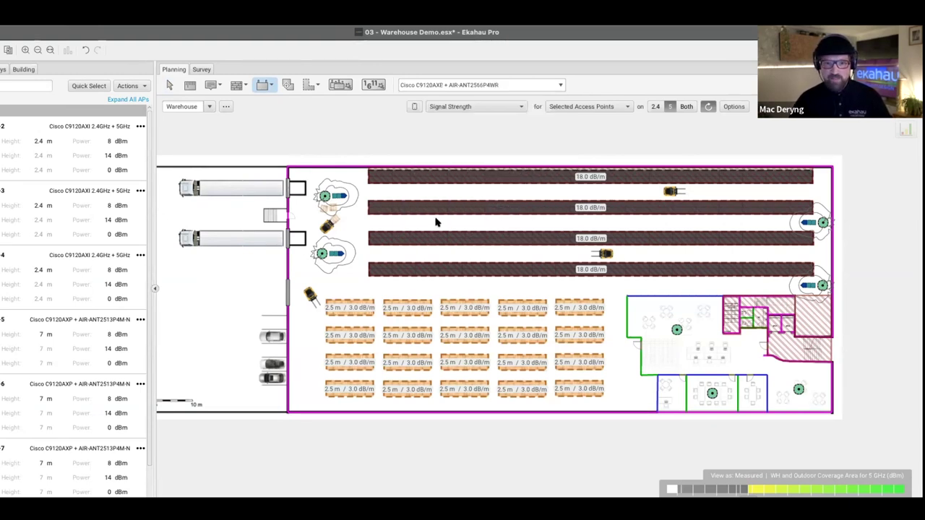
{"action": "left_click", "coordinate": [381, 347]}
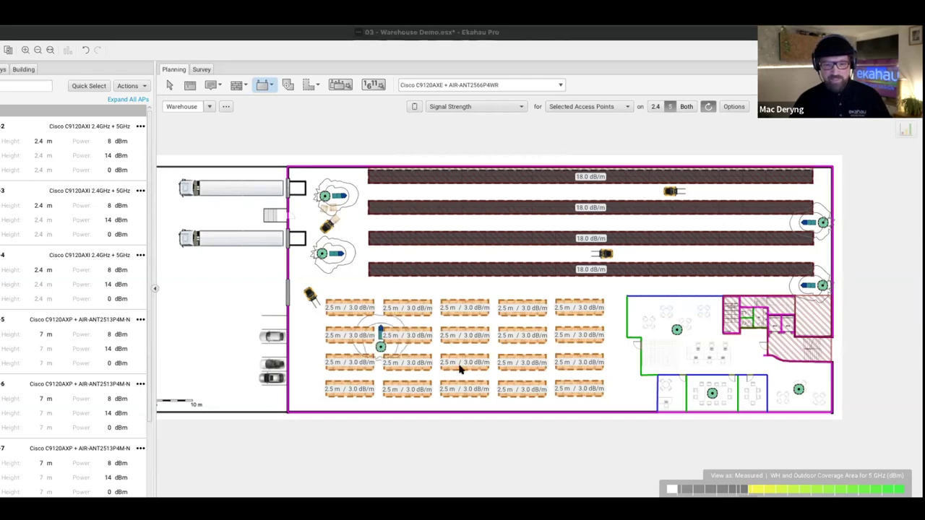
Step: Set the new low-rack access point to ceiling mounting at a height of 6 m
{"action": "left_click", "coordinate": [168, 87]}
{"action": "left_click", "coordinate": [383, 346]}
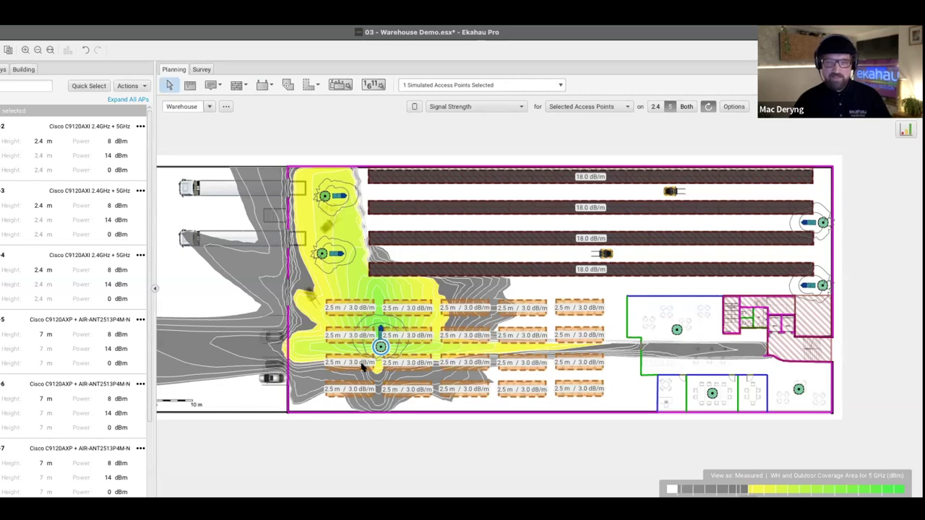
{"action": "scroll", "coordinate": [99, 336], "scroll_direction": "down", "scroll_amount": 3}
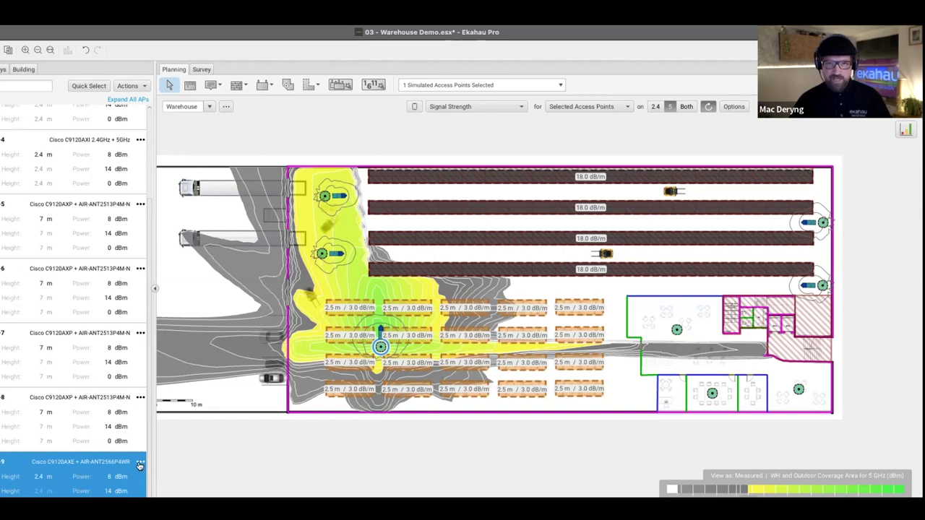
{"action": "left_click", "coordinate": [139, 464]}
{"action": "left_click", "coordinate": [165, 310]}
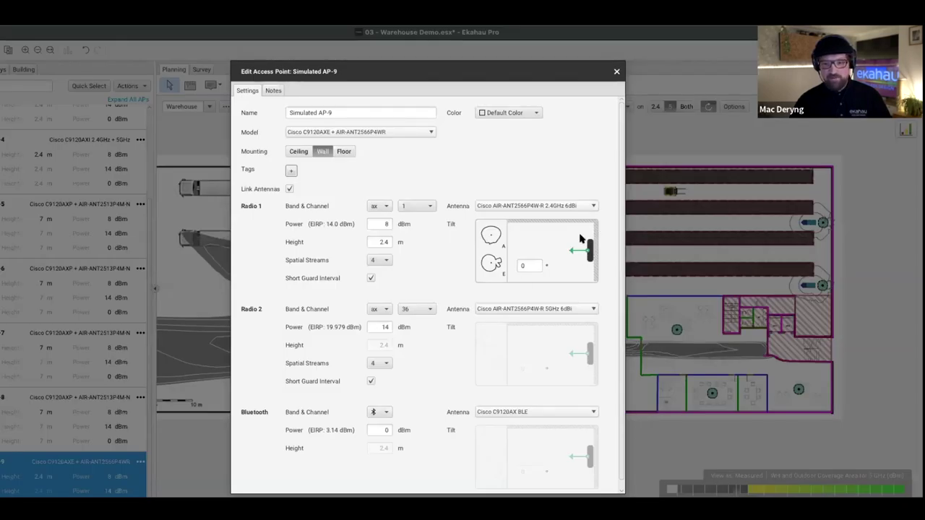
{"action": "left_click", "coordinate": [299, 151]}
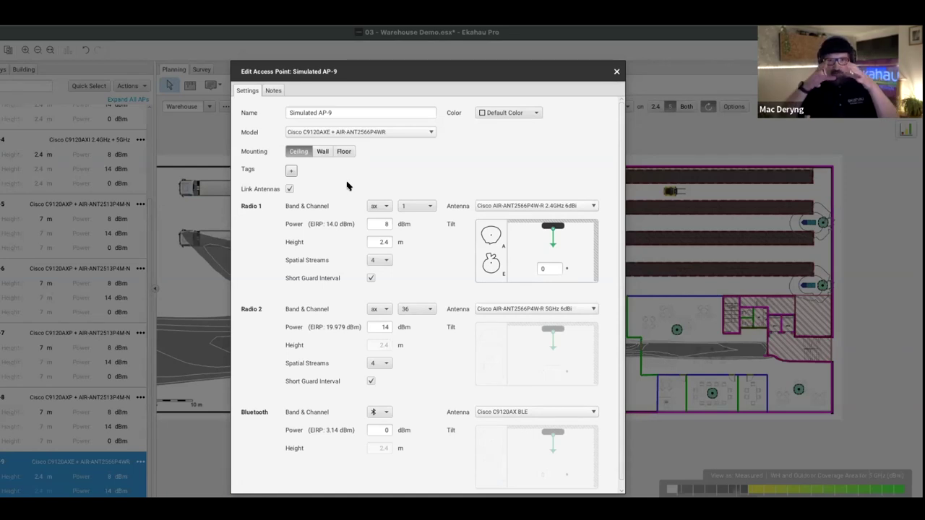
{"action": "left_click", "coordinate": [376, 242]}
{"action": "double_click", "coordinate": [376, 242]}
{"action": "type", "text": "6"}
{"action": "key", "text": "Return"}
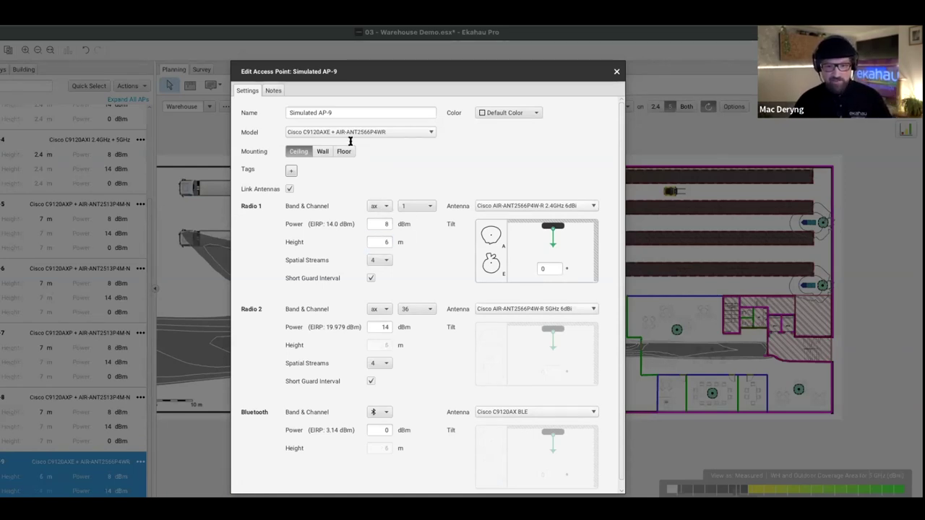
{"action": "left_click", "coordinate": [616, 72]}
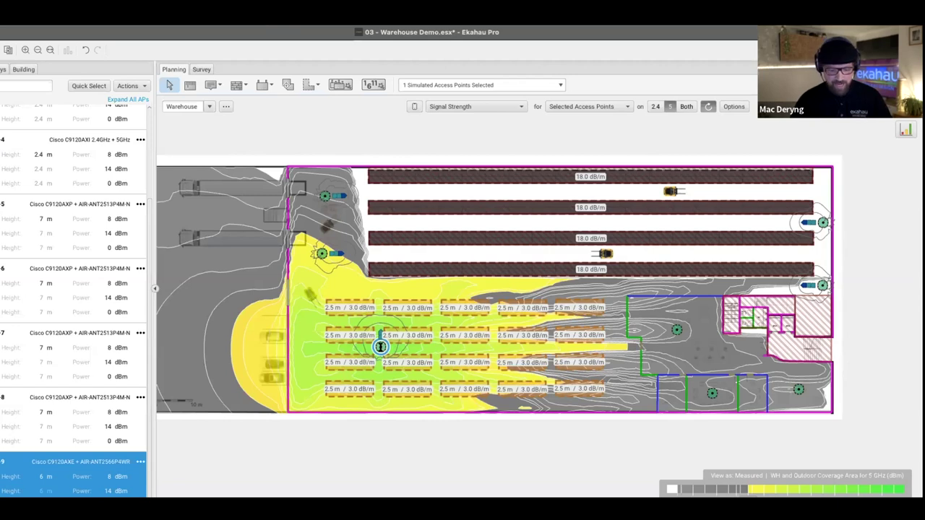
Step: Copy the ceiling-mounted access point east to between the fourth and fifth low-rack columns and show the heatmap for My Access Points
{"action": "left_click_drag", "start_coordinate": [381, 348], "coordinate": [552, 351]}
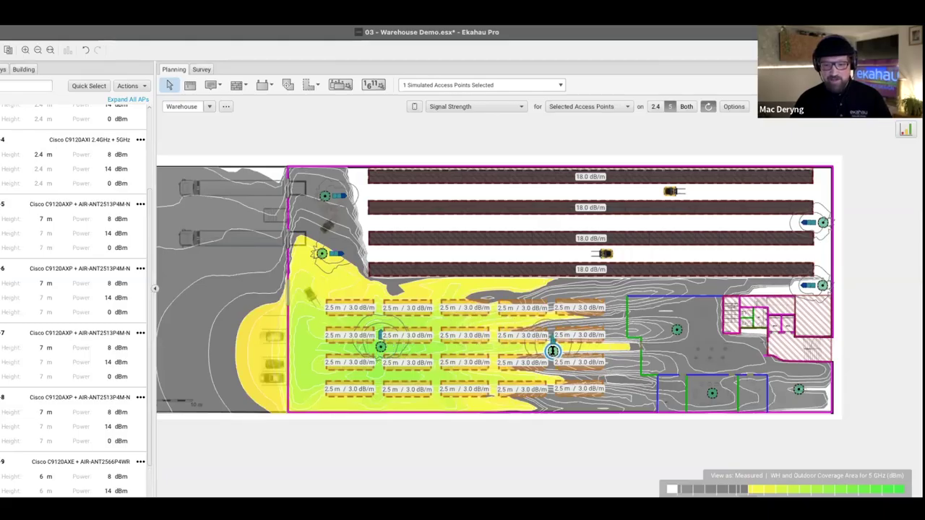
{"action": "left_click", "coordinate": [383, 345], "text": "shift"}
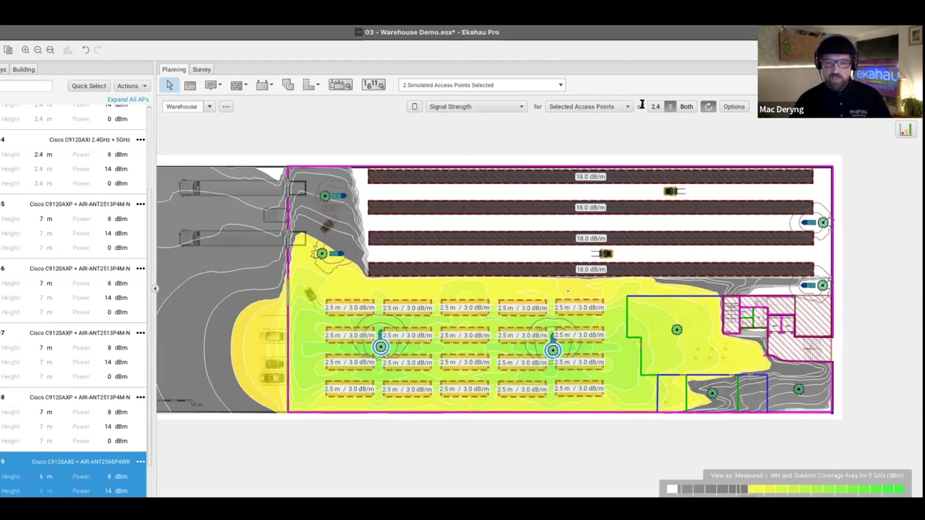
{"action": "left_click", "coordinate": [584, 107]}
{"action": "left_click", "coordinate": [574, 130]}
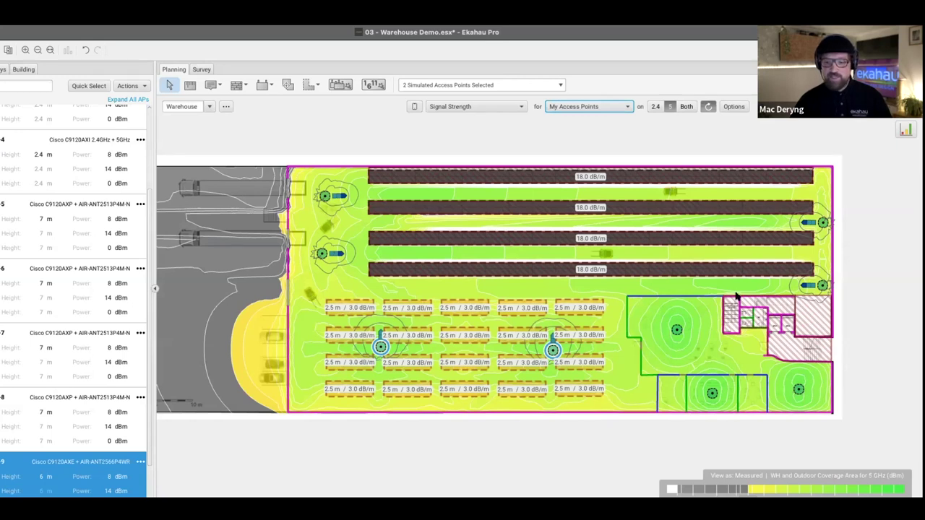
Step: Place a Cisco AP1562I on the outside of the warehouse's west wall, just south of the truck docks
{"action": "scroll", "coordinate": [347, 330], "scroll_direction": "left", "scroll_amount": 3}
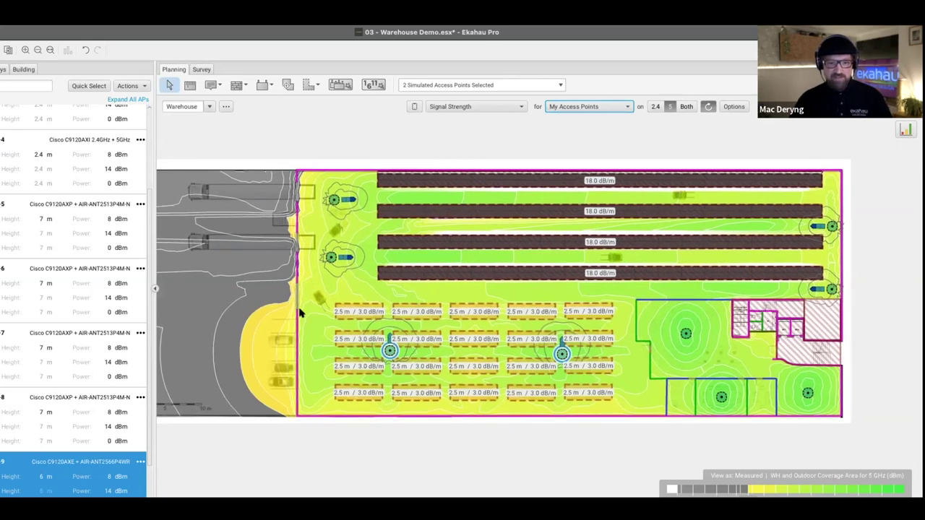
{"action": "scroll", "coordinate": [355, 183], "scroll_direction": "left", "scroll_amount": 2}
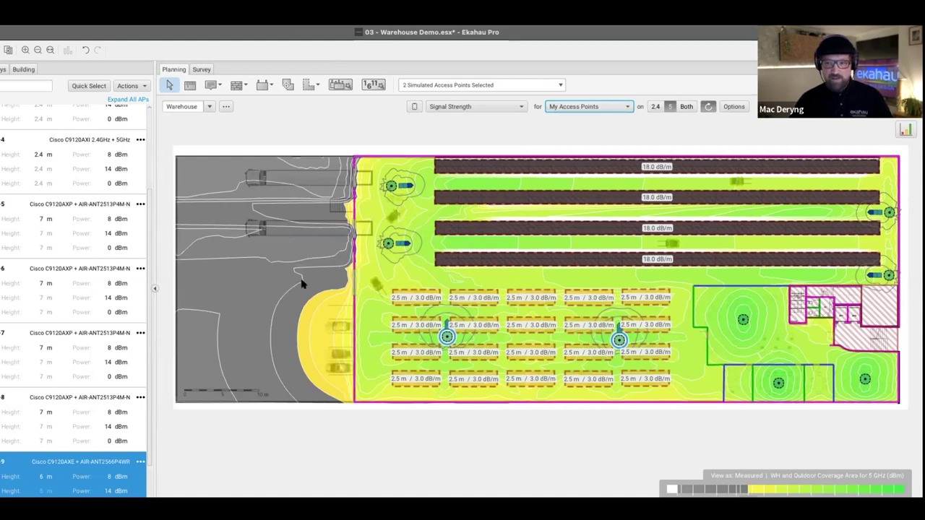
{"action": "left_click", "coordinate": [262, 85]}
{"action": "left_click", "coordinate": [492, 85]}
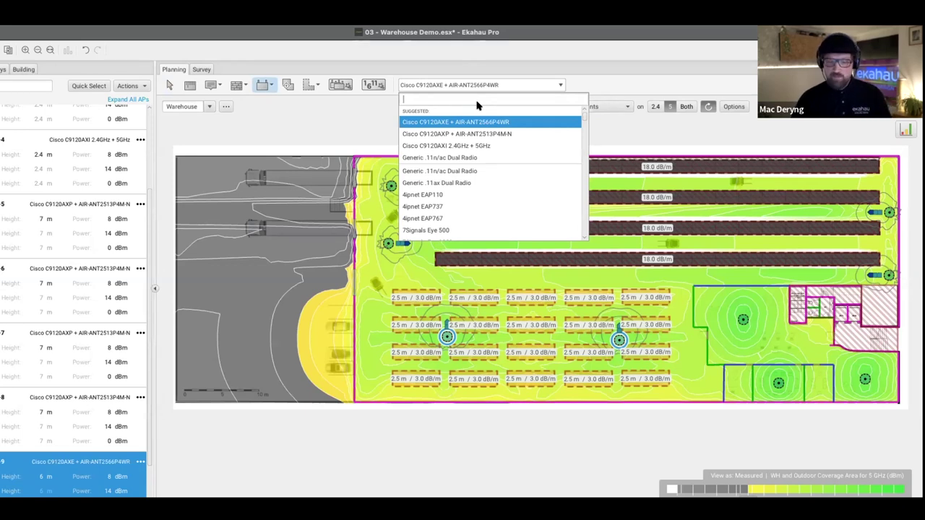
{"action": "type", "text": "1562"}
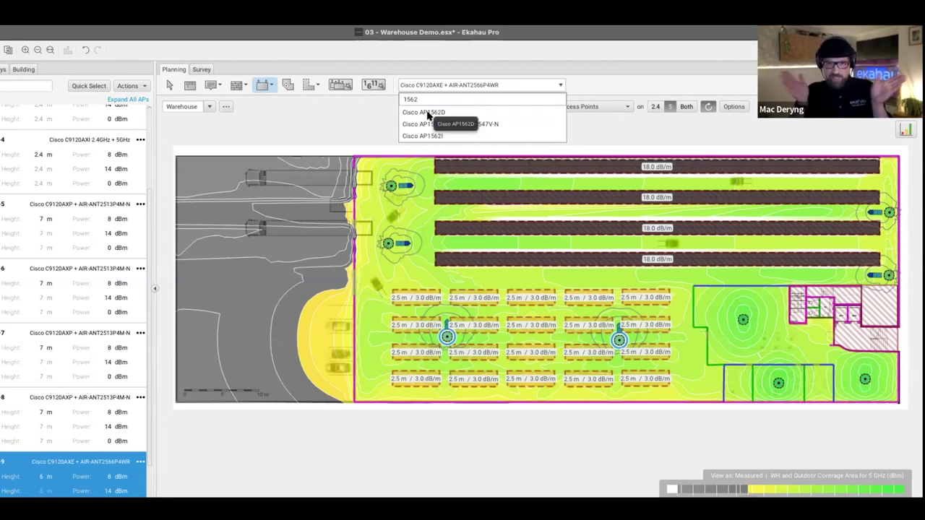
{"action": "left_click", "coordinate": [432, 136]}
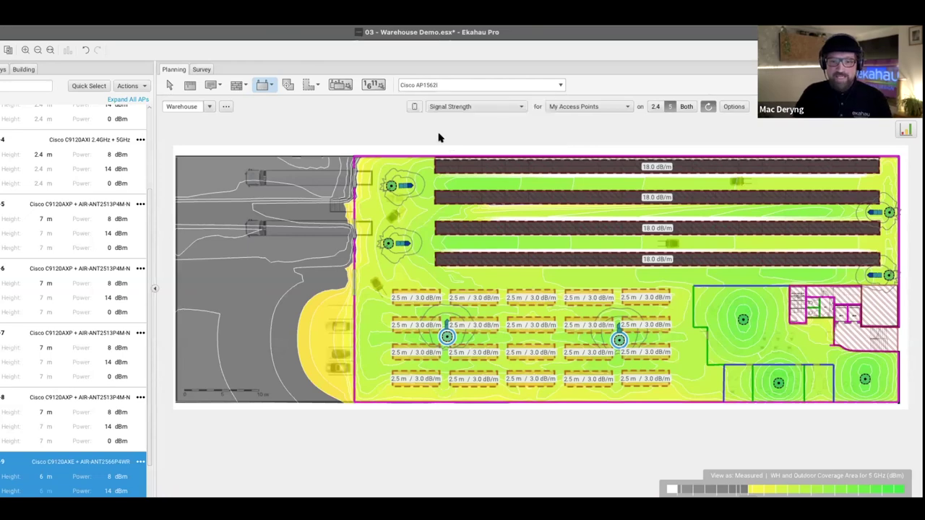
{"action": "left_click", "coordinate": [349, 254]}
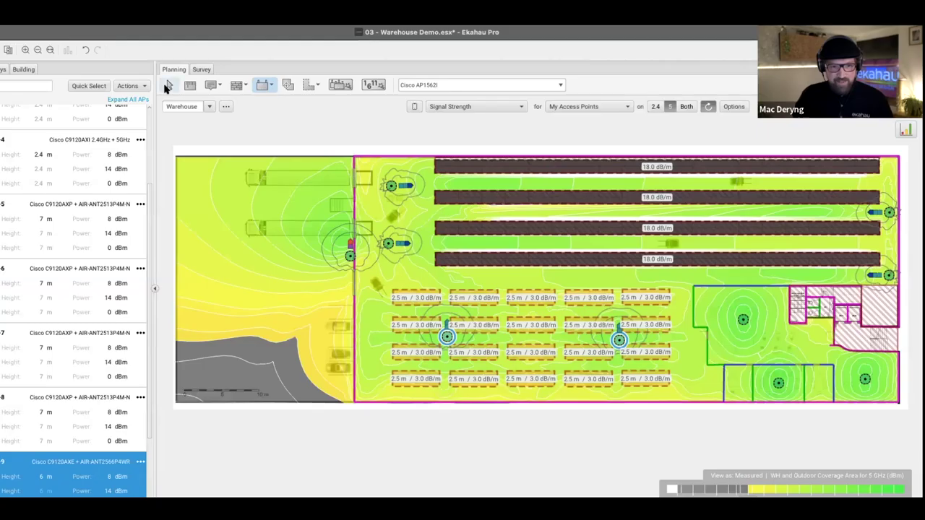
Step: Aim the outdoor access point west across the truck yard and check the signal strength just inside the west wall
{"action": "left_click", "coordinate": [167, 85]}
{"action": "left_click_drag", "start_coordinate": [351, 244], "coordinate": [305, 252]}
{"action": "left_click", "coordinate": [407, 247], "text": "shift"}
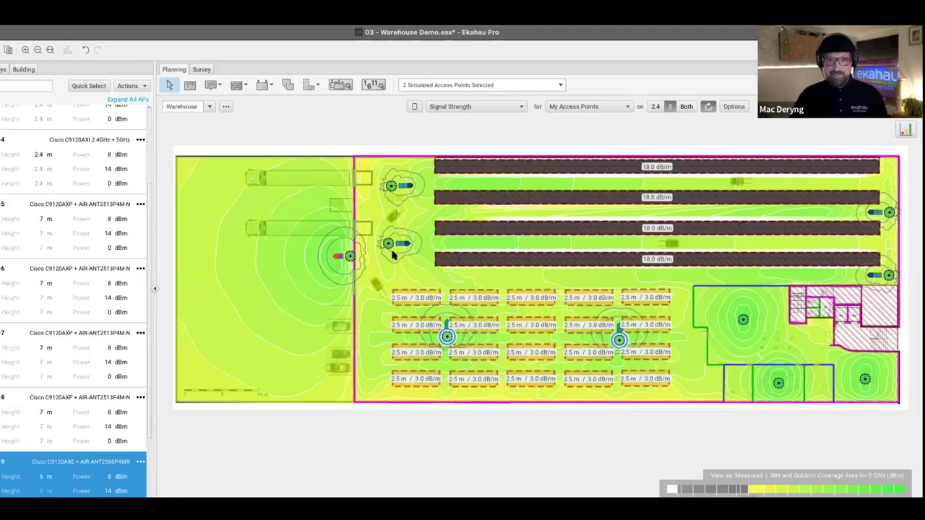
{"action": "mouse_move", "coordinate": [394, 254]}
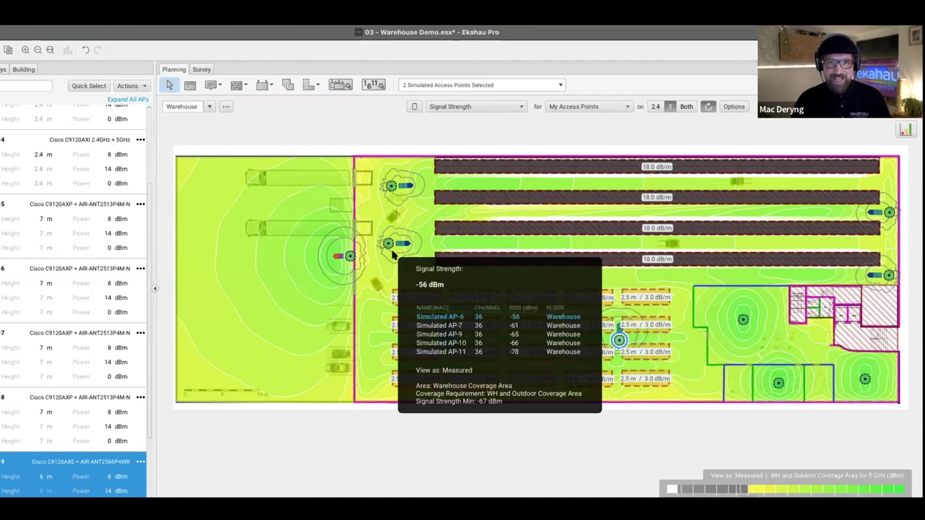